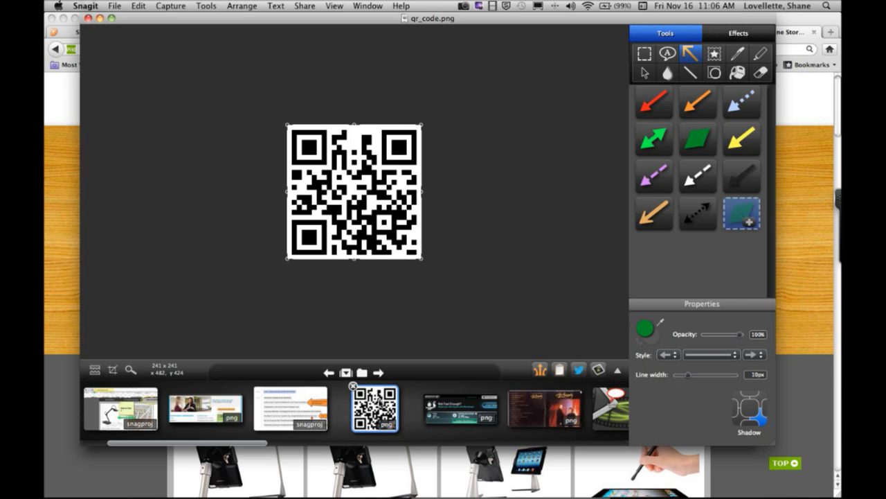
- View the schedule_feedback.snagproj capture and open the travel_pieces.png capture
{"action": "left_click", "coordinate": [280, 414]}
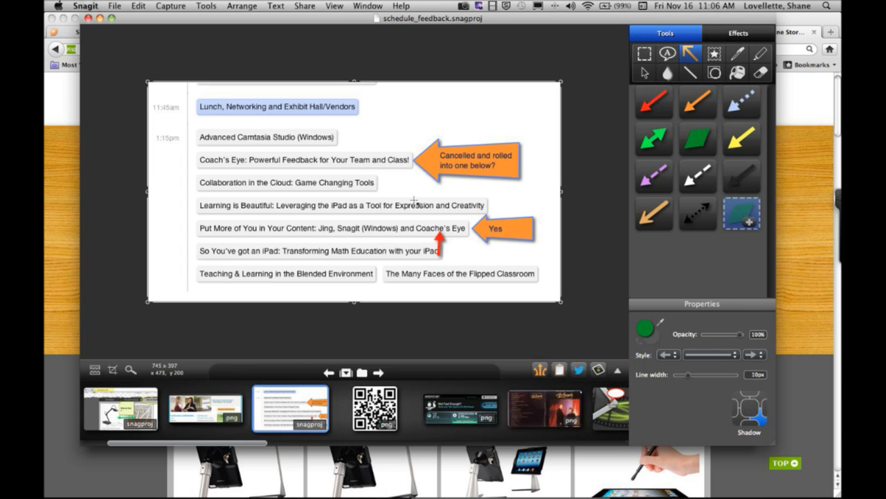
{"action": "left_click", "coordinate": [428, 159]}
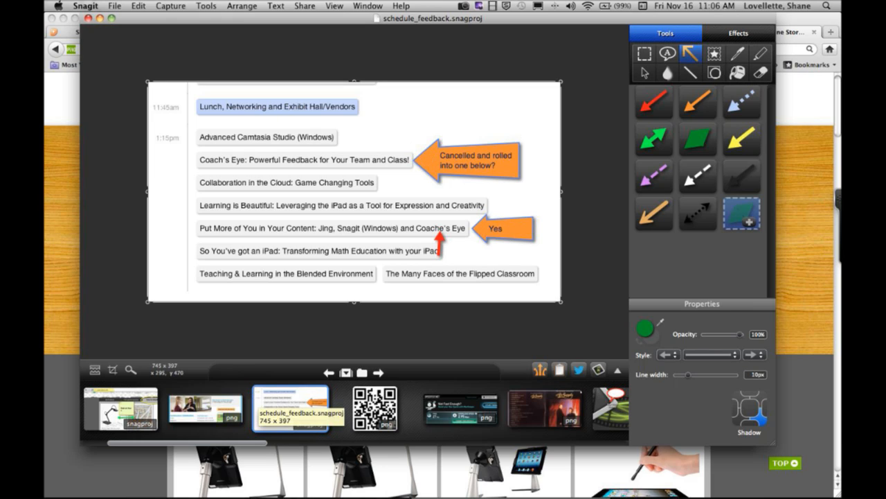
{"action": "left_click", "coordinate": [204, 409]}
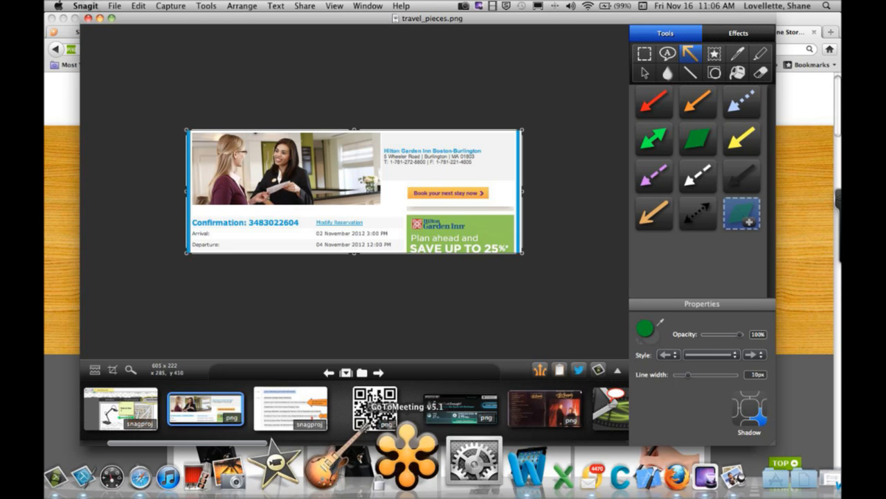
- Add a Microsoft Word output and place it right after Screencast.com among the main share outputs
{"action": "left_click", "coordinate": [617, 371]}
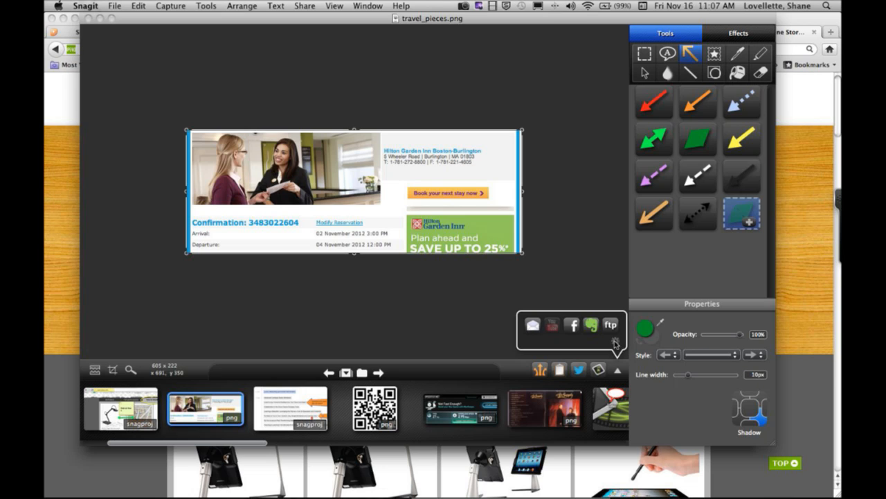
{"action": "left_click", "coordinate": [609, 339]}
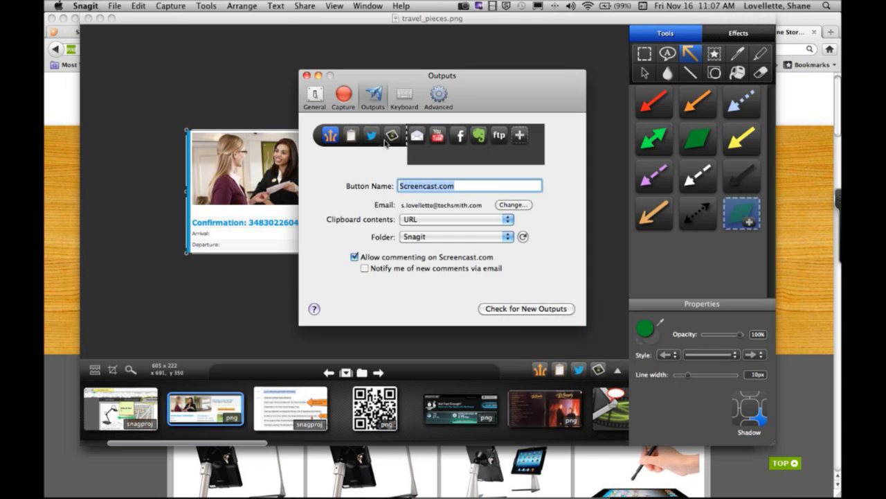
{"action": "left_click", "coordinate": [521, 136]}
{"action": "left_click", "coordinate": [543, 227]}
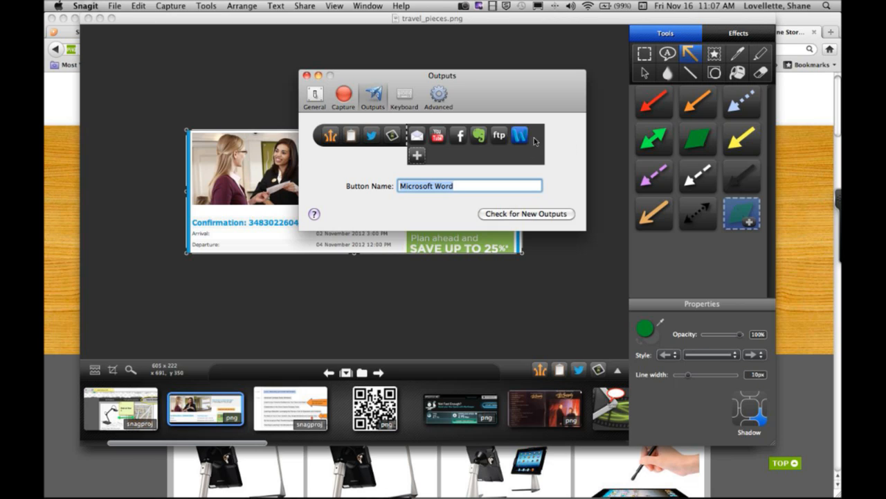
{"action": "left_click_drag", "start_coordinate": [490, 136], "coordinate": [349, 141]}
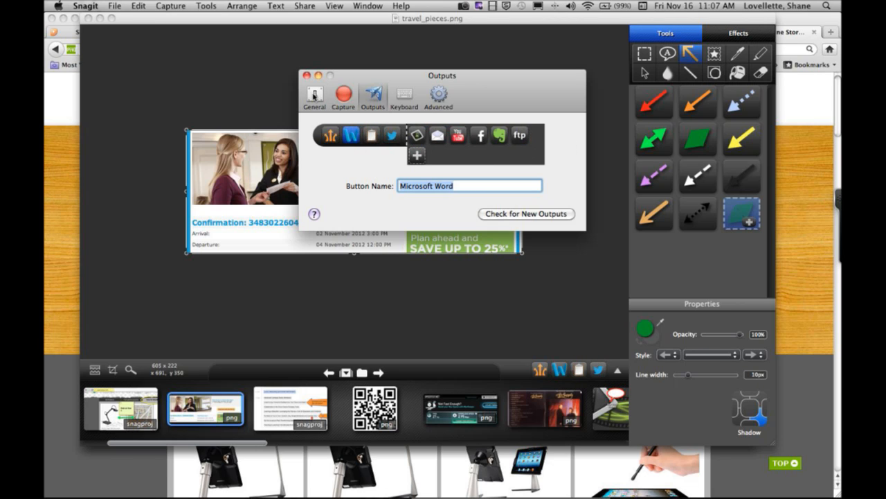
{"action": "left_click", "coordinate": [306, 75]}
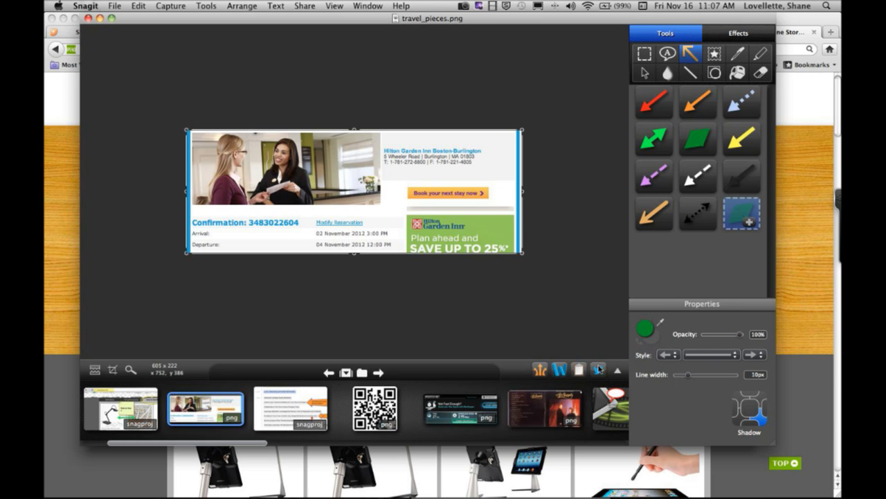
- Send the travel_pieces.png capture to Microsoft Word using the new output
{"action": "left_click", "coordinate": [559, 369]}
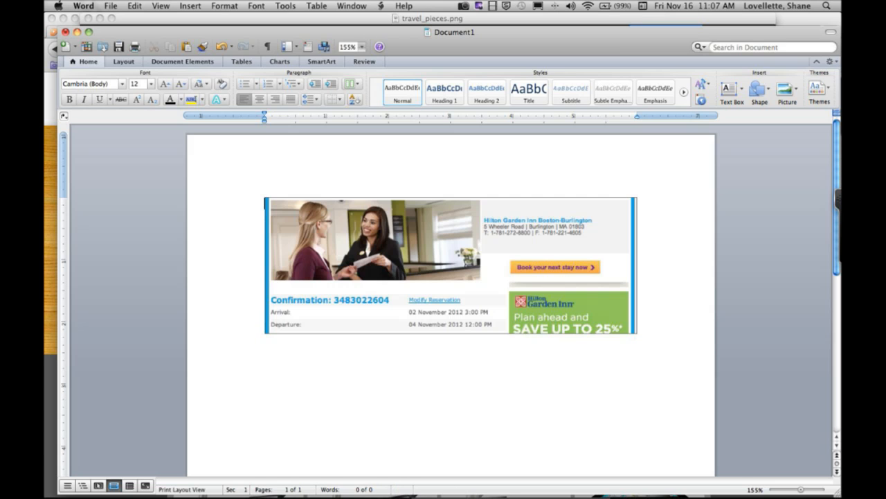
{"action": "mouse_move", "coordinate": [478, 488]}
{"action": "left_click", "coordinate": [154, 7]}
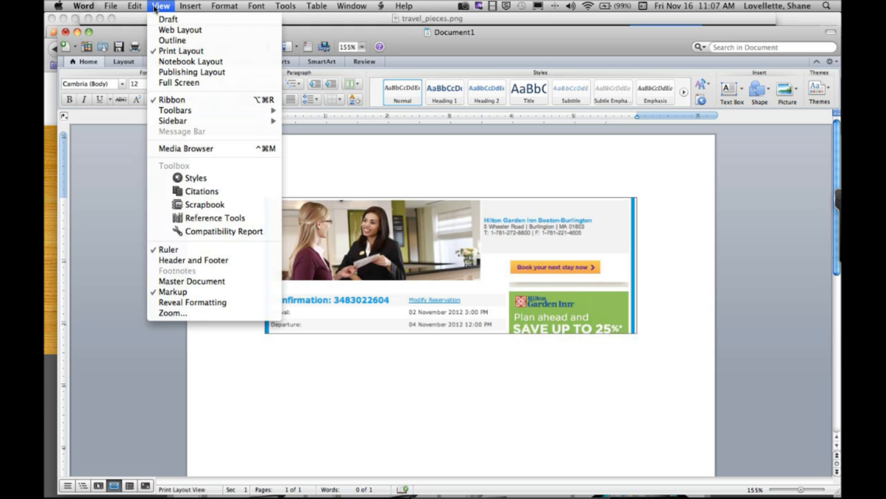
{"action": "left_click", "coordinate": [482, 419]}
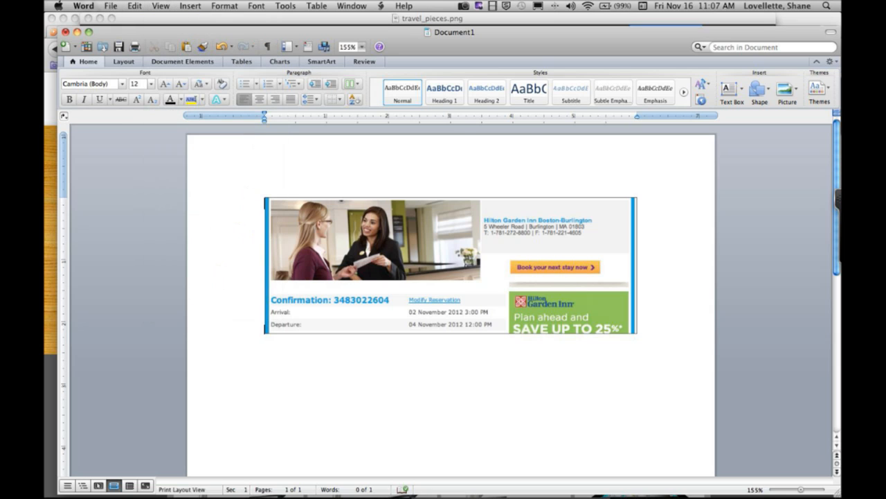
- Review the flight, car rental, hotel and map captures in trip_at-a-glance.docx and close the document
{"action": "right_click", "coordinate": [452, 476]}
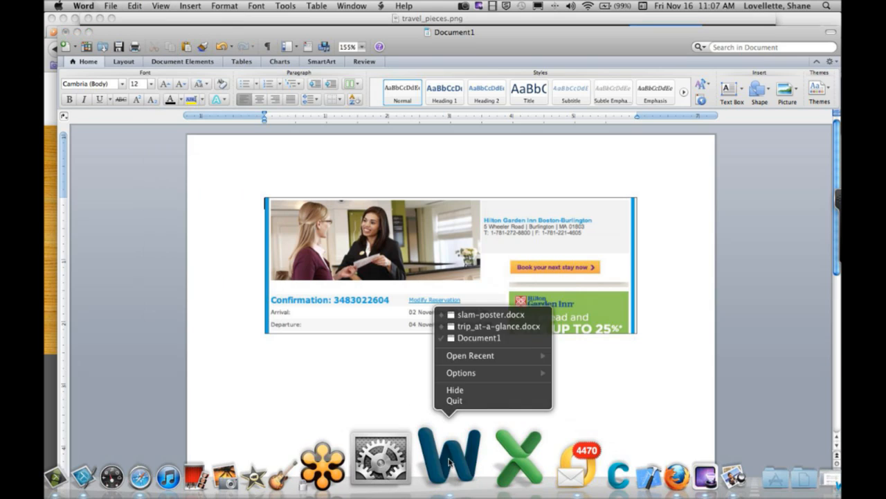
{"action": "left_click", "coordinate": [488, 326]}
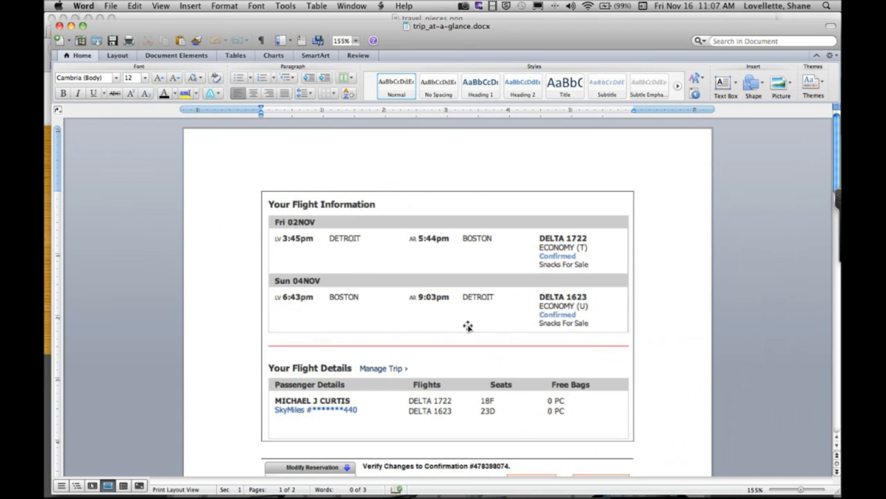
{"action": "scroll", "coordinate": [469, 329], "scroll_direction": "down", "scroll_amount": 12}
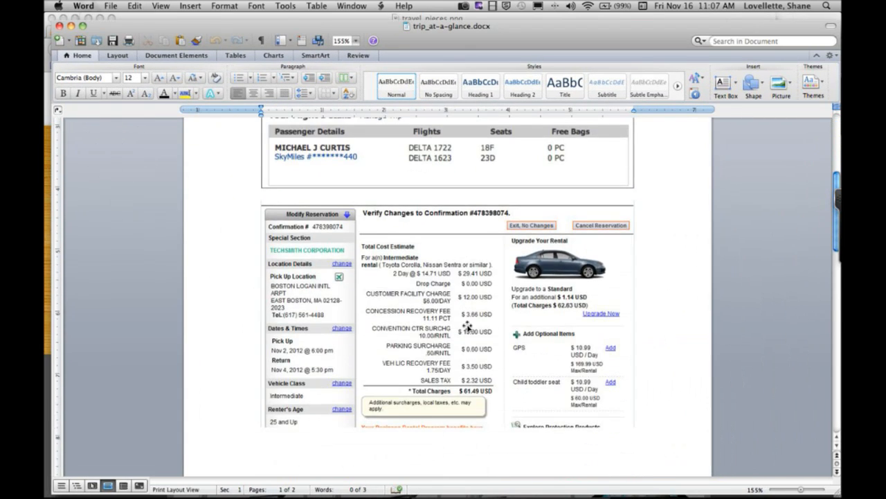
{"action": "scroll", "coordinate": [468, 326], "scroll_direction": "down", "scroll_amount": 15}
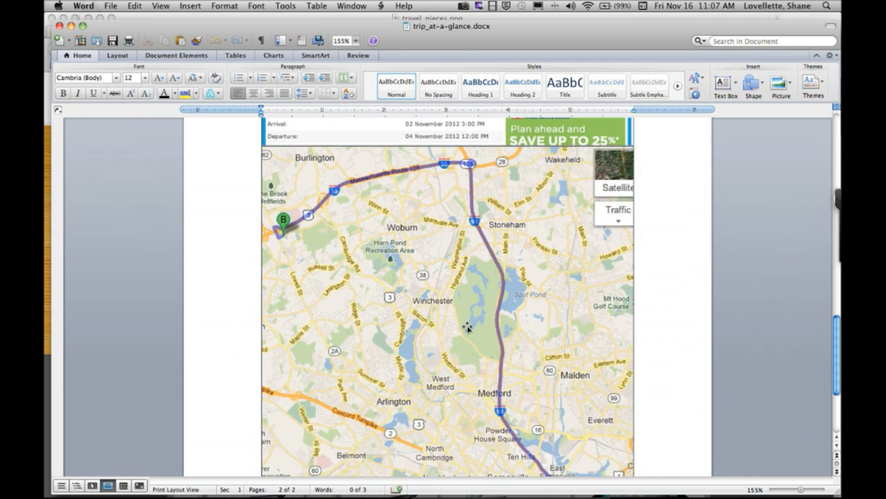
{"action": "scroll", "coordinate": [468, 327], "scroll_direction": "up", "scroll_amount": 3}
{"action": "scroll", "coordinate": [468, 329], "scroll_direction": "up", "scroll_amount": 15}
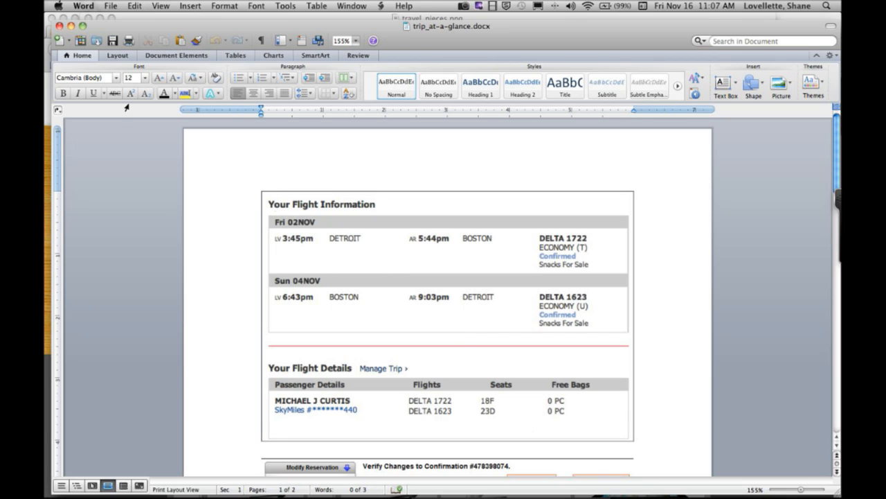
{"action": "left_click", "coordinate": [60, 27]}
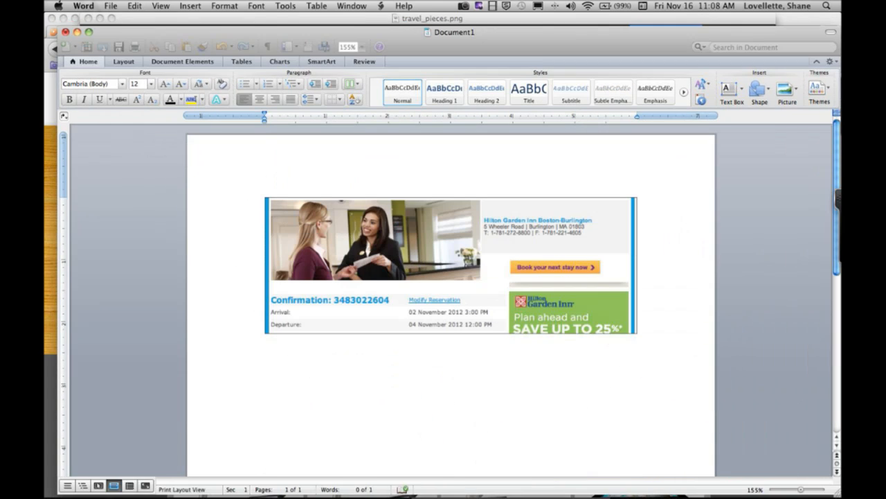
- Switch back to Snagit and open the doc_cam.snagproj capture
{"action": "mouse_move", "coordinate": [416, 460]}
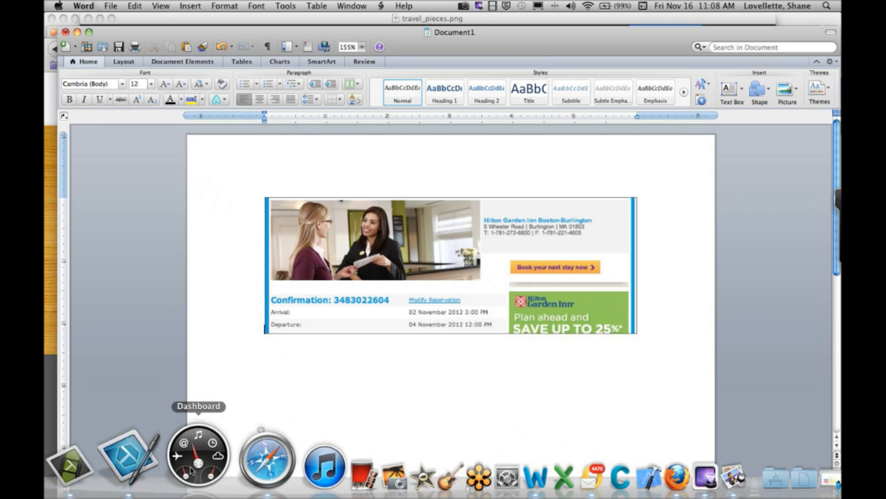
{"action": "left_click", "coordinate": [171, 471]}
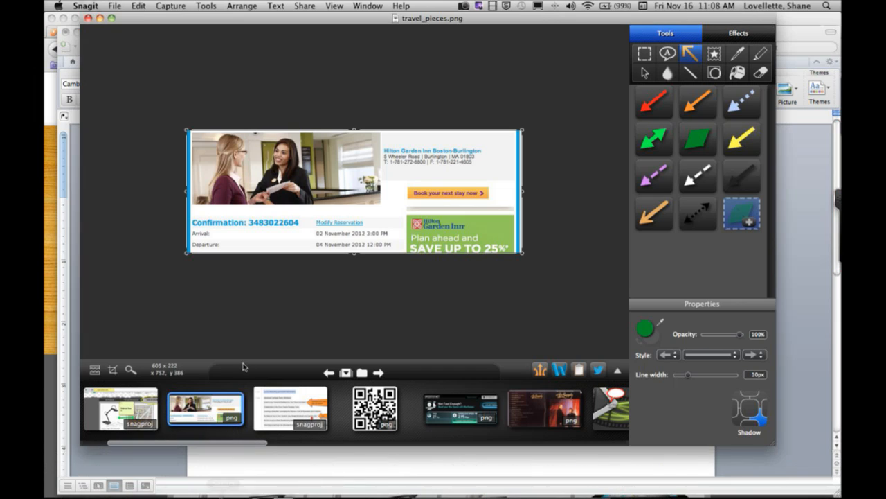
{"action": "left_click", "coordinate": [132, 400]}
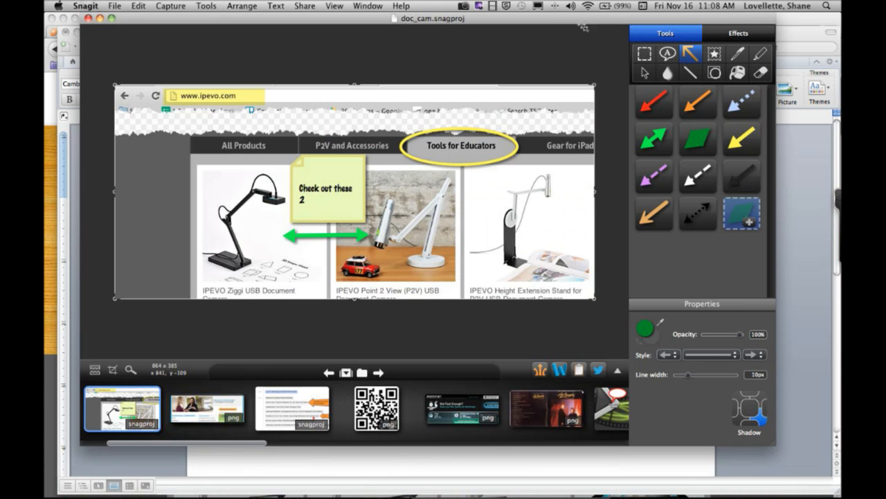
- Switch to Firefox and display the Tools for Educators products on the IPEVO store page
{"action": "key", "text": "super+Tab"}
{"action": "key", "text": "super+Tab"}
{"action": "key", "text": "super+Tab"}
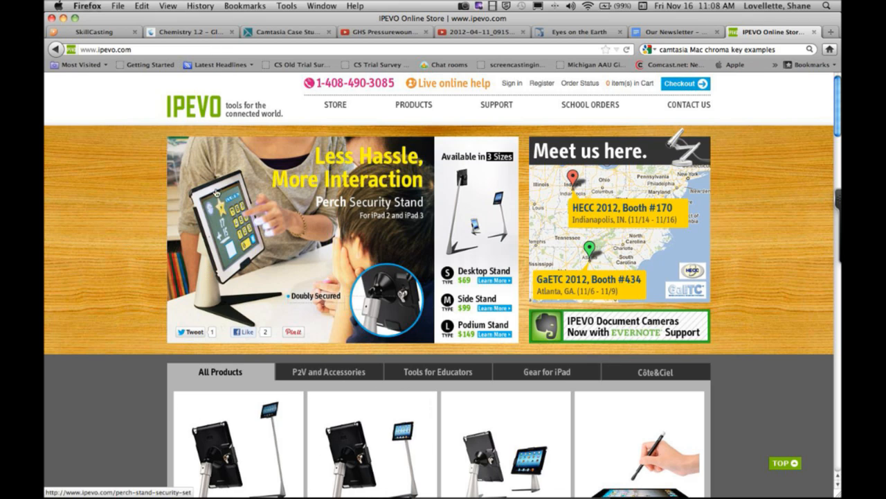
{"action": "left_click", "coordinate": [158, 52]}
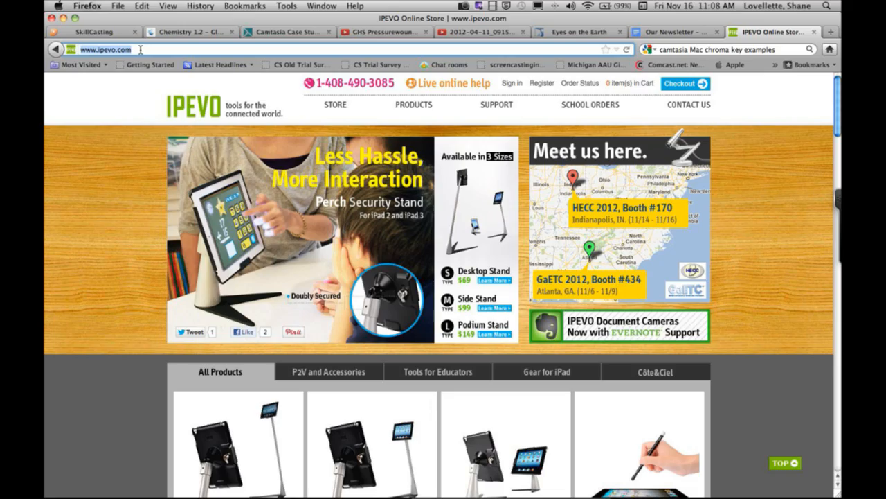
{"action": "scroll", "coordinate": [596, 327], "scroll_direction": "down", "scroll_amount": 5}
{"action": "scroll", "coordinate": [740, 240], "scroll_direction": "down", "scroll_amount": 3}
{"action": "scroll", "coordinate": [692, 250], "scroll_direction": "up", "scroll_amount": 10}
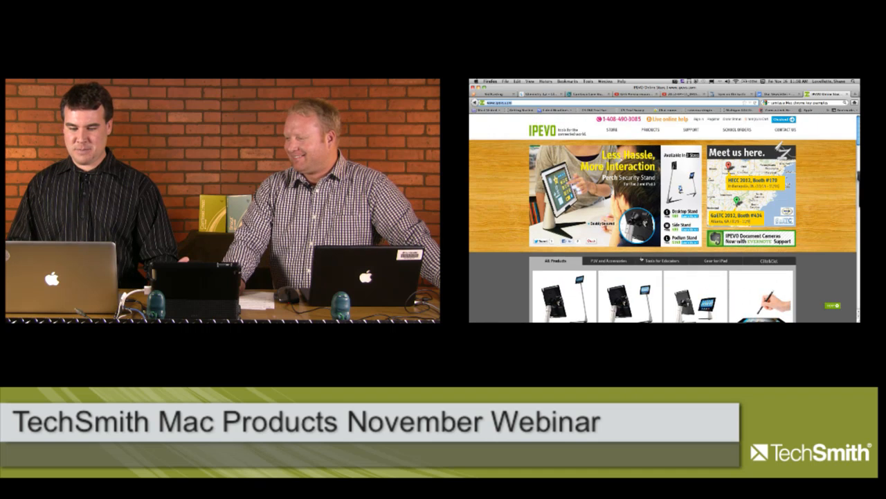
{"action": "left_click", "coordinate": [641, 259]}
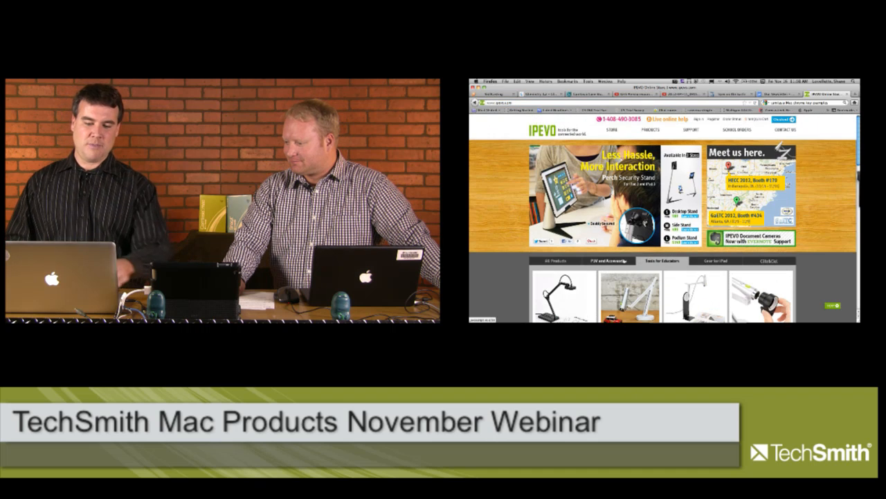
- Look over the document cameras listed under Tools for Educators and return to the top of the page
{"action": "scroll", "coordinate": [624, 260], "scroll_direction": "down", "scroll_amount": 1}
{"action": "left_click", "coordinate": [500, 103]}
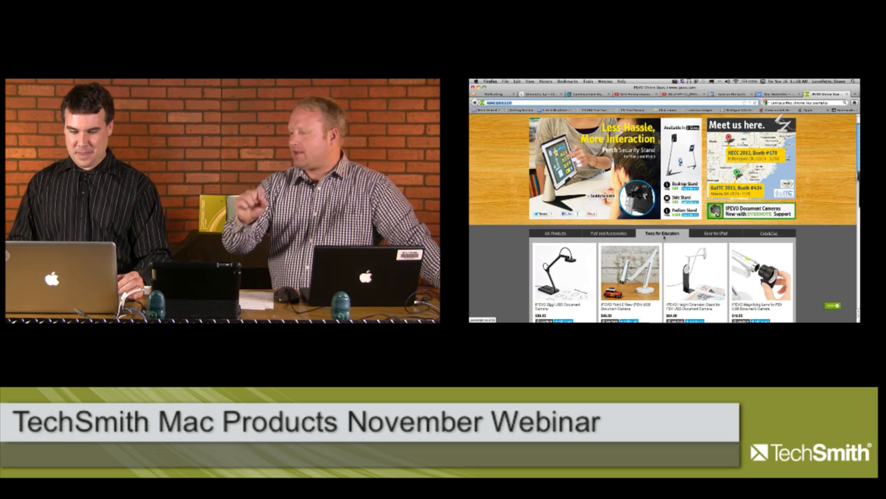
{"action": "scroll", "coordinate": [666, 236], "scroll_direction": "down", "scroll_amount": 1}
{"action": "scroll", "coordinate": [666, 236], "scroll_direction": "up", "scroll_amount": 2}
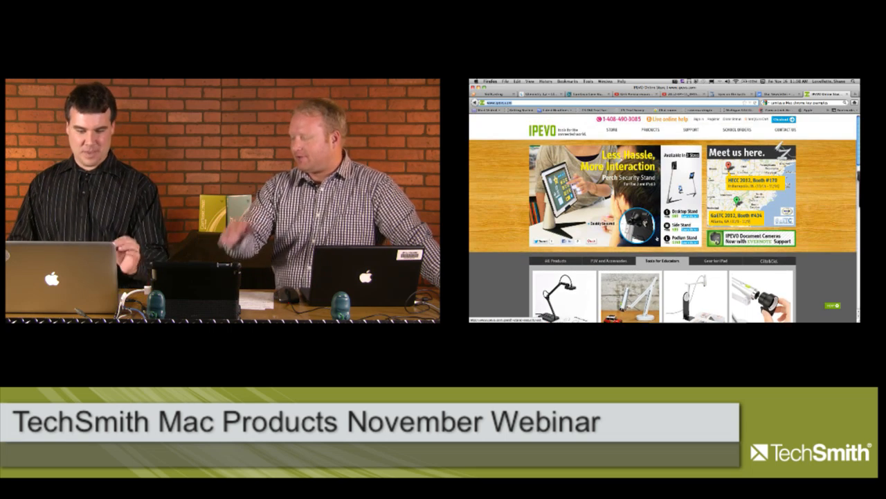
{"action": "scroll", "coordinate": [595, 234], "scroll_direction": "down", "scroll_amount": 3}
{"action": "scroll", "coordinate": [595, 234], "scroll_direction": "up", "scroll_amount": 3}
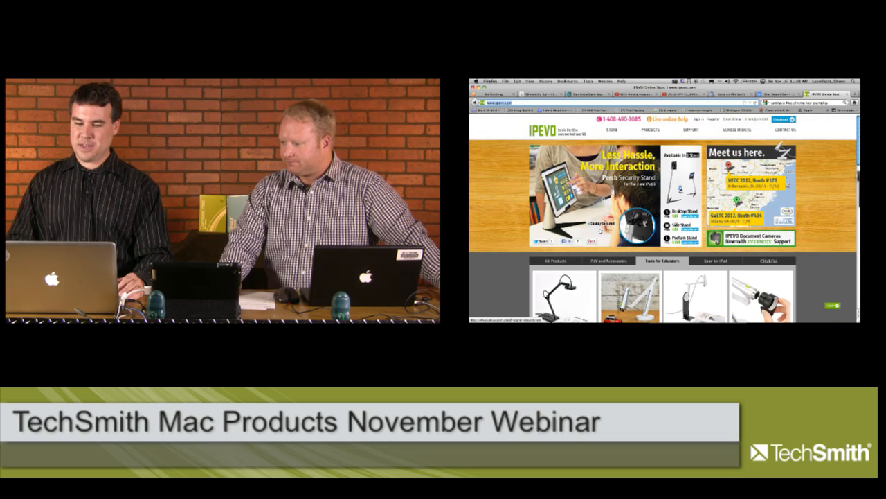
- Capture the entire scrolling IPEVO page with Snagit and review the full-length capture down to its footer
{"action": "mouse_move", "coordinate": [857, 189]}
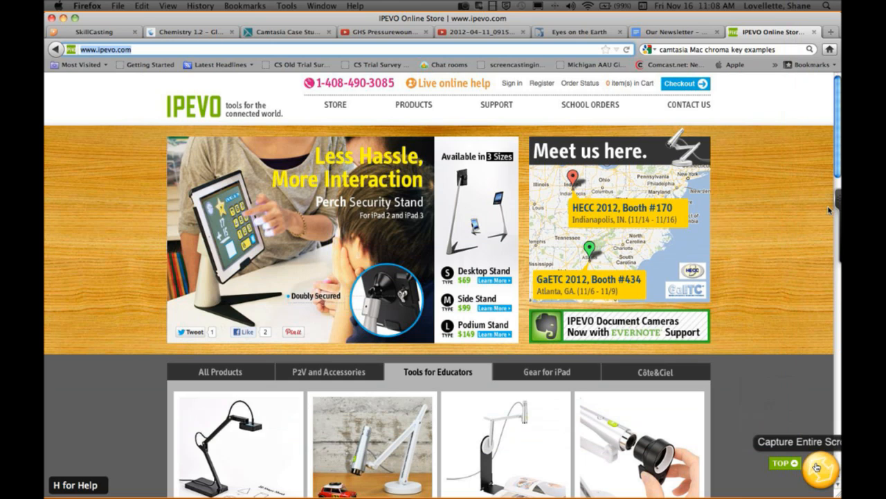
{"action": "left_click", "coordinate": [817, 468]}
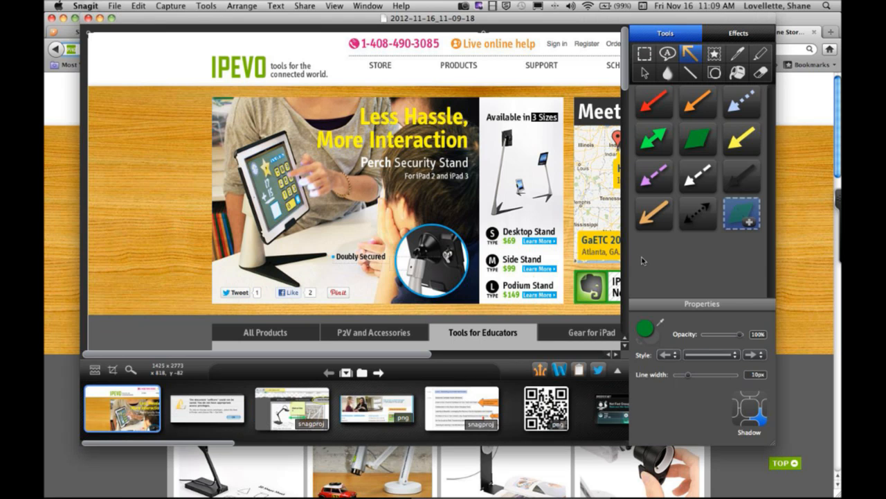
{"action": "scroll", "coordinate": [383, 202], "scroll_direction": "down", "scroll_amount": 5}
{"action": "scroll", "coordinate": [383, 203], "scroll_direction": "down", "scroll_amount": 15}
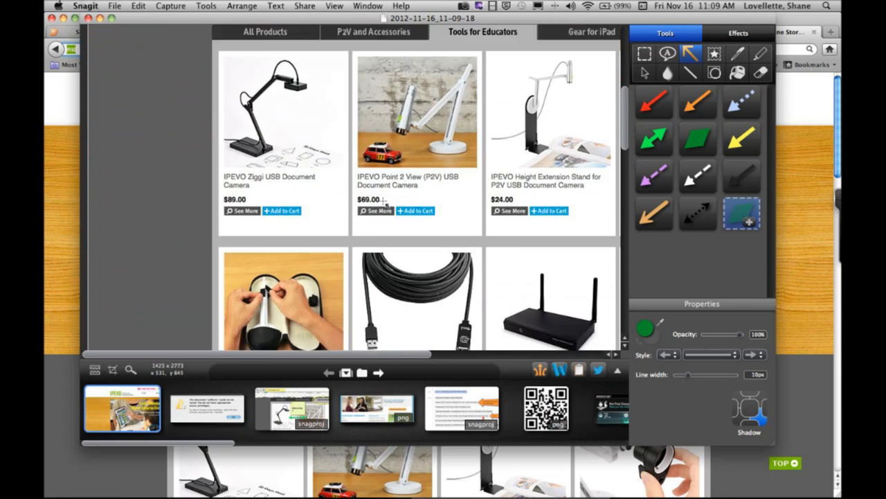
{"action": "scroll", "coordinate": [385, 204], "scroll_direction": "down", "scroll_amount": 18}
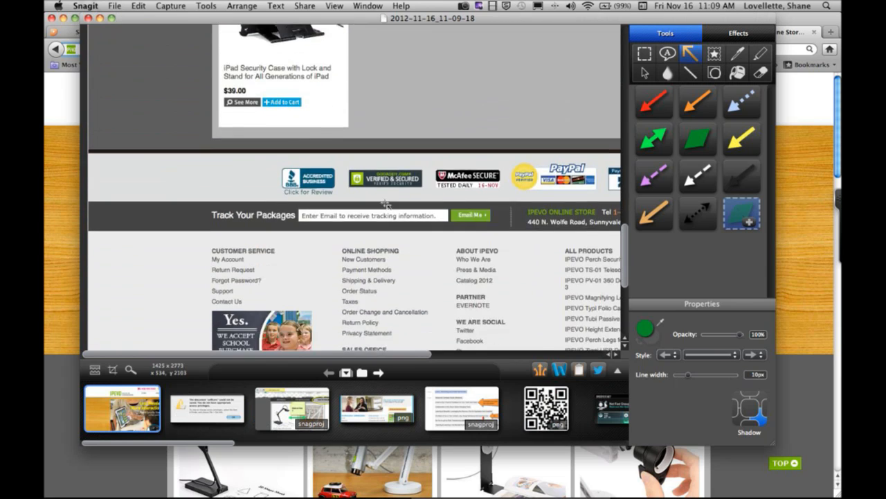
{"action": "scroll", "coordinate": [386, 205], "scroll_direction": "up", "scroll_amount": 8}
{"action": "scroll", "coordinate": [383, 203], "scroll_direction": "up", "scroll_amount": 20}
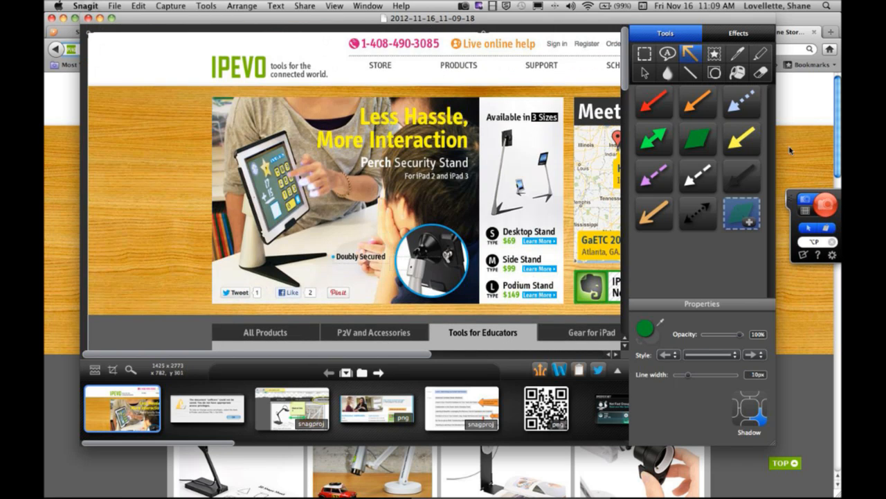
- Capture a region of about 1207 x 825 px of the browser window, from the address bar to the page's lower part
{"action": "left_click", "coordinate": [791, 143]}
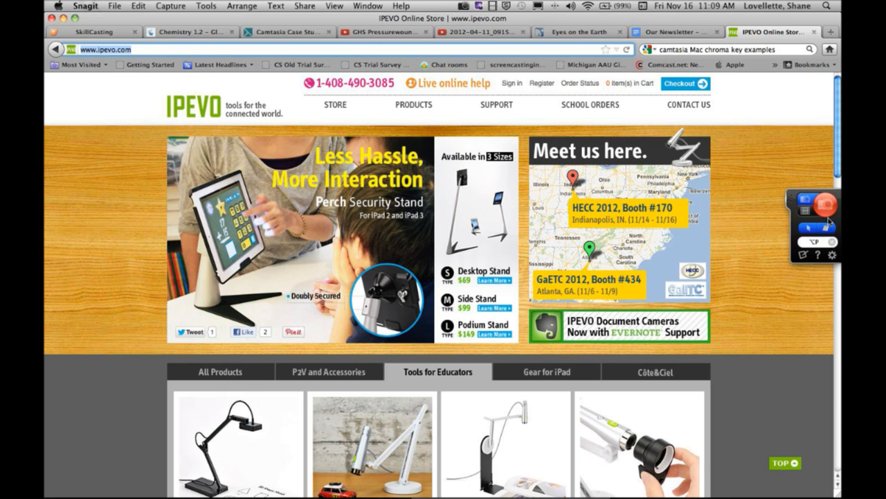
{"action": "left_click", "coordinate": [817, 203]}
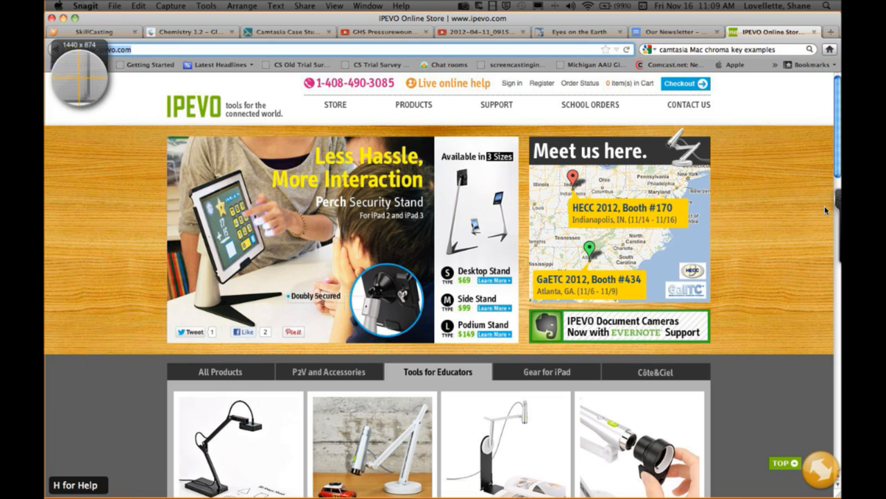
{"action": "left_click_drag", "start_coordinate": [46, 41], "coordinate": [716, 497]}
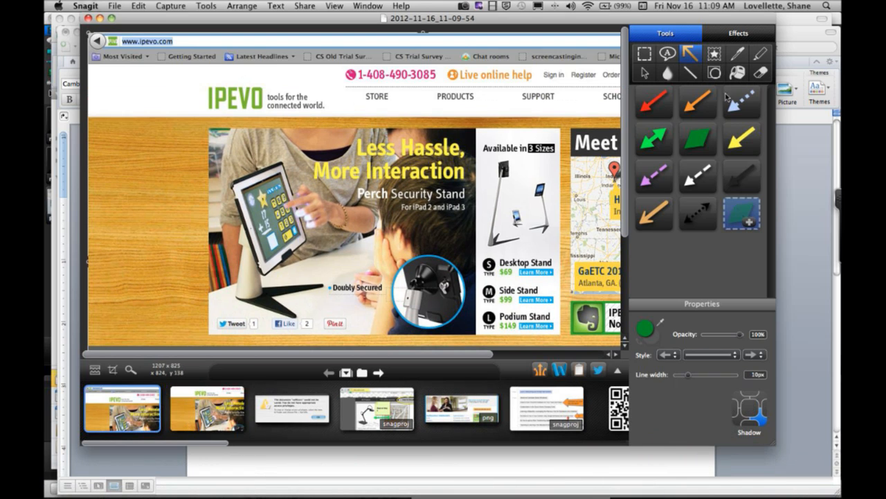
{"action": "left_click", "coordinate": [759, 54]}
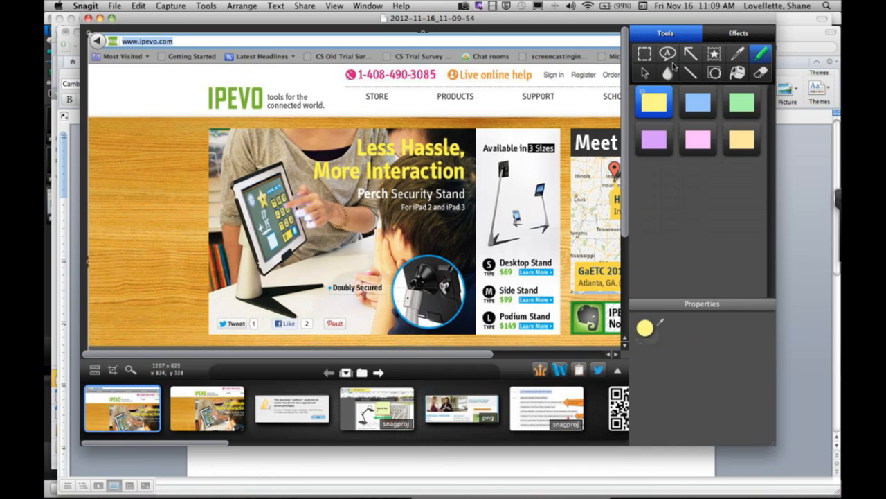
{"action": "left_click_drag", "start_coordinate": [179, 47], "coordinate": [107, 34]}
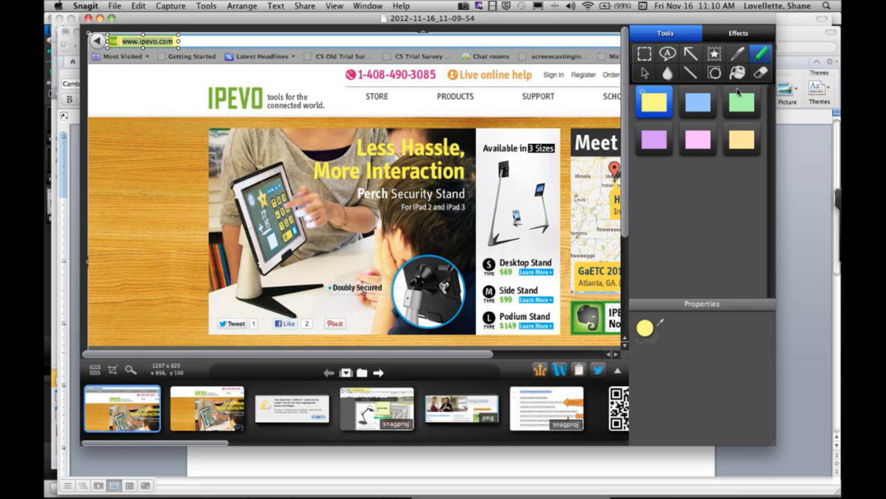
{"action": "left_click", "coordinate": [691, 54]}
{"action": "left_click_drag", "start_coordinate": [153, 91], "coordinate": [153, 47]}
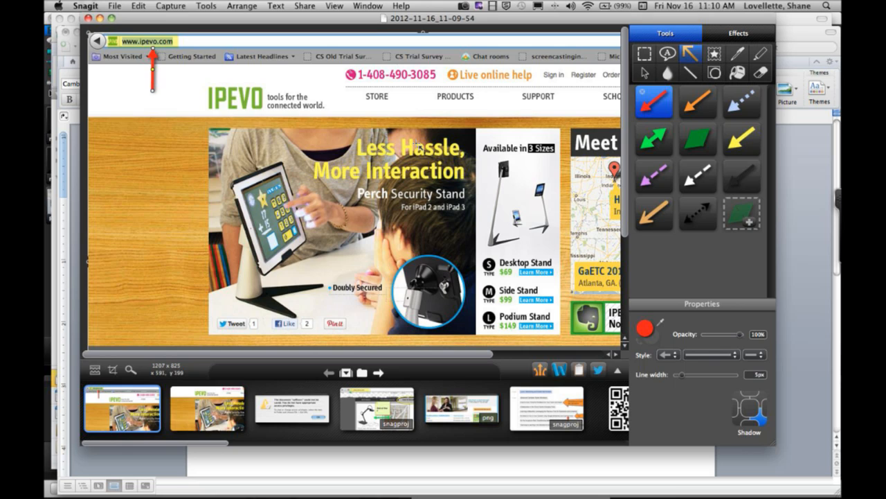
- Enlarge the editor window and cut out a horizontal band with Torn edges, from below the bookmarks bar to just above the product category tabs
{"action": "left_click", "coordinate": [111, 21]}
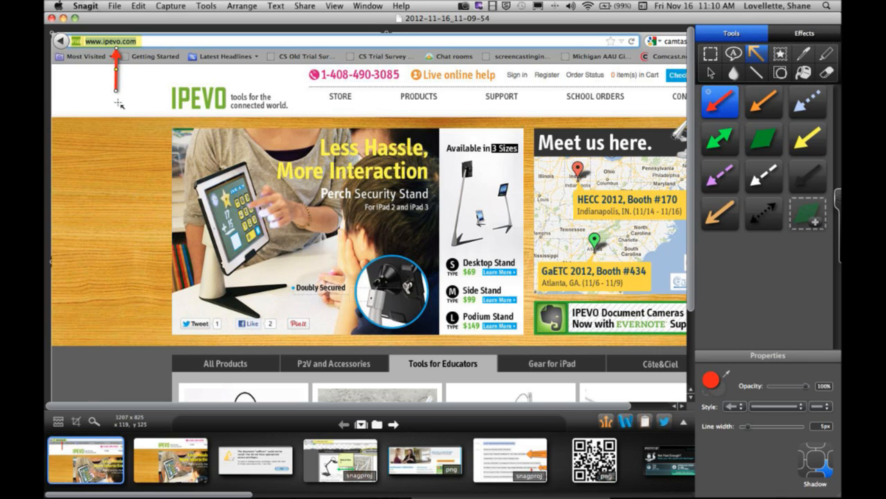
{"action": "left_click", "coordinate": [139, 6]}
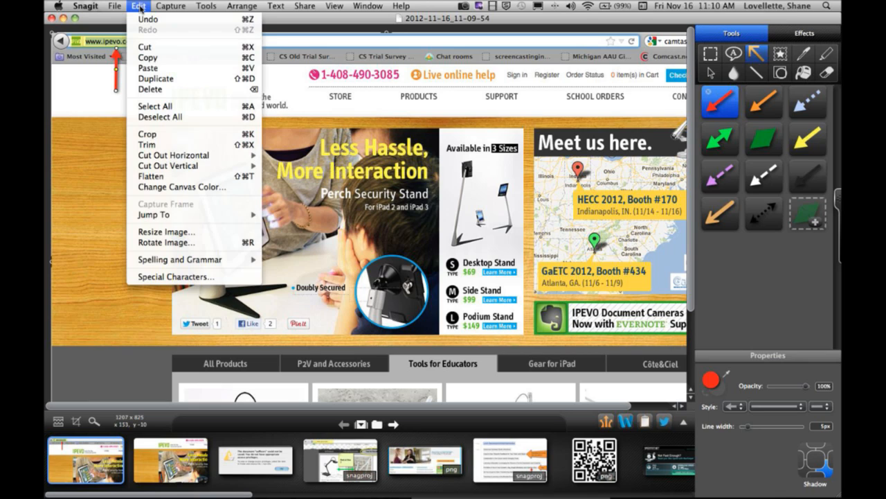
{"action": "mouse_move", "coordinate": [152, 161]}
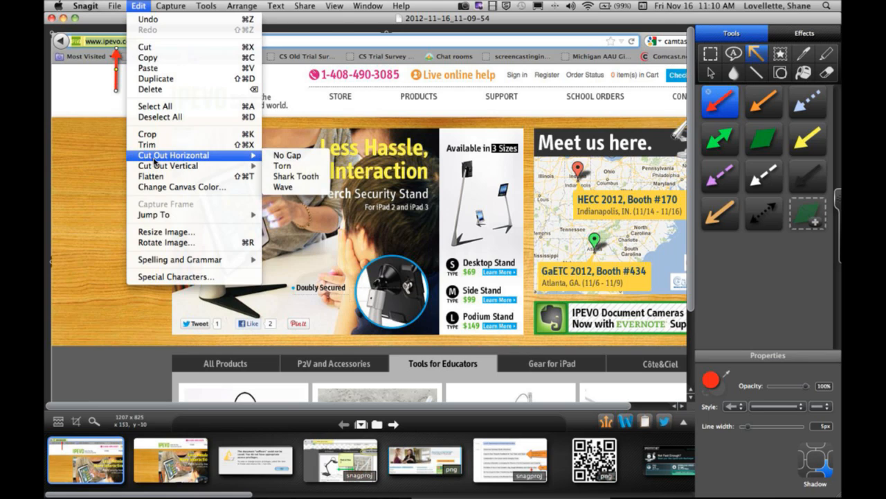
{"action": "left_click", "coordinate": [285, 171]}
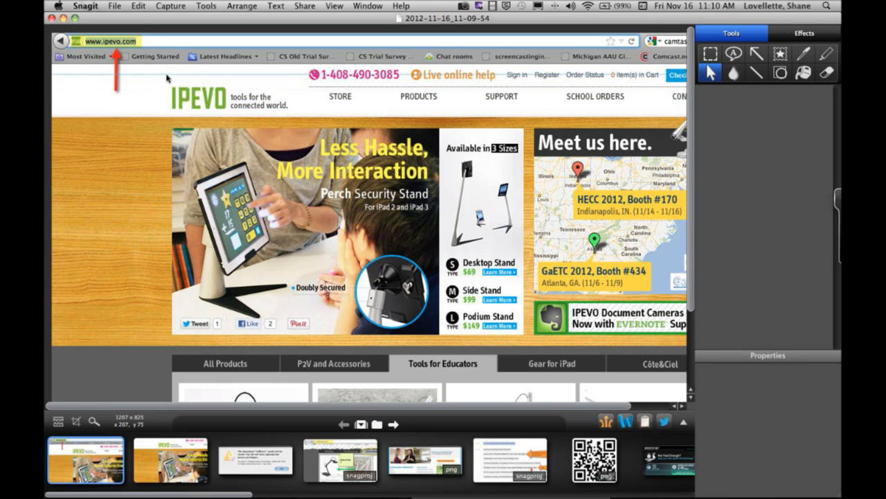
{"action": "left_click_drag", "start_coordinate": [168, 70], "coordinate": [164, 353]}
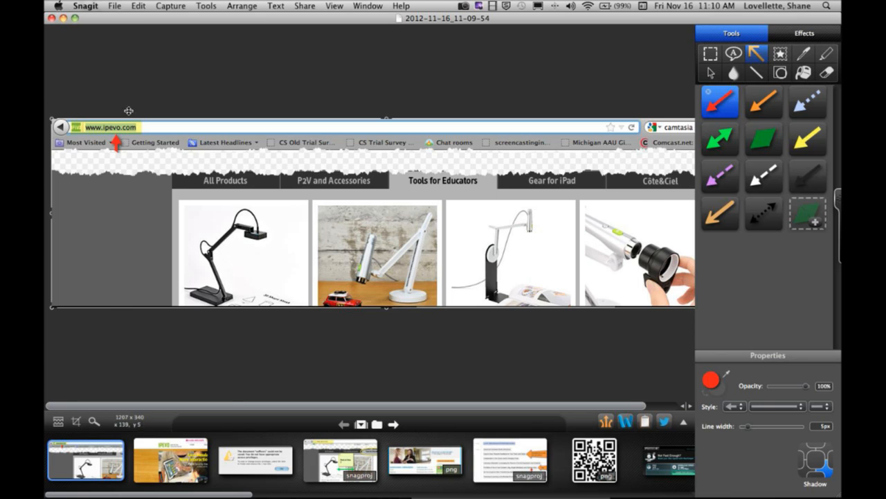
{"action": "left_click", "coordinate": [139, 6]}
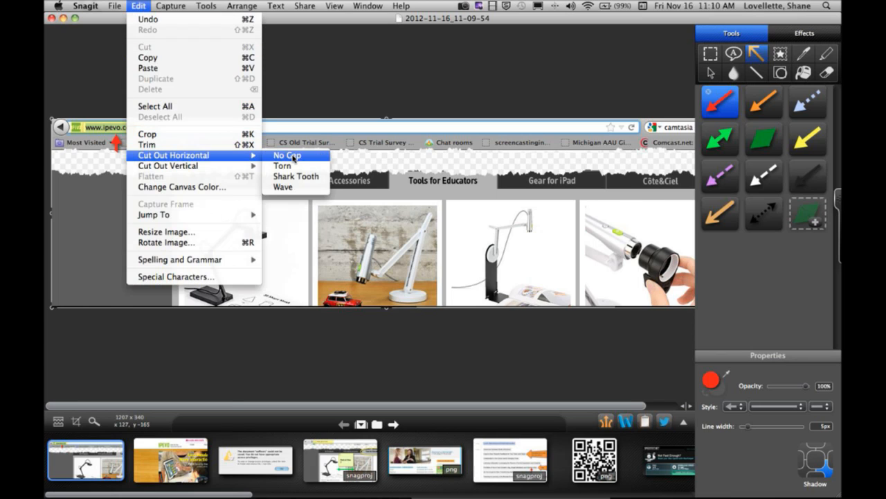
{"action": "left_click", "coordinate": [373, 156]}
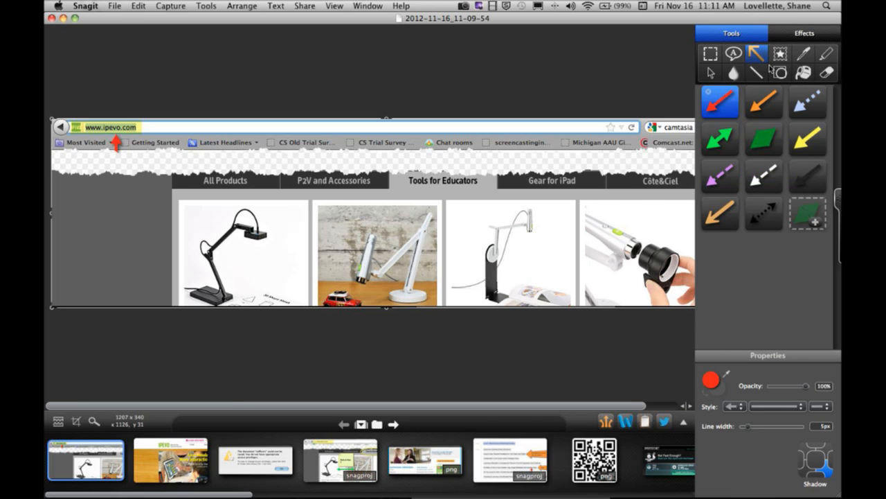
- Draw a green double-headed arrow between the first two camera pictures and add a yellow sticky note above it reading "Check out these"
{"action": "left_click", "coordinate": [764, 143]}
{"action": "left_click_drag", "start_coordinate": [261, 260], "coordinate": [356, 259]}
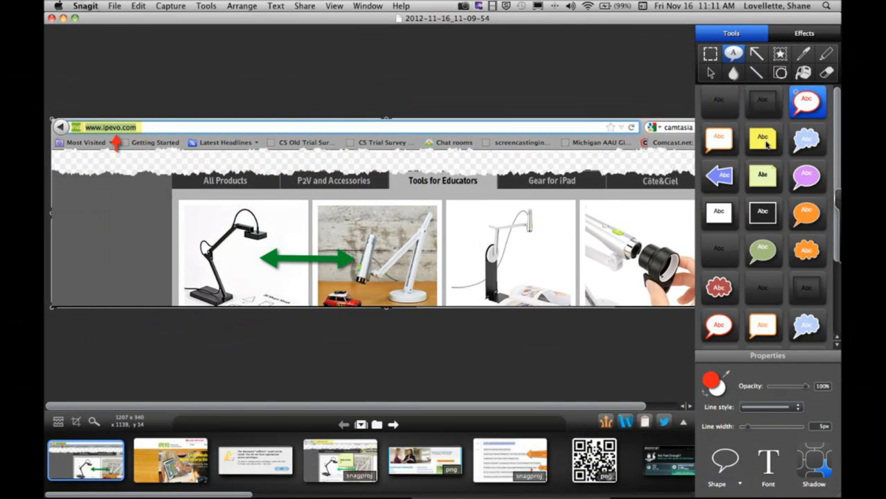
{"action": "mouse_move", "coordinate": [271, 161]}
{"action": "left_mouse_down"}
{"action": "mouse_move", "coordinate": [358, 238]}
{"action": "mouse_move", "coordinate": [346, 238]}
{"action": "left_mouse_up"}
{"action": "type", "text": "Check "}
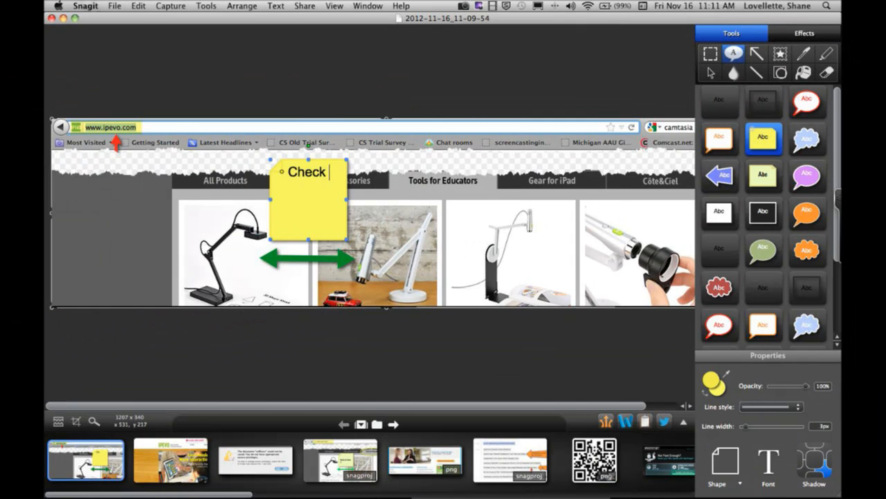
{"action": "type", "text": "out these"}
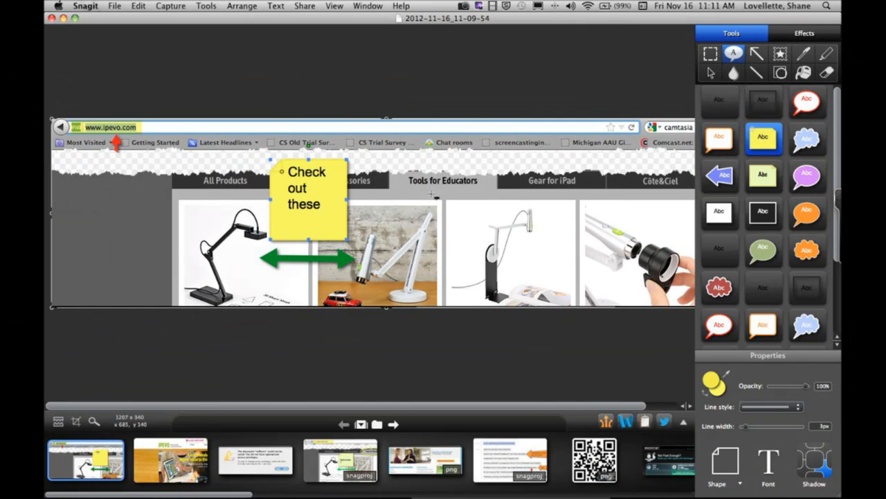
{"action": "left_click_drag", "start_coordinate": [417, 183], "coordinate": [444, 147]}
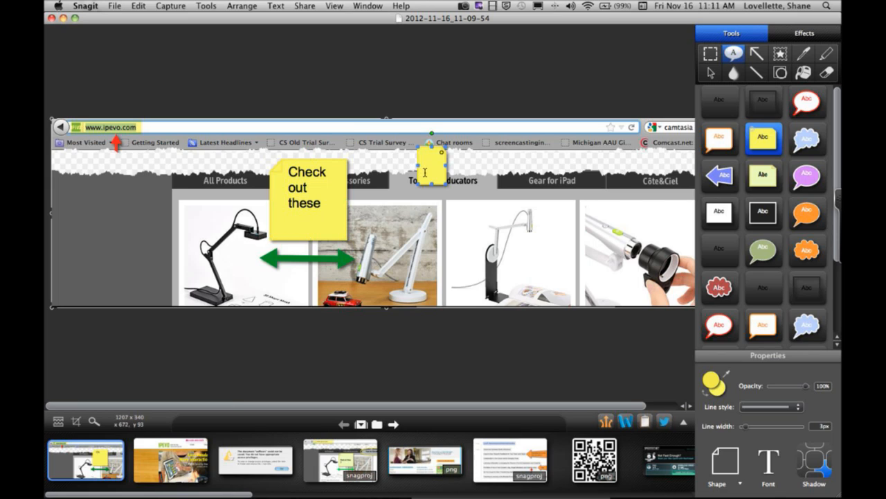
{"action": "left_click", "coordinate": [451, 180]}
{"action": "key", "text": "Delete"}
- Stamp a green number 1 beside the red arrow and a green number 2 at the sticky note's upper-left corner
{"action": "left_click", "coordinate": [779, 61]}
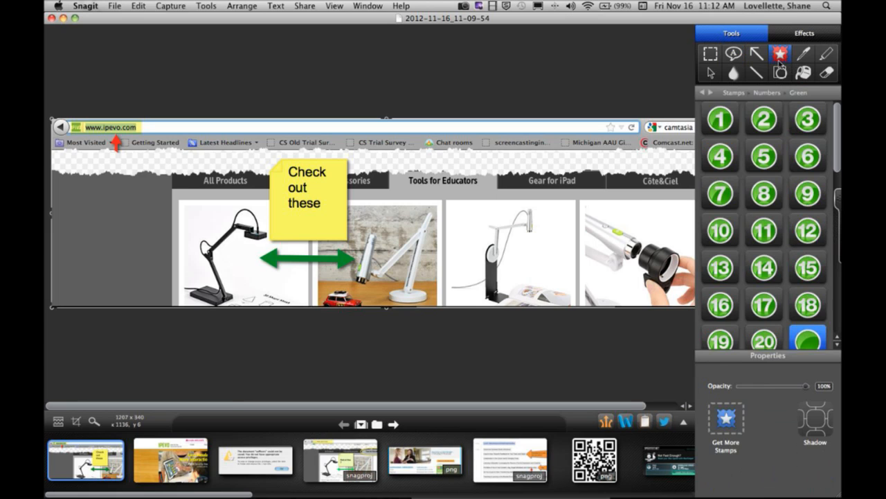
{"action": "left_click", "coordinate": [722, 121]}
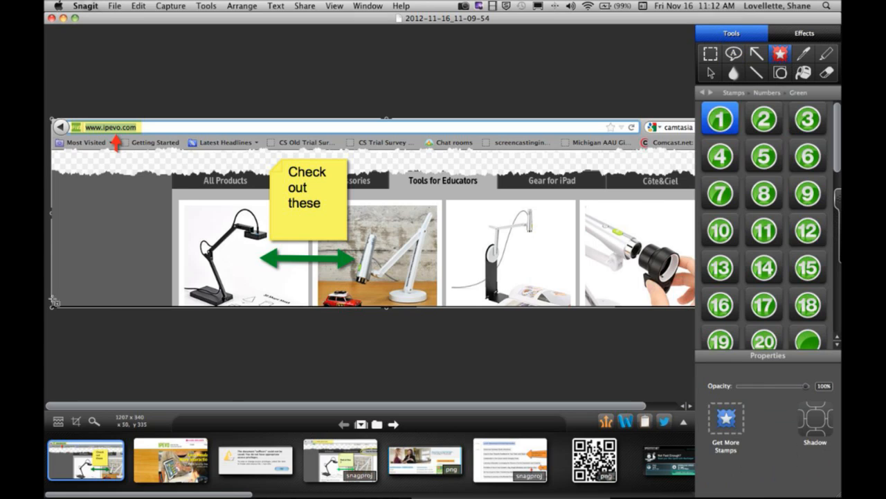
{"action": "left_click", "coordinate": [140, 141]}
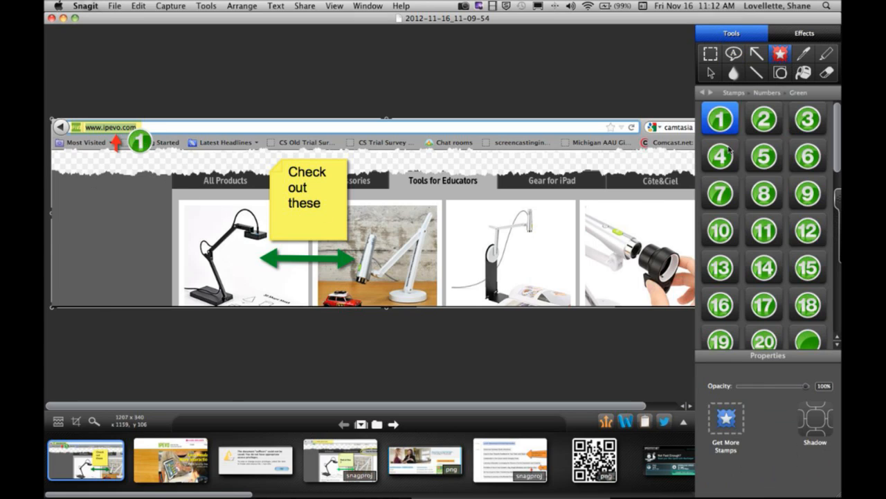
{"action": "left_click", "coordinate": [766, 120]}
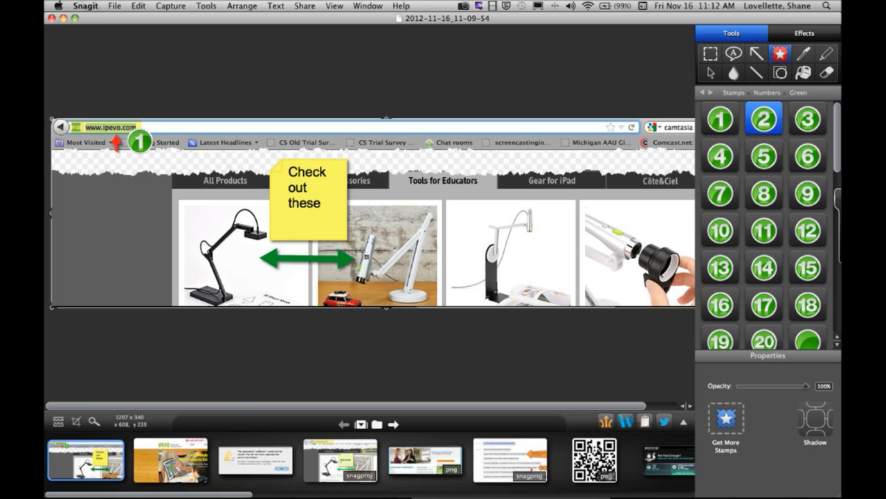
{"action": "left_click", "coordinate": [262, 178]}
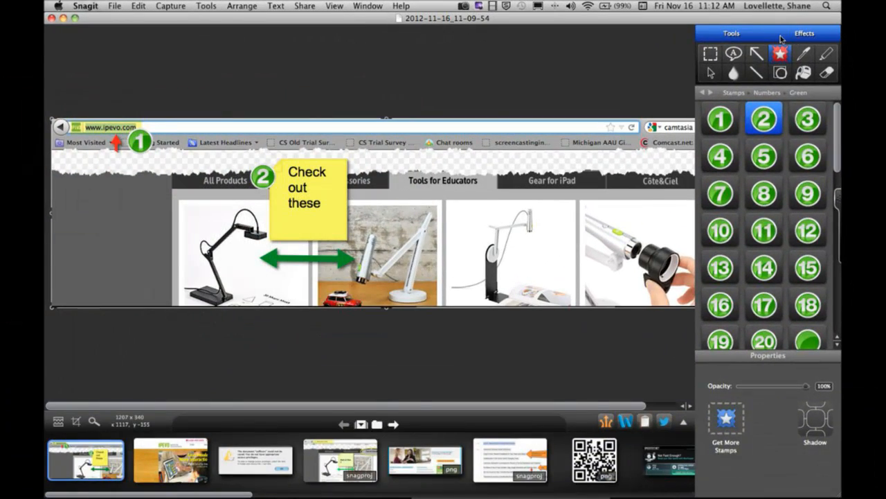
- Apply the Border, Shadow and Edges effects to the annotated capture
{"action": "left_click", "coordinate": [821, 82]}
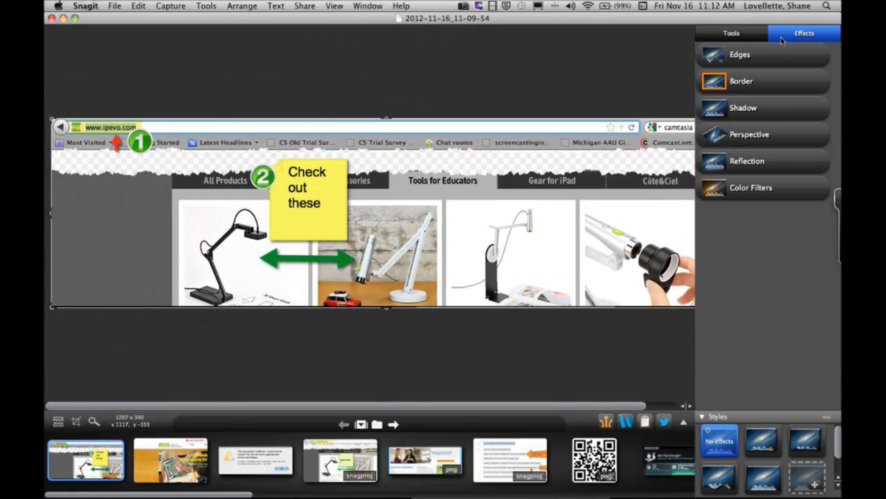
{"action": "left_click", "coordinate": [739, 88]}
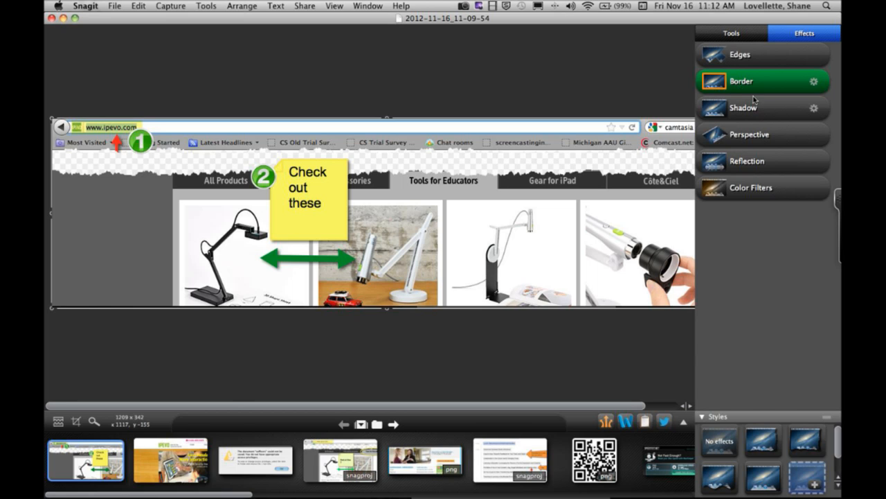
{"action": "left_click", "coordinate": [751, 110]}
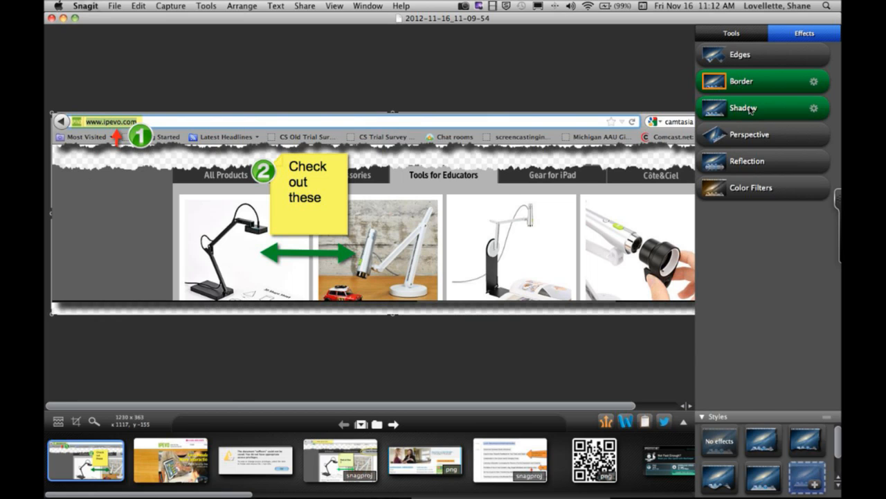
{"action": "left_click", "coordinate": [751, 59]}
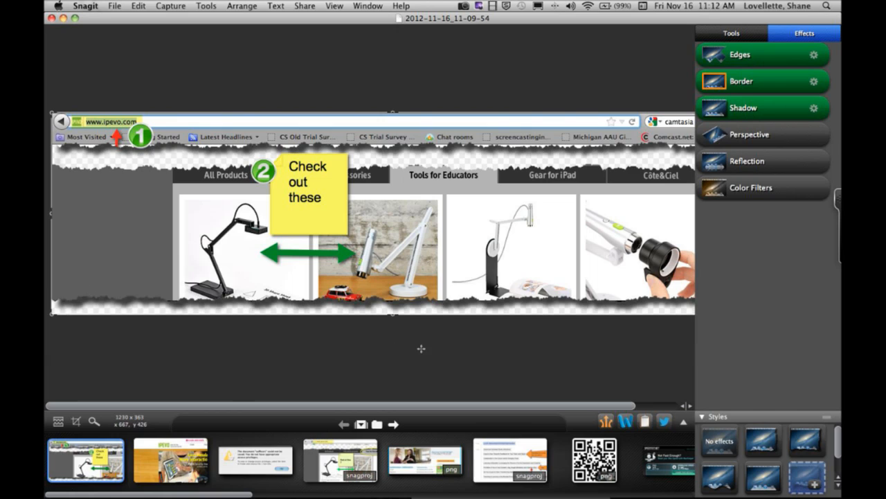
- Change the Edges effect to the Wave style with a size of 11 px
{"action": "left_click", "coordinate": [815, 55]}
{"action": "left_click", "coordinate": [772, 104]}
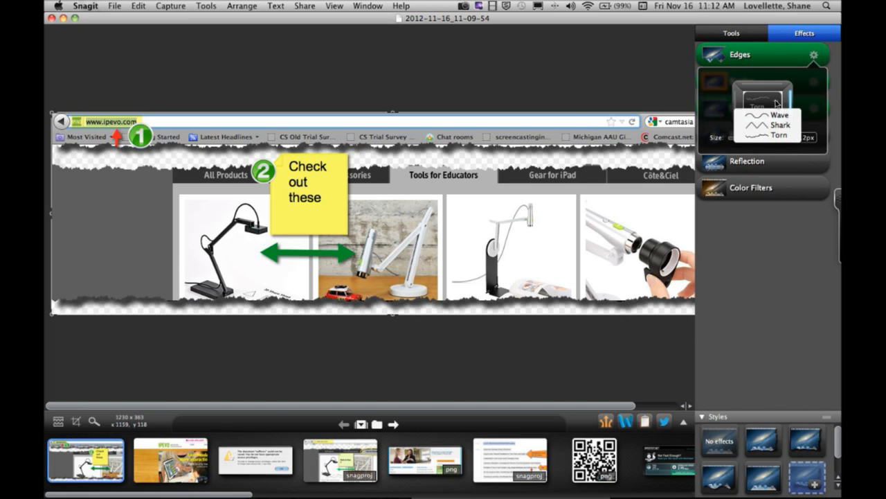
{"action": "left_click", "coordinate": [766, 117]}
{"action": "left_click_drag", "start_coordinate": [740, 139], "coordinate": [742, 143]}
{"action": "left_click_drag", "start_coordinate": [733, 142], "coordinate": [738, 142]}
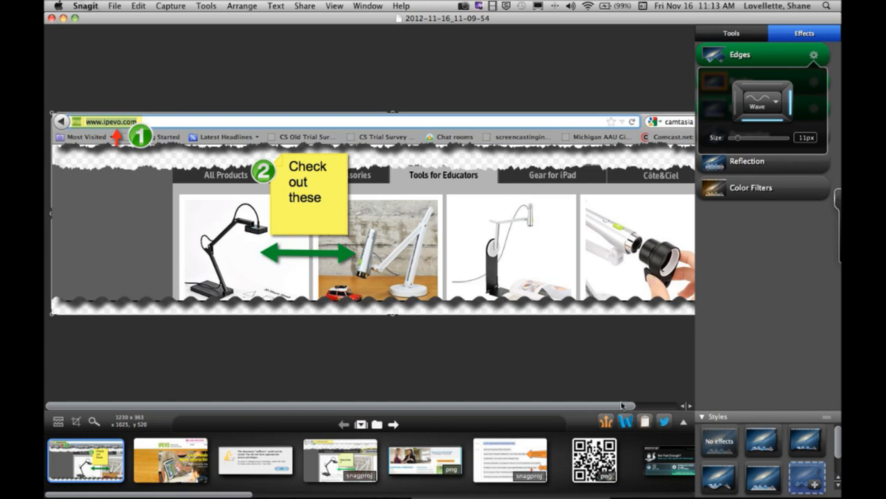
- Share the annotated capture to Screencast.com and open its hosted page in Firefox
{"action": "left_click", "coordinate": [683, 421]}
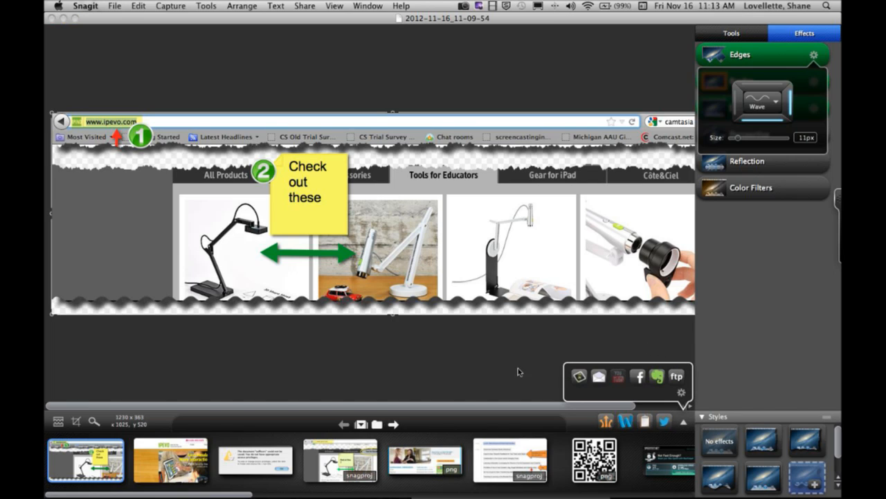
{"action": "left_click", "coordinate": [487, 358]}
{"action": "left_click", "coordinate": [608, 421]}
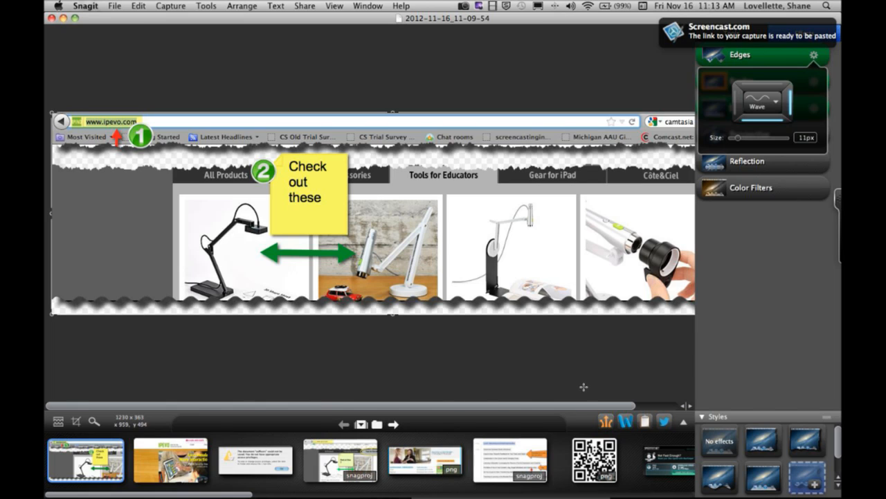
{"action": "left_click", "coordinate": [746, 36]}
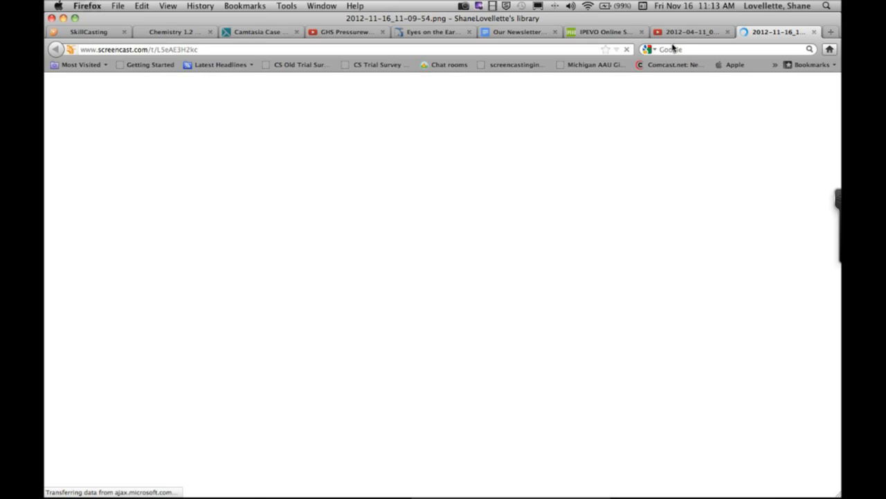
- Examine the hosted capture's short Screencast.com link and select the unique code at its end
{"action": "left_click", "coordinate": [212, 50]}
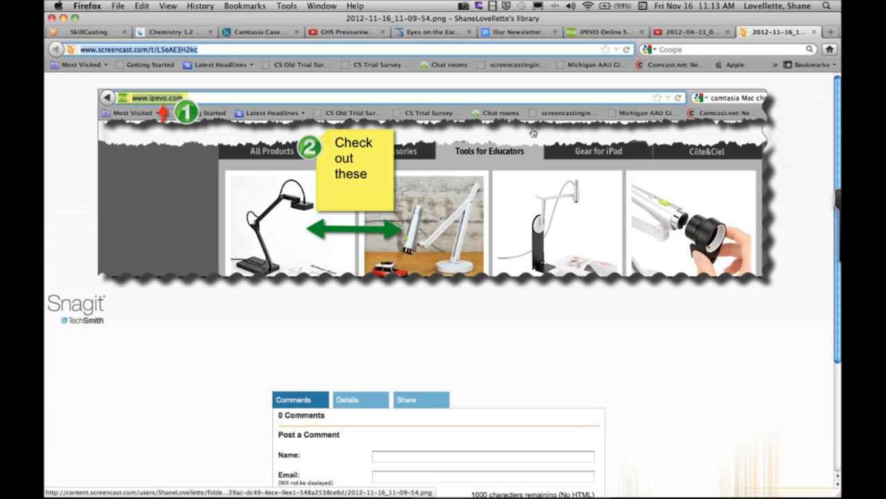
{"action": "left_click", "coordinate": [214, 51]}
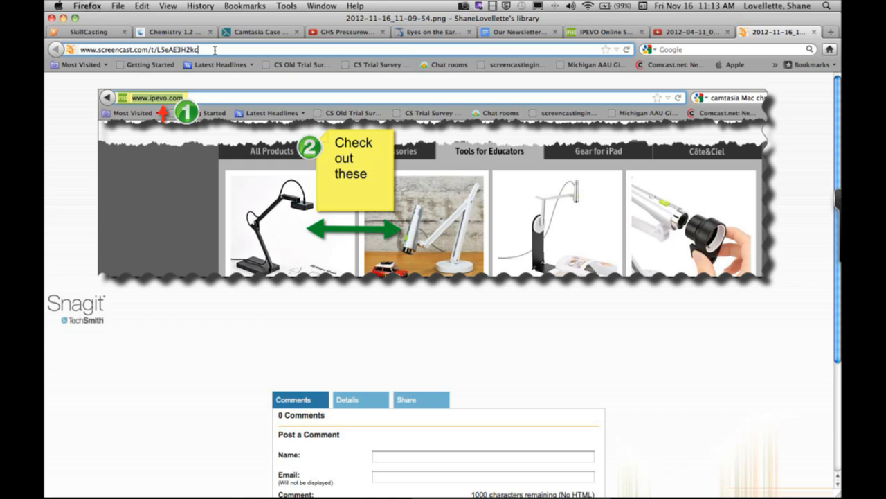
{"action": "double_click", "coordinate": [165, 50]}
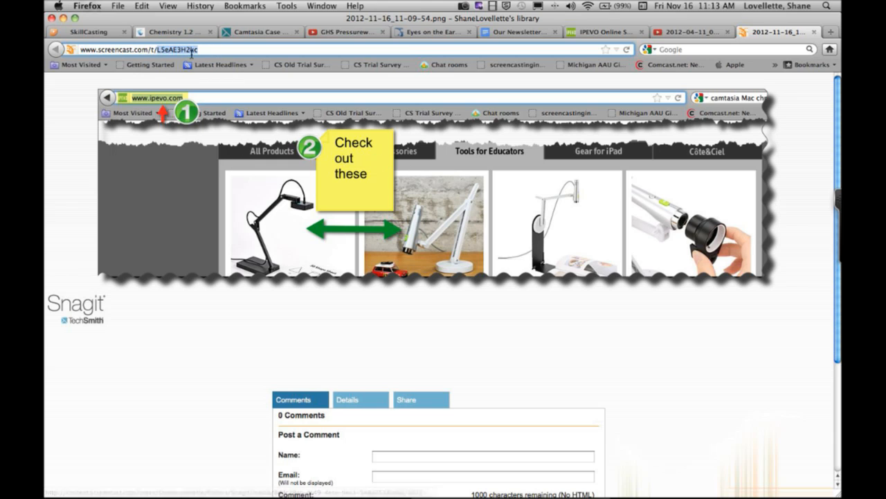
{"action": "left_click_drag", "start_coordinate": [202, 49], "coordinate": [158, 49]}
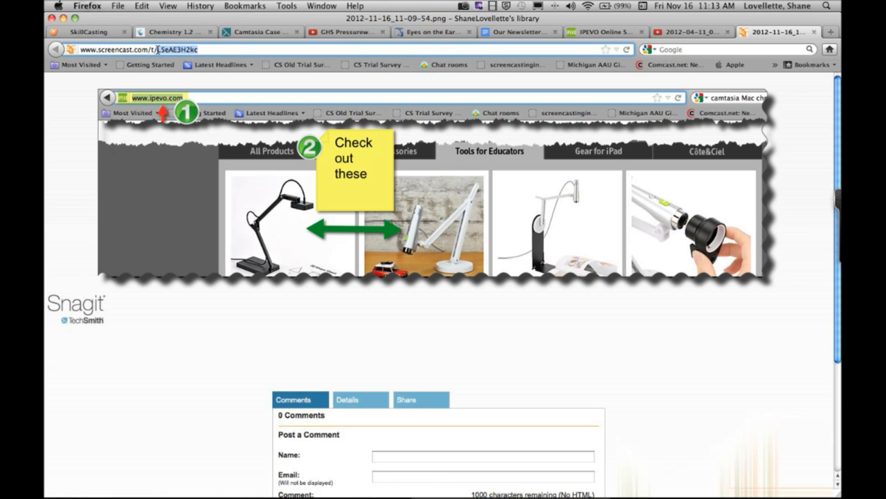
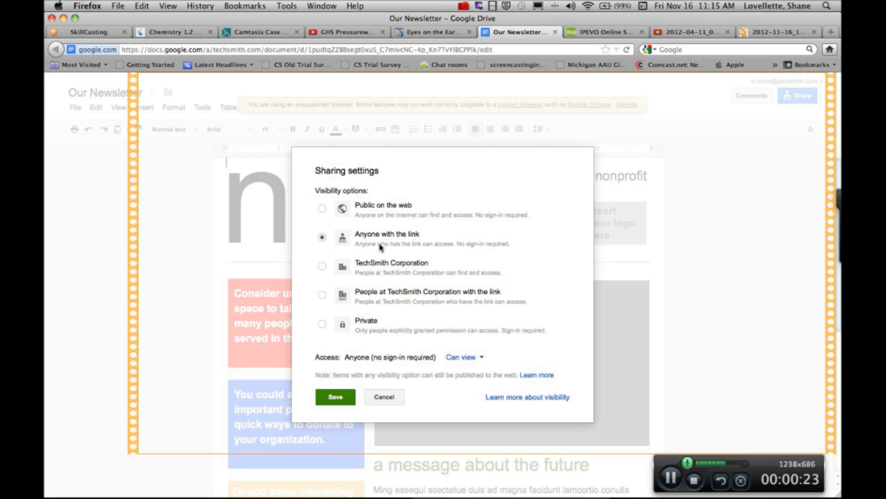
- Save the newsletter's sharing visibility as Anyone with the link and stop the video recording
{"action": "left_click", "coordinate": [323, 296]}
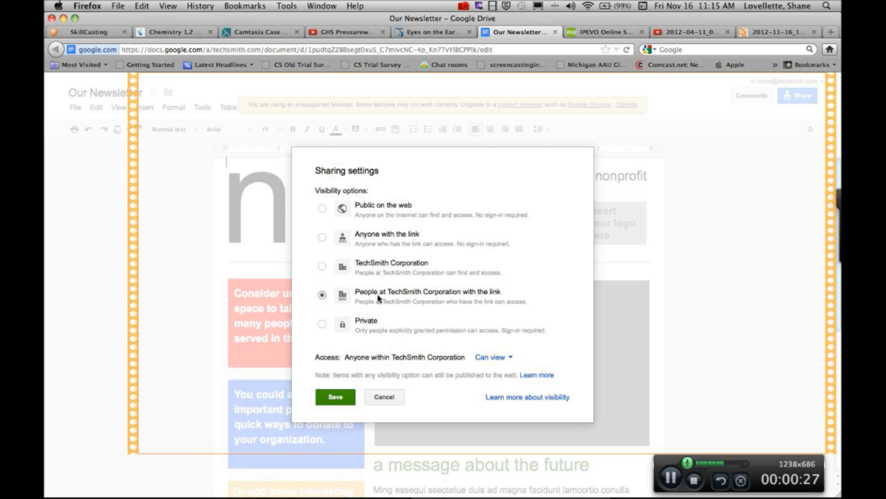
{"action": "left_click", "coordinate": [322, 236]}
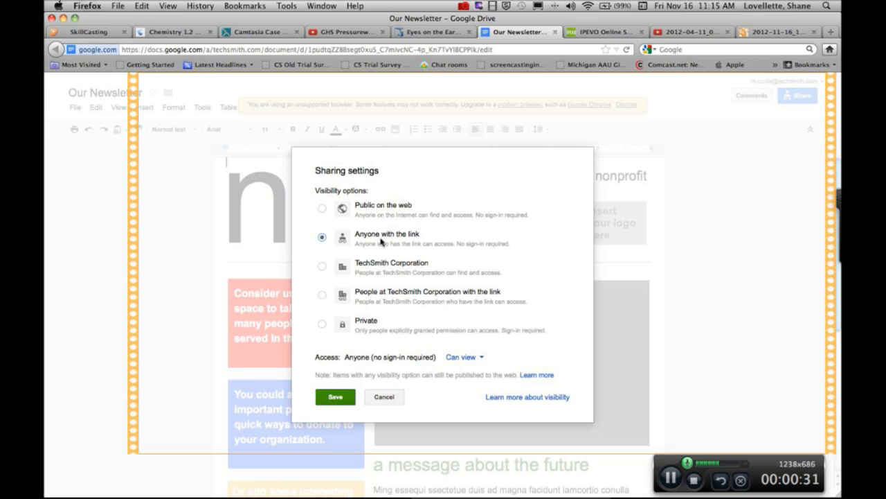
{"action": "left_click", "coordinate": [336, 398]}
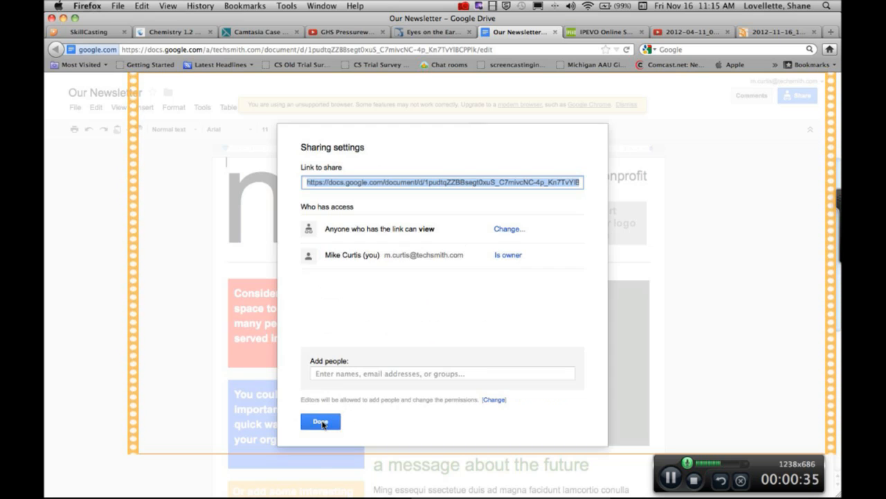
{"action": "left_click", "coordinate": [322, 423]}
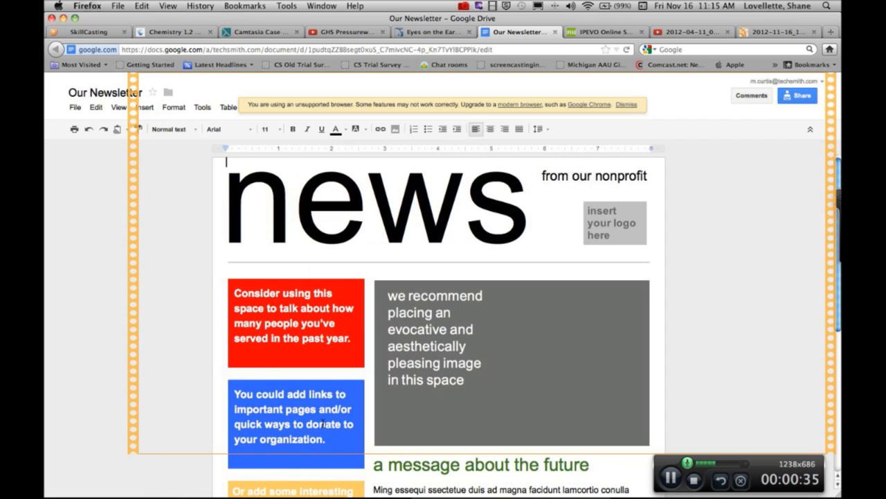
{"action": "left_click", "coordinate": [695, 482]}
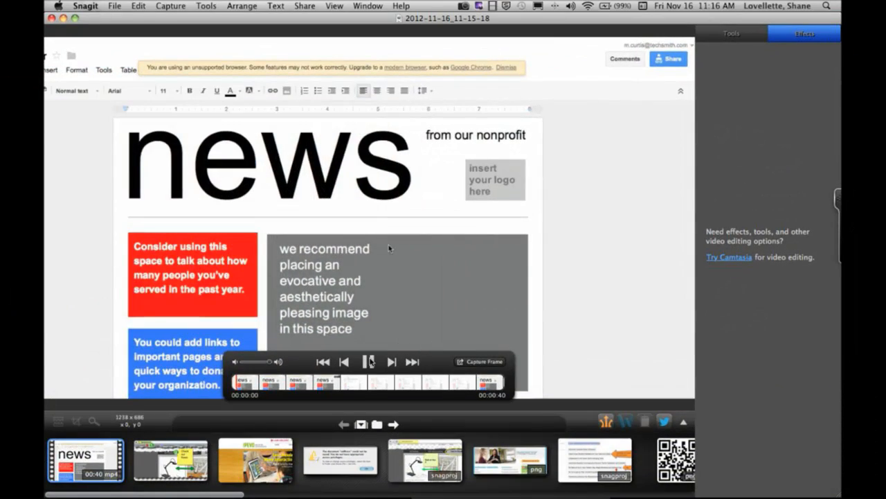
- Pause the recorded video, move to 00:00:13 and capture that frame as a still image
{"action": "left_click", "coordinate": [369, 361]}
{"action": "left_click_drag", "start_coordinate": [252, 382], "coordinate": [324, 385]}
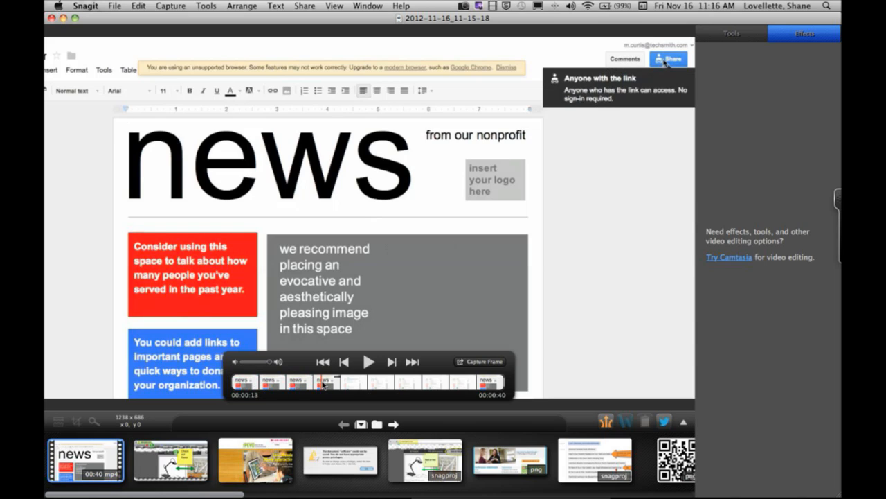
{"action": "left_click", "coordinate": [478, 362]}
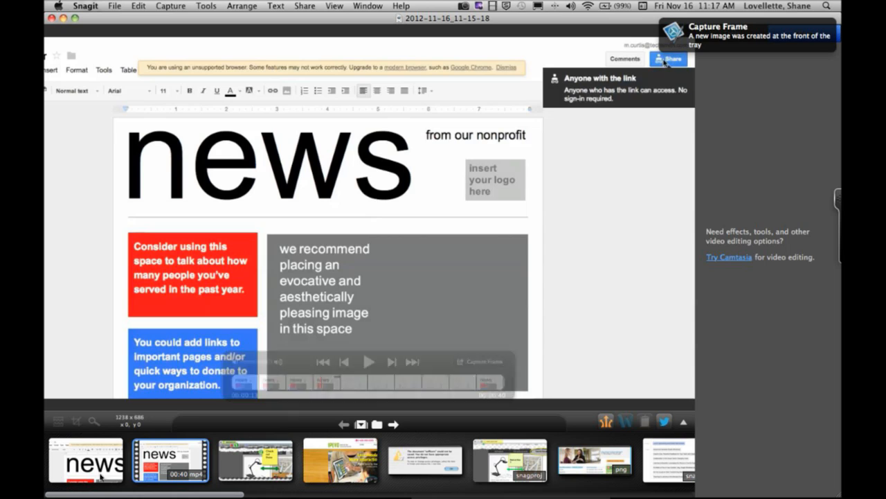
- Open the captured frame and crop it to about 320 x 170 around the Share button and its Anyone with the link tooltip
{"action": "left_click", "coordinate": [118, 467]}
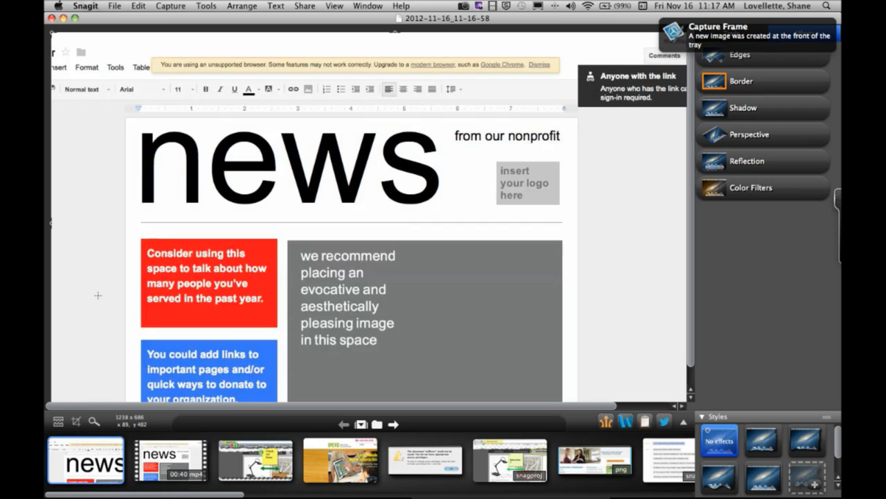
{"action": "left_click_drag", "start_coordinate": [50, 219], "coordinate": [572, 265]}
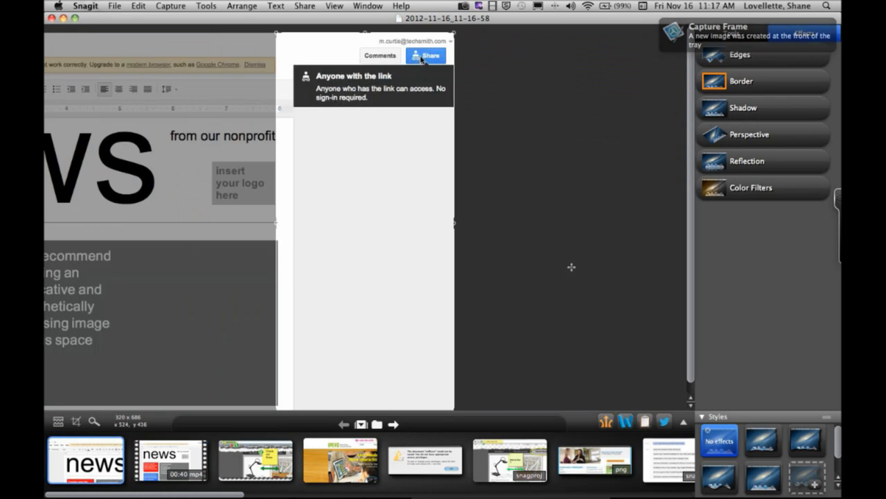
{"action": "left_click_drag", "start_coordinate": [364, 31], "coordinate": [364, 34]}
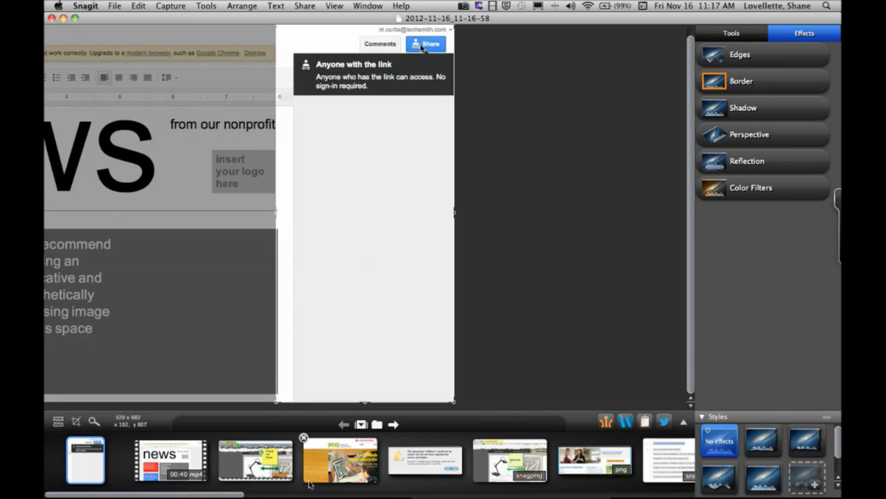
{"action": "mouse_move", "coordinate": [365, 402]}
{"action": "left_mouse_down"}
{"action": "mouse_move", "coordinate": [401, 103]}
{"action": "mouse_move", "coordinate": [400, 115]}
{"action": "left_mouse_up"}
{"action": "left_click", "coordinate": [324, 376]}
{"action": "left_click_drag", "start_coordinate": [367, 400], "coordinate": [386, 120]}
- Place a green number 1 stamp beside the Comments button on the cropped frame
{"action": "left_click", "coordinate": [732, 35]}
{"action": "left_click", "coordinate": [720, 118]}
{"action": "left_click", "coordinate": [347, 183]}
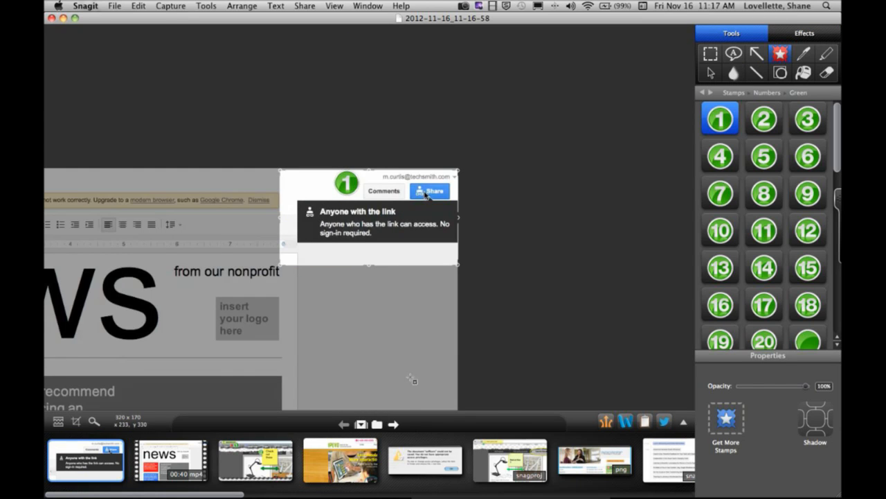
- Share the stamped frame to Word and delete the hotel confirmation picture above it
{"action": "left_click", "coordinate": [626, 421]}
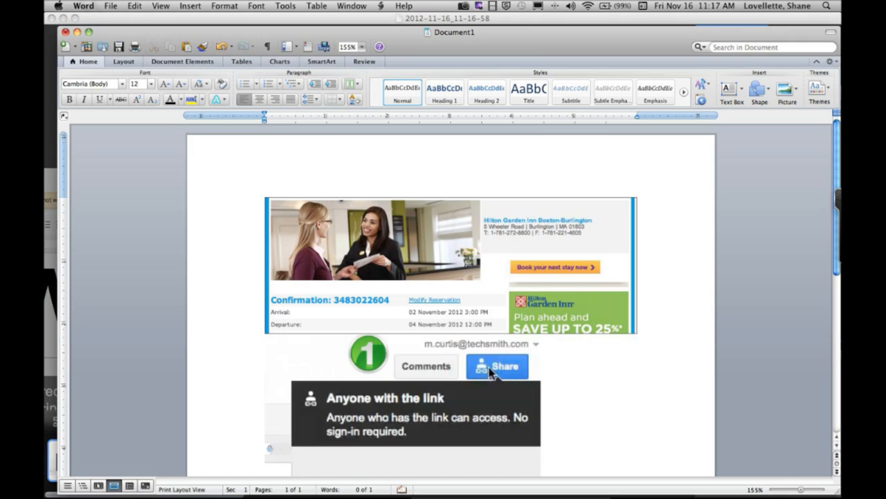
{"action": "left_click", "coordinate": [517, 268]}
{"action": "key", "text": "BackSpace"}
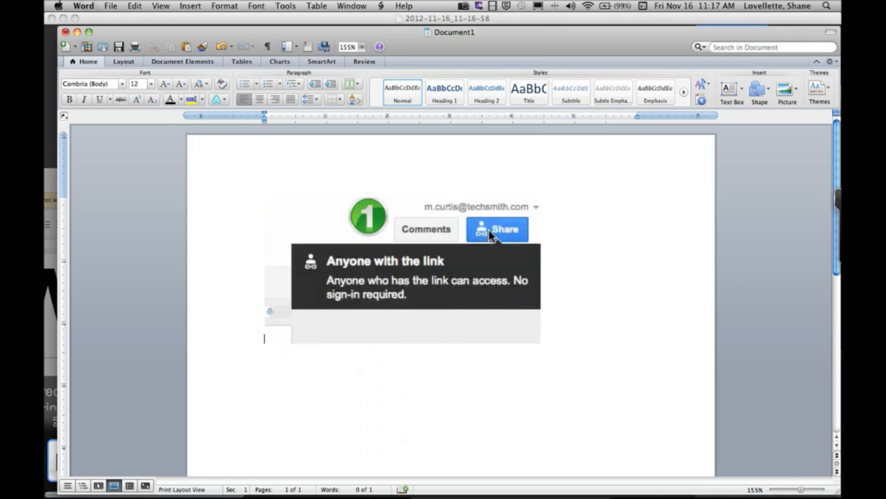
- Return to Snagit, reopen the recorded video and capture the Sharing settings frame at 00:00:19
{"action": "key", "text": "super+Tab"}
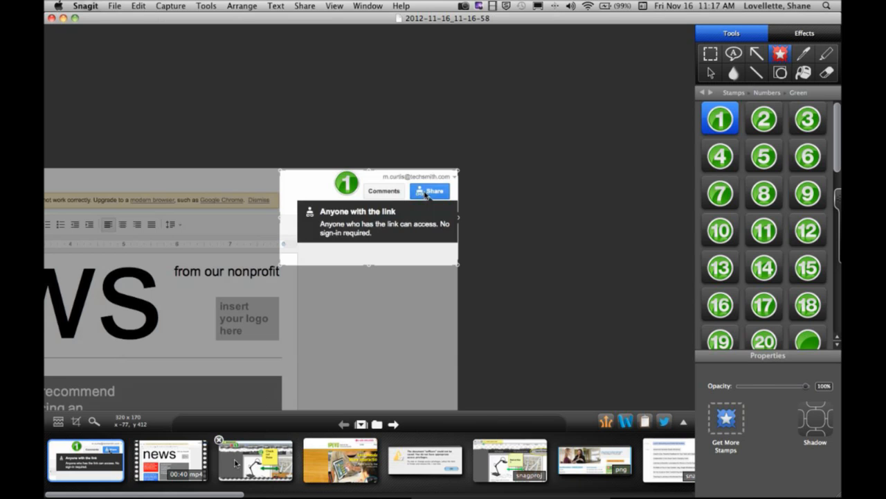
{"action": "left_click", "coordinate": [156, 471]}
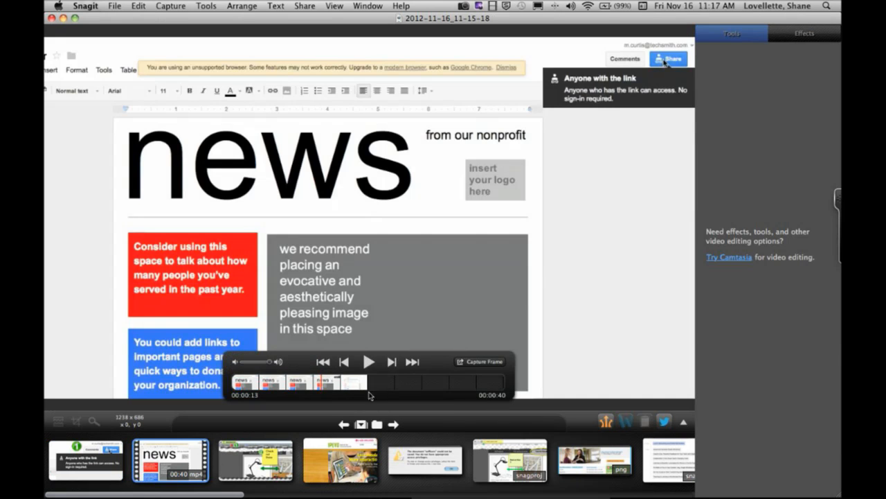
{"action": "left_click", "coordinate": [341, 388]}
{"action": "left_click_drag", "start_coordinate": [345, 388], "coordinate": [367, 389]}
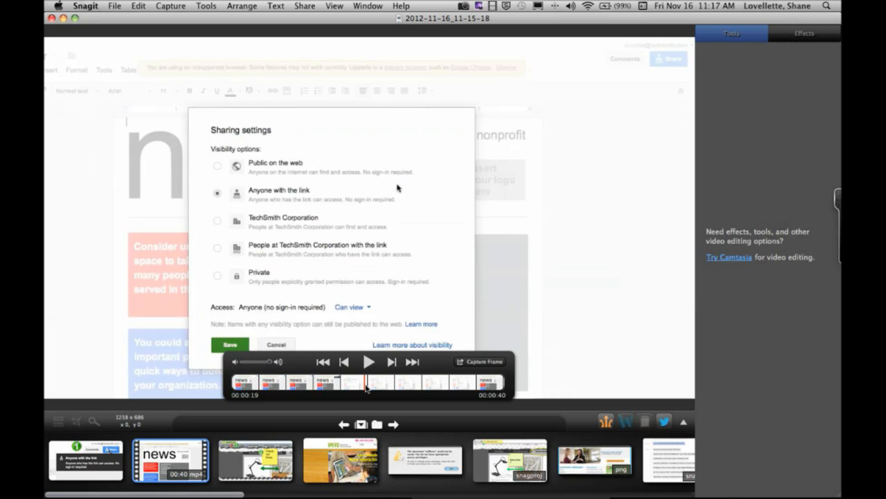
{"action": "left_click", "coordinate": [472, 361]}
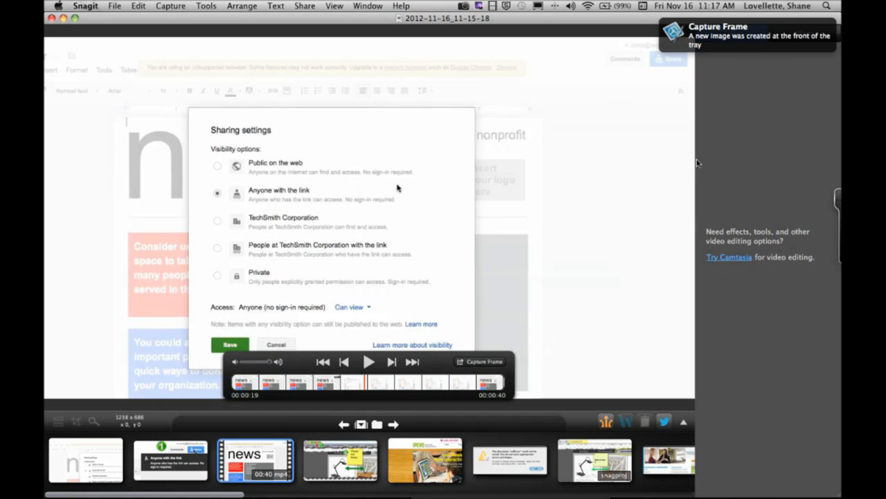
- Open the new frame and add a blue arrow callout pointing right at the Anyone with the link option
{"action": "left_click", "coordinate": [89, 477]}
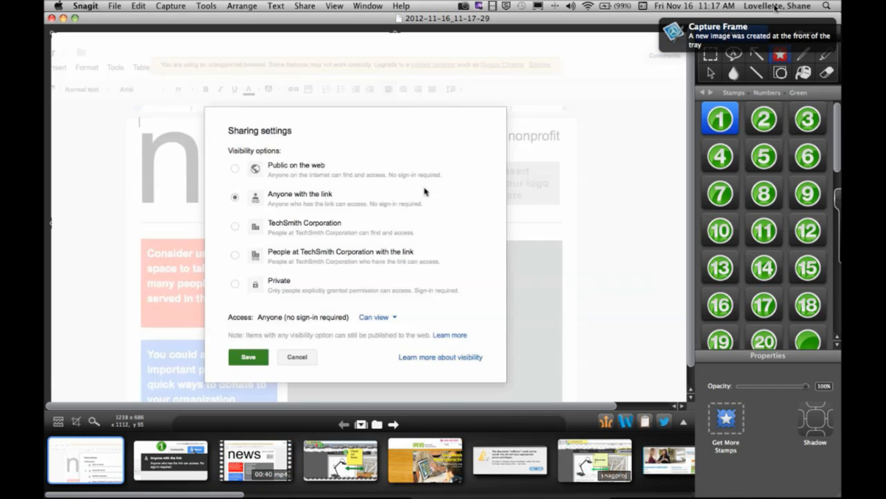
{"action": "left_click", "coordinate": [758, 57]}
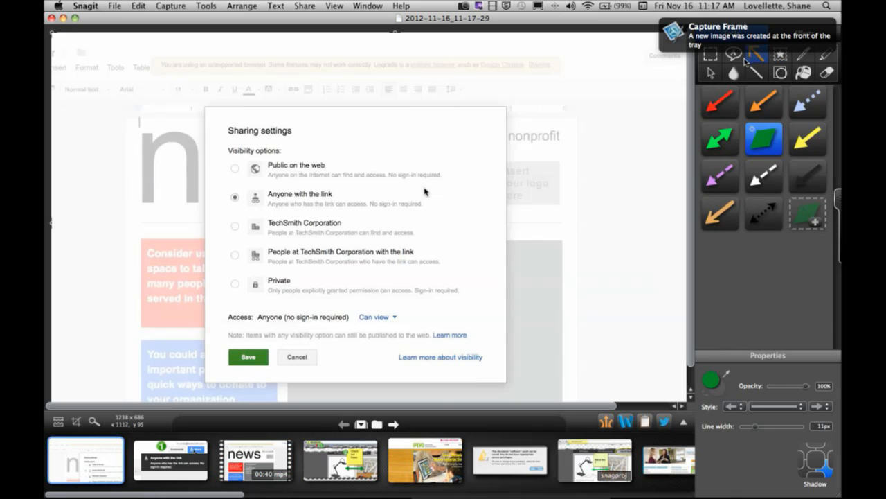
{"action": "left_click", "coordinate": [734, 55]}
{"action": "left_click", "coordinate": [720, 176]}
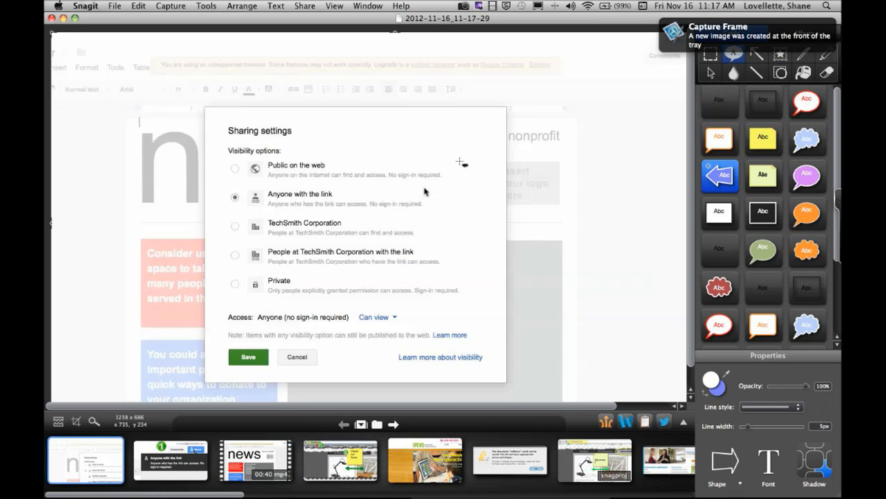
{"action": "left_click_drag", "start_coordinate": [426, 182], "coordinate": [509, 229]}
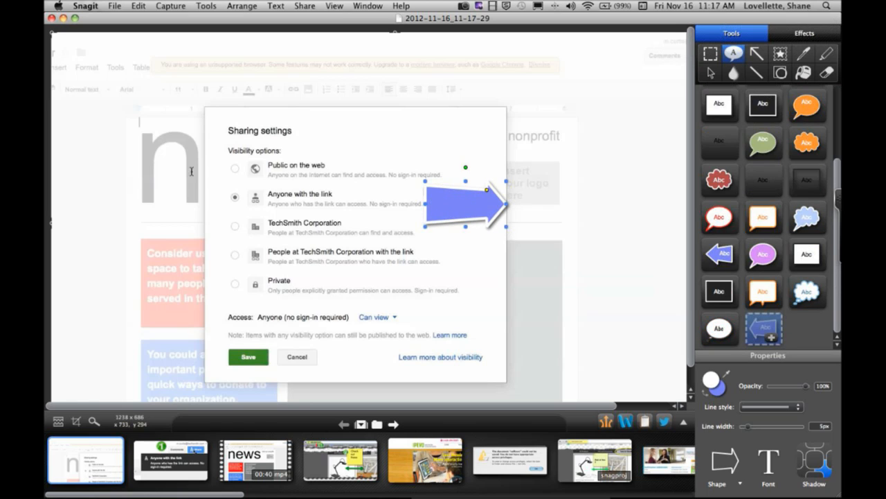
{"action": "left_click_drag", "start_coordinate": [452, 215], "coordinate": [161, 205]}
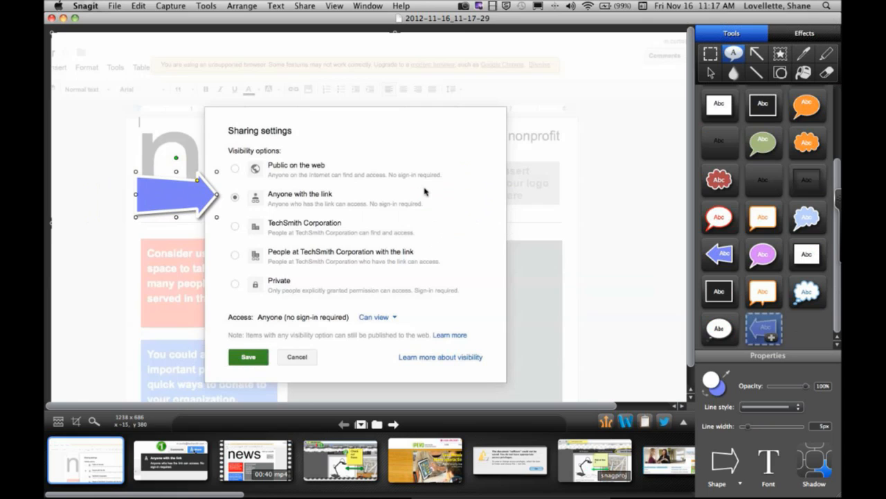
- Crop the frame to about 708 x 549 around the Sharing settings dialog and the arrow callout
{"action": "left_click_drag", "start_coordinate": [106, 228], "coordinate": [138, 228]}
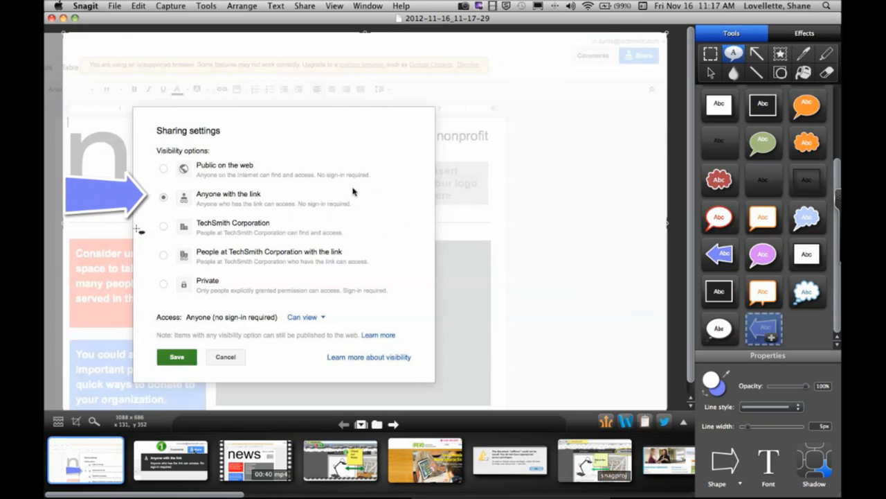
{"action": "left_click_drag", "start_coordinate": [366, 32], "coordinate": [356, 93]}
{"action": "left_click_drag", "start_coordinate": [673, 218], "coordinate": [463, 229]}
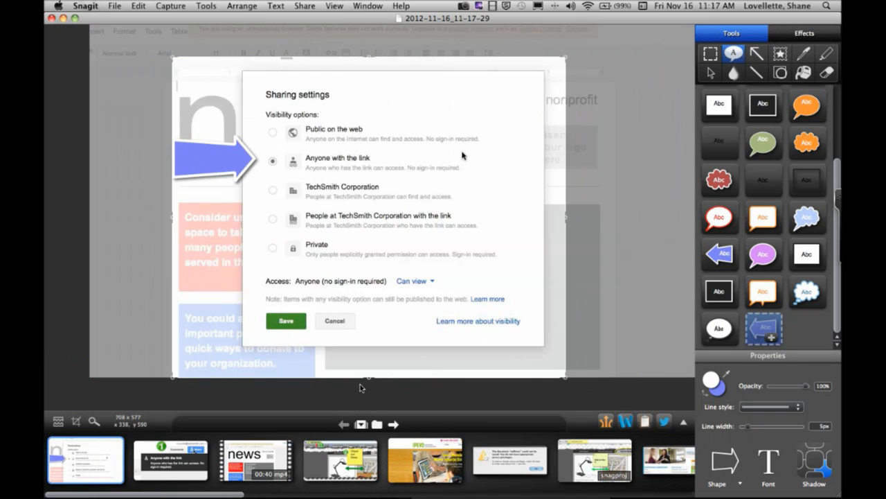
{"action": "left_click_drag", "start_coordinate": [367, 380], "coordinate": [367, 362]}
- Label the arrow callout "External" and share the annotated frame to the Word document below the first picture
{"action": "left_click", "coordinate": [210, 169]}
{"action": "type", "text": "External"}
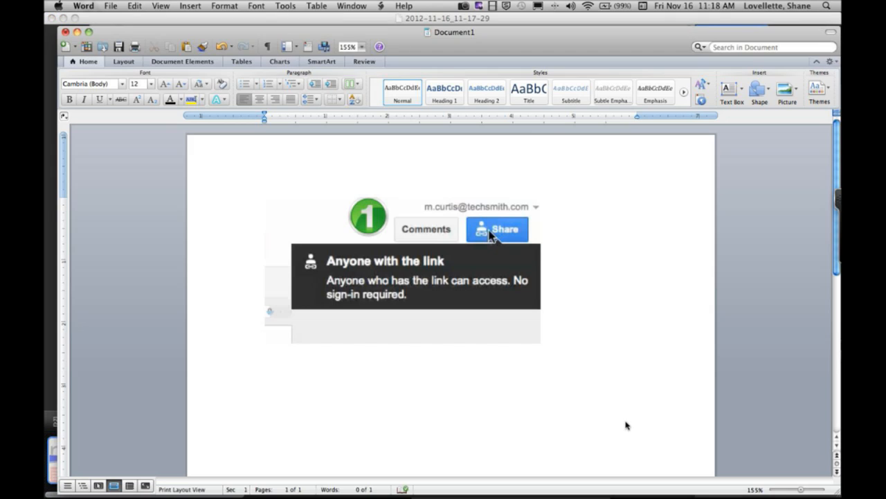
{"action": "key", "text": "super+v"}
{"action": "scroll", "coordinate": [559, 333], "scroll_direction": "down", "scroll_amount": 3}
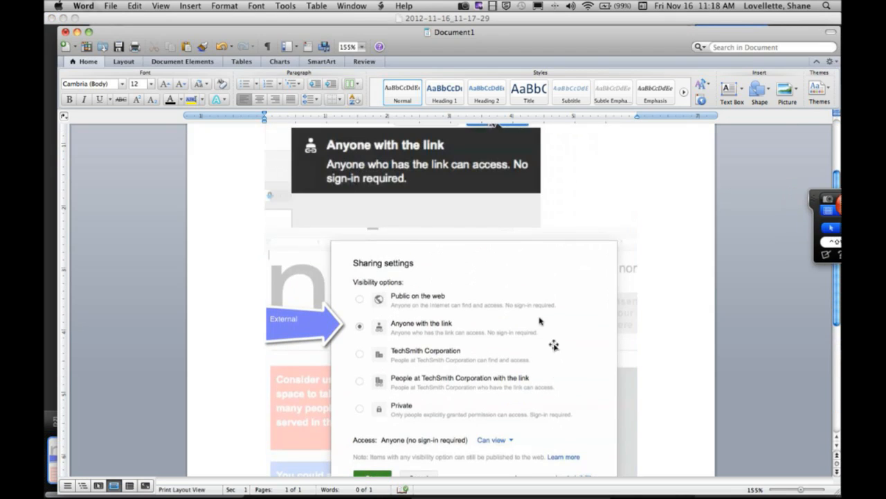
- Back in Snagit, lengthen the External arrow callout, set its line width to 2 px and fill to red, and move it slightly lower
{"action": "mouse_move", "coordinate": [327, 485]}
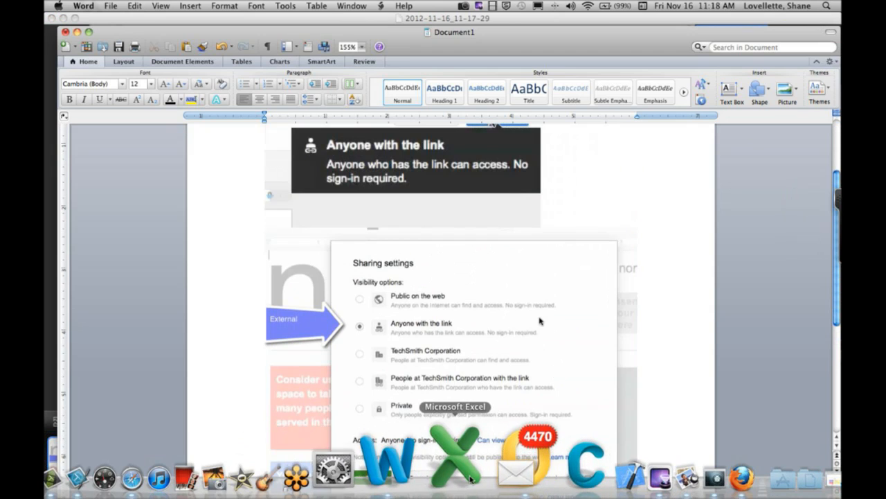
{"action": "left_click", "coordinate": [61, 467]}
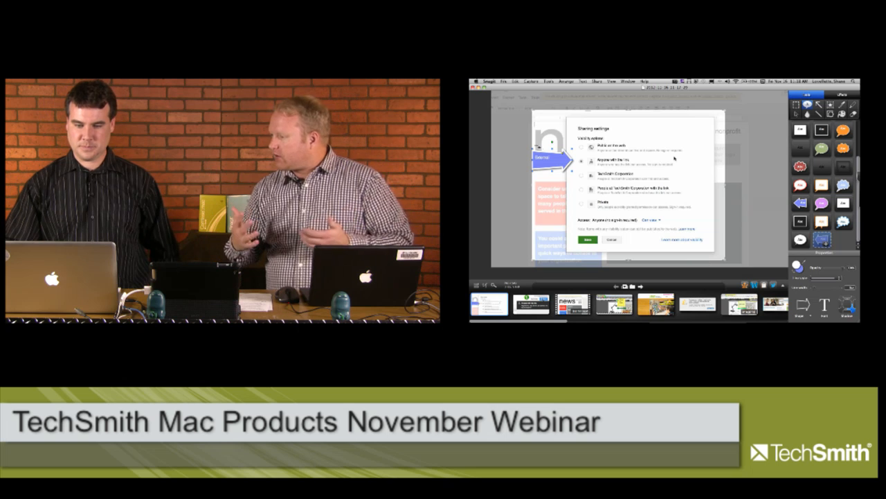
{"action": "left_click_drag", "start_coordinate": [573, 173], "coordinate": [587, 172]}
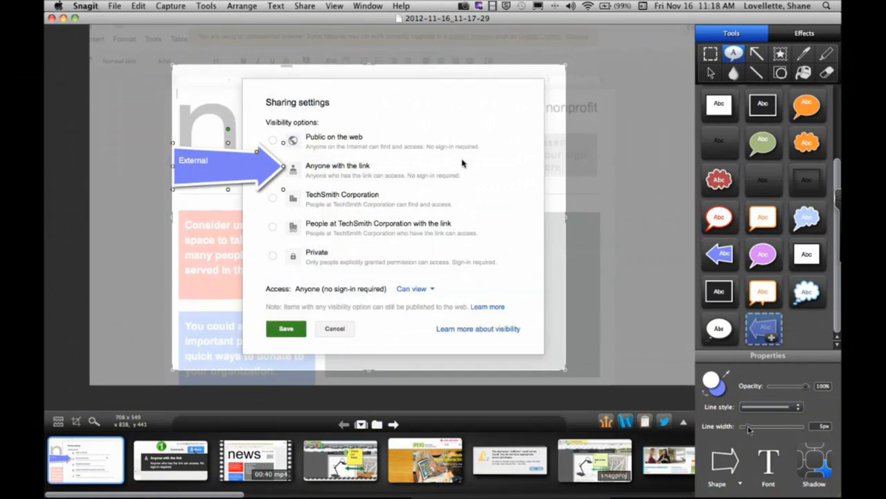
{"action": "left_click_drag", "start_coordinate": [748, 429], "coordinate": [745, 428]}
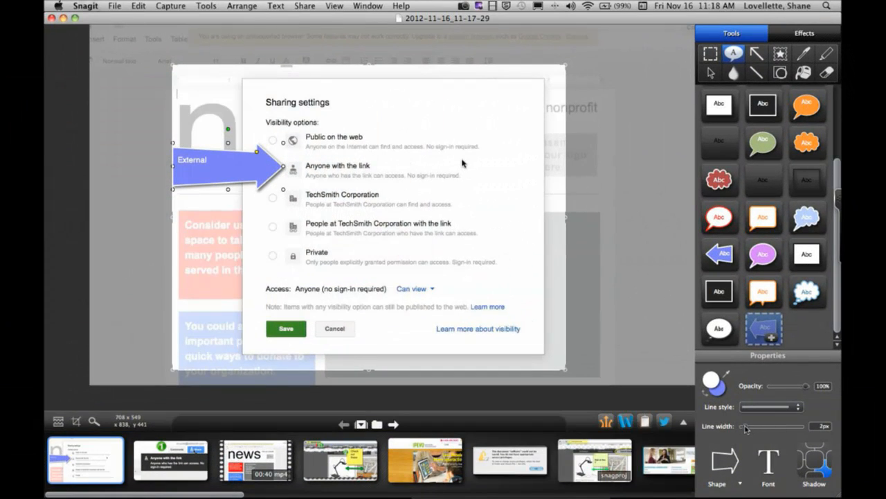
{"action": "left_click", "coordinate": [723, 397]}
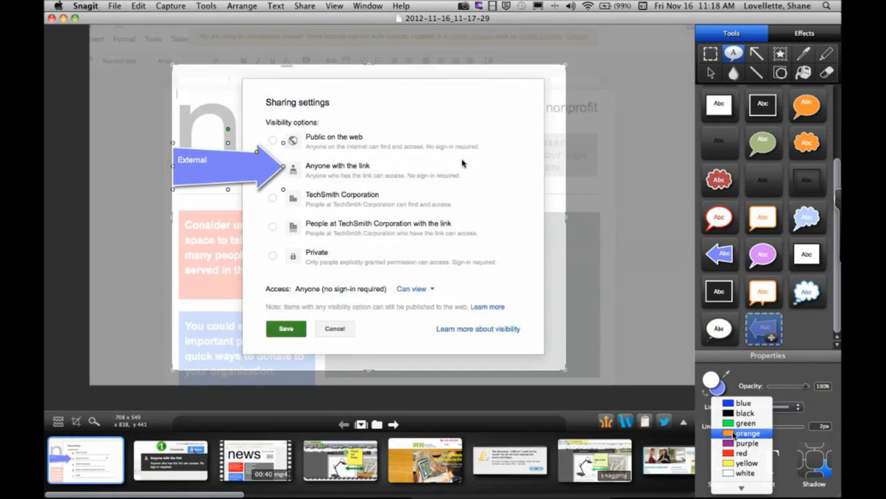
{"action": "left_click", "coordinate": [738, 454]}
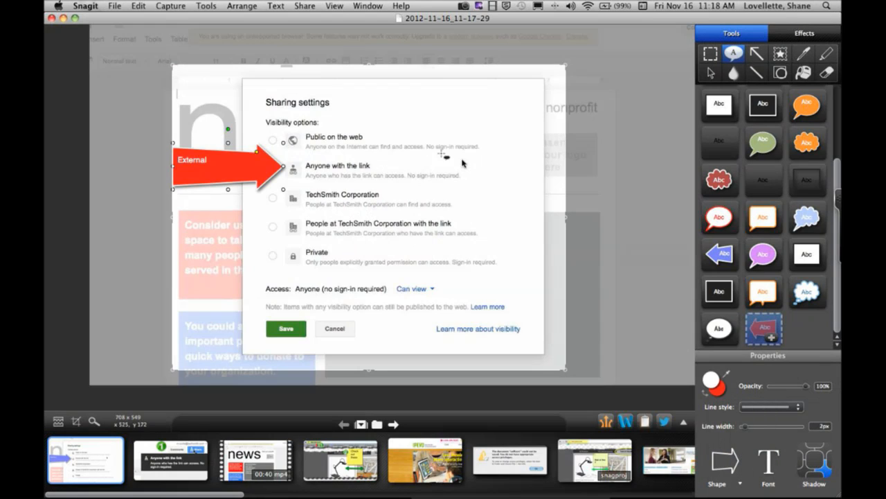
{"action": "left_click_drag", "start_coordinate": [244, 164], "coordinate": [243, 173]}
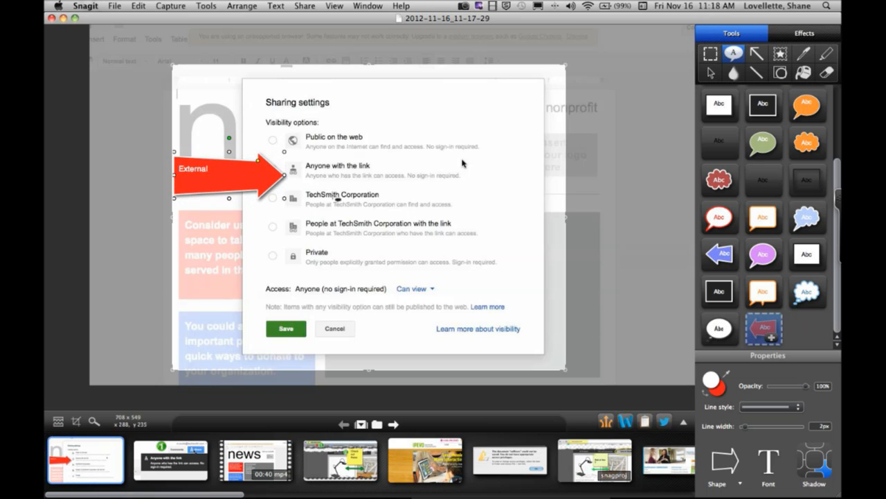
- Save the red arrow as a callout preset and place a yellow sticky note callout over the Private option
{"action": "left_click", "coordinate": [771, 338]}
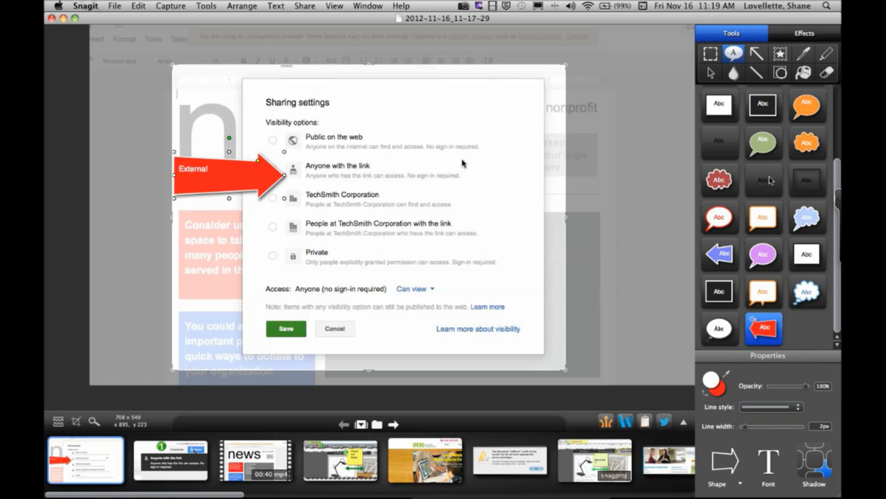
{"action": "scroll", "coordinate": [770, 177], "scroll_direction": "up", "scroll_amount": 3}
{"action": "left_click_drag", "start_coordinate": [760, 104], "coordinate": [303, 260]}
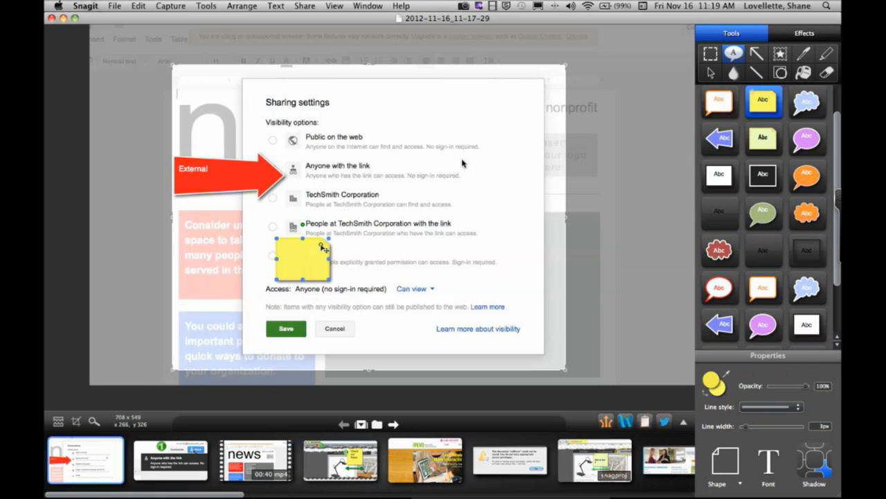
{"action": "left_click", "coordinate": [330, 237]}
{"action": "left_click_drag", "start_coordinate": [330, 243], "coordinate": [441, 221]}
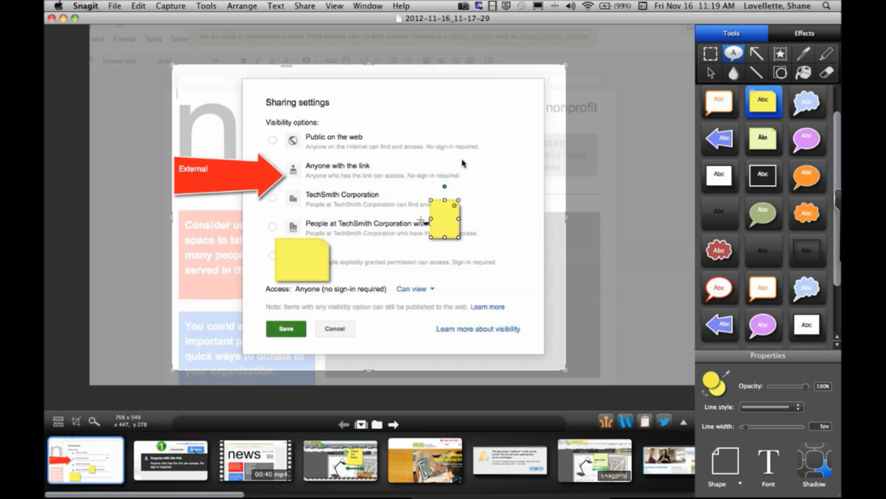
{"action": "key", "text": "Delete"}
- Enlarge the yellow sticky note to about twice its width and height and move it beside the Public on the web and Anyone with the link options
{"action": "left_click", "coordinate": [284, 265]}
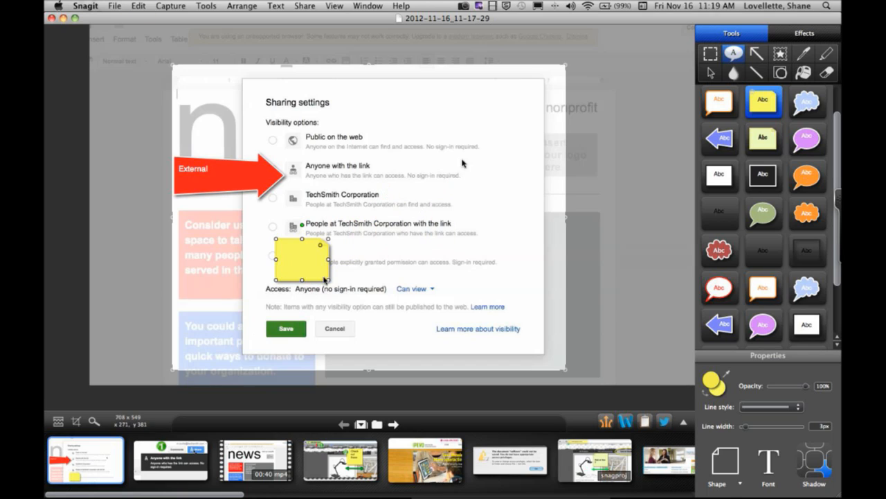
{"action": "left_click_drag", "start_coordinate": [330, 282], "coordinate": [385, 319]}
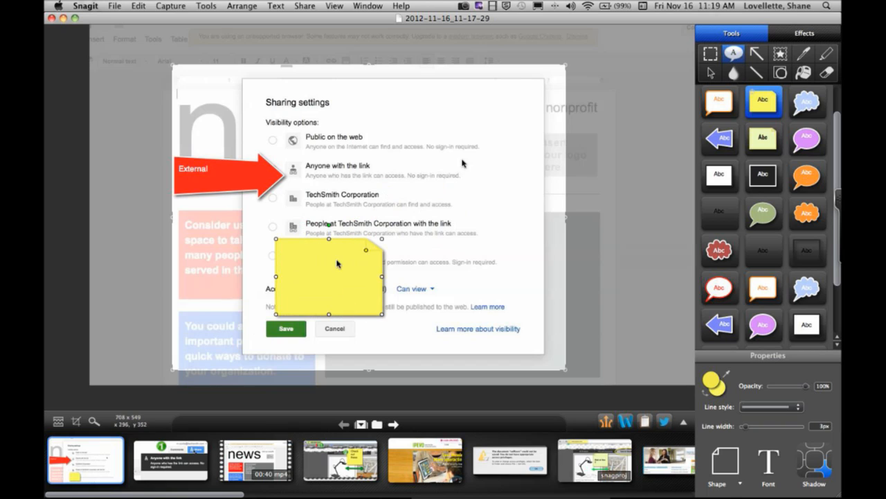
{"action": "left_click_drag", "start_coordinate": [338, 264], "coordinate": [438, 137]}
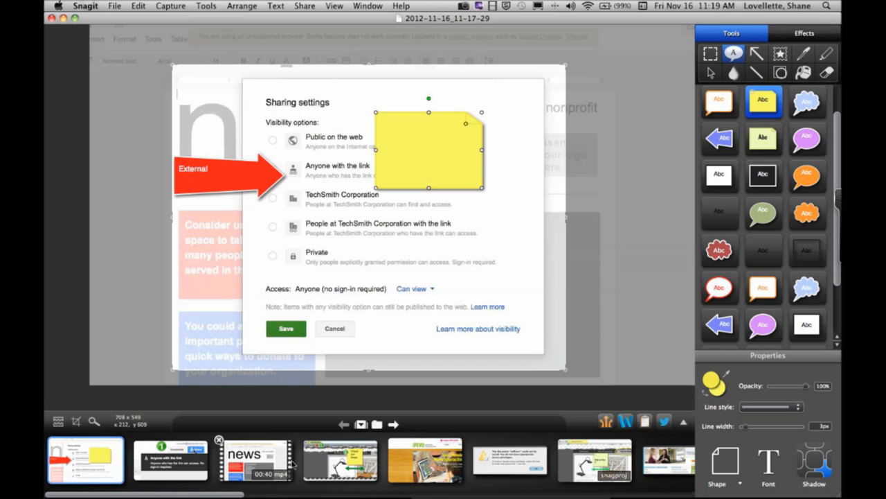
- Add the Share button tooltip capture from the tray to the frame, and remove its image apart from the green 1 stamp
{"action": "left_click", "coordinate": [175, 461]}
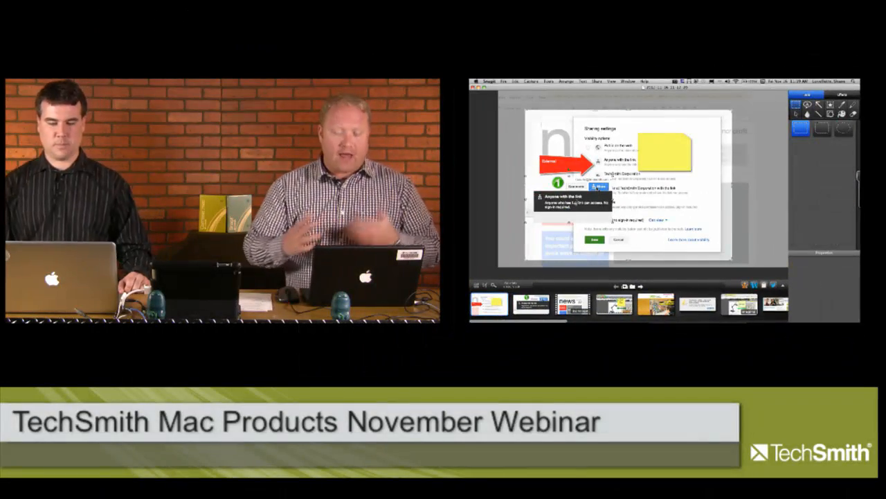
{"action": "left_click_drag", "start_coordinate": [571, 200], "coordinate": [577, 222]}
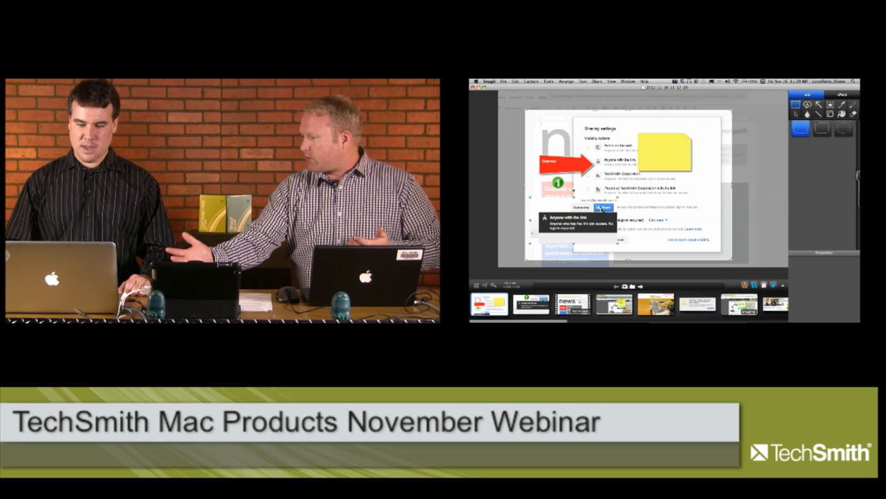
{"action": "key", "text": "Delete"}
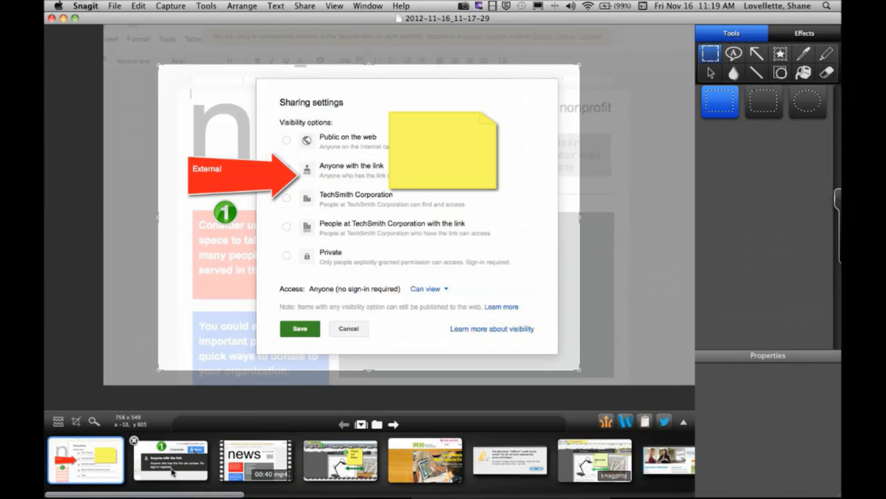
- Add the Share button tooltip capture and the "sofficerc" warning capture from the tray side by side across the lower part of the frame
{"action": "left_click_drag", "start_coordinate": [171, 472], "coordinate": [227, 338]}
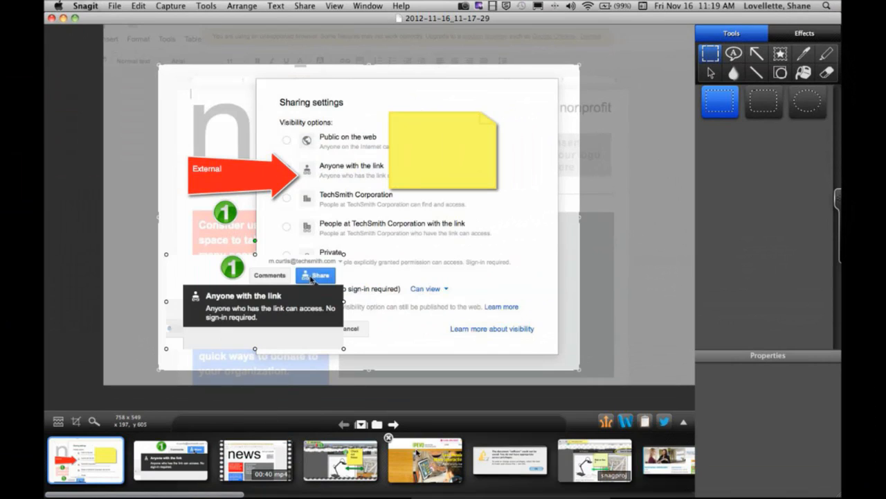
{"action": "left_click_drag", "start_coordinate": [504, 470], "coordinate": [436, 278]}
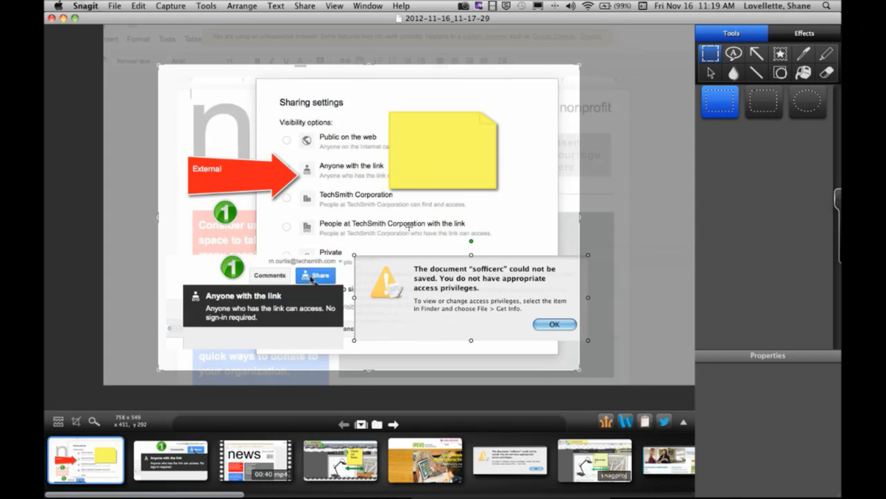
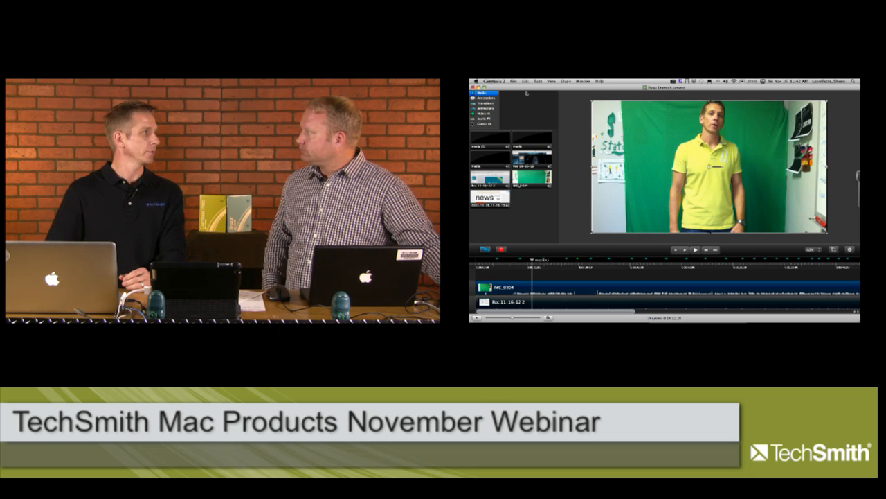
{"action": "left_click", "coordinate": [513, 82]}
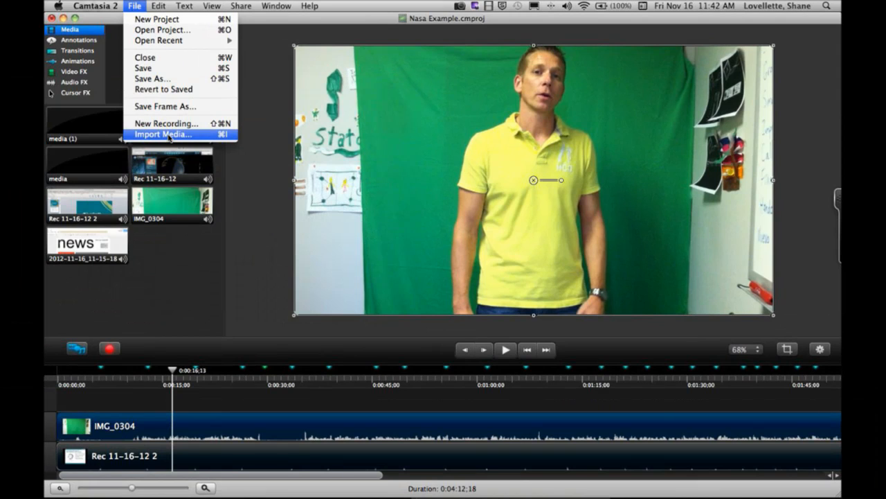
{"action": "left_click", "coordinate": [164, 283]}
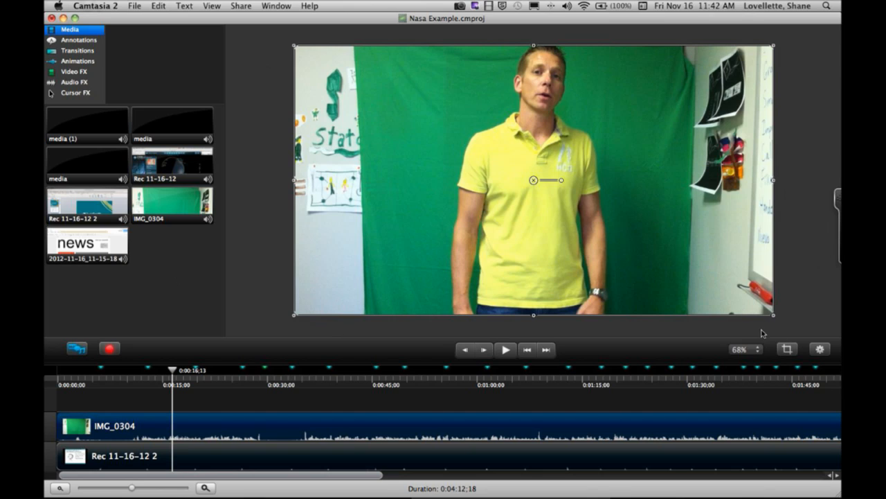
- Crop both sides of the IMG_0304 clip so that only the presenter and the green backdrop around him remain
{"action": "left_click", "coordinate": [786, 350]}
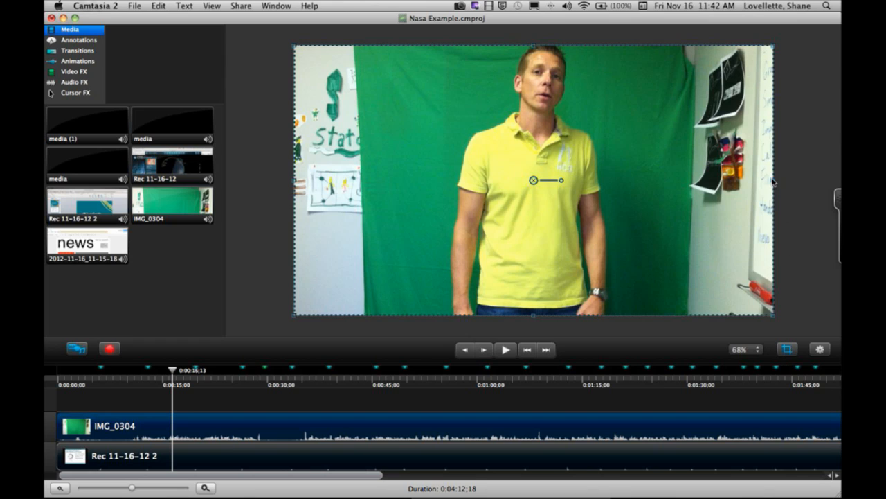
{"action": "left_click_drag", "start_coordinate": [773, 184], "coordinate": [649, 185]}
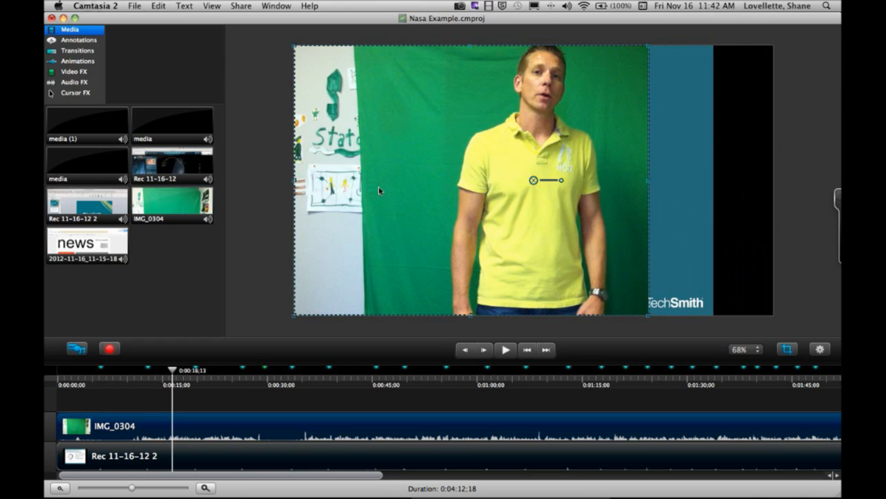
{"action": "left_click_drag", "start_coordinate": [295, 185], "coordinate": [378, 185]}
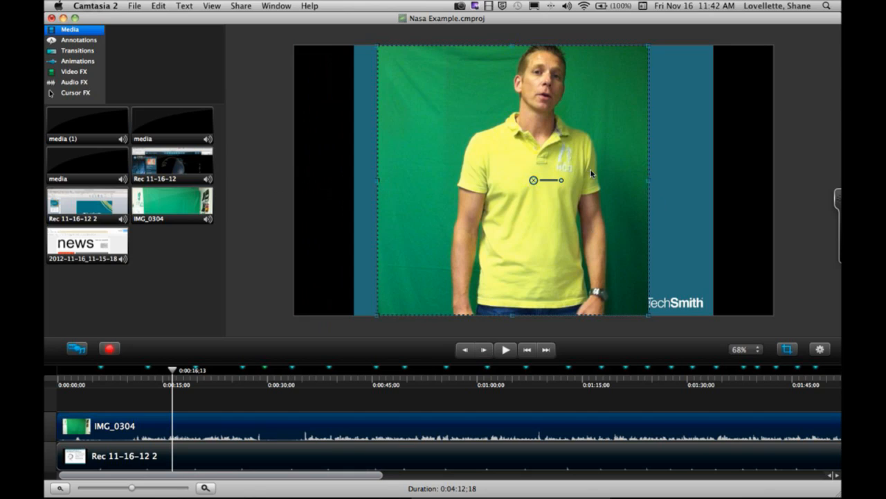
{"action": "left_click", "coordinate": [789, 350]}
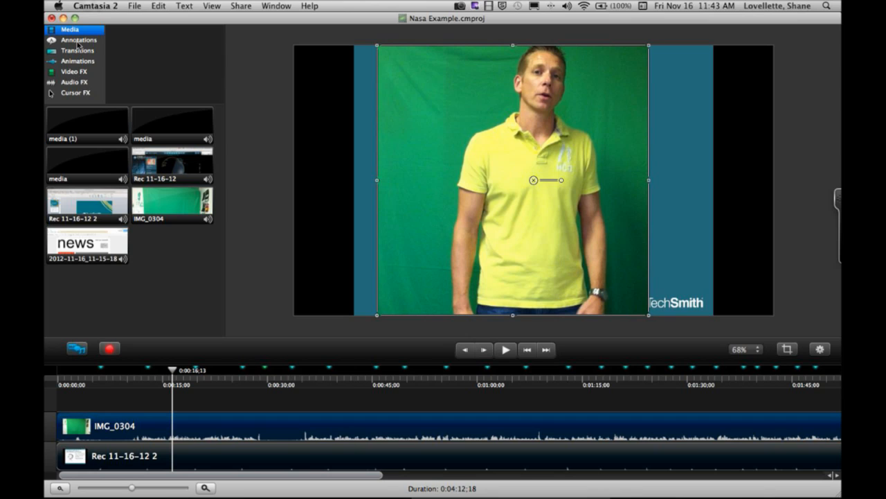
- Look through the available annotation callouts, arrows, shapes and blur and highlight effects, as well as the transitions and animations
{"action": "left_click", "coordinate": [80, 42]}
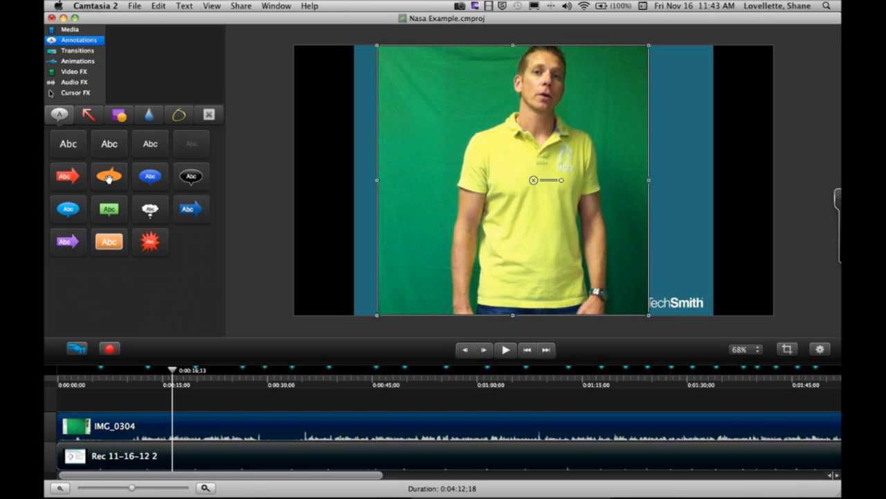
{"action": "left_click", "coordinate": [89, 118]}
{"action": "left_click", "coordinate": [122, 121]}
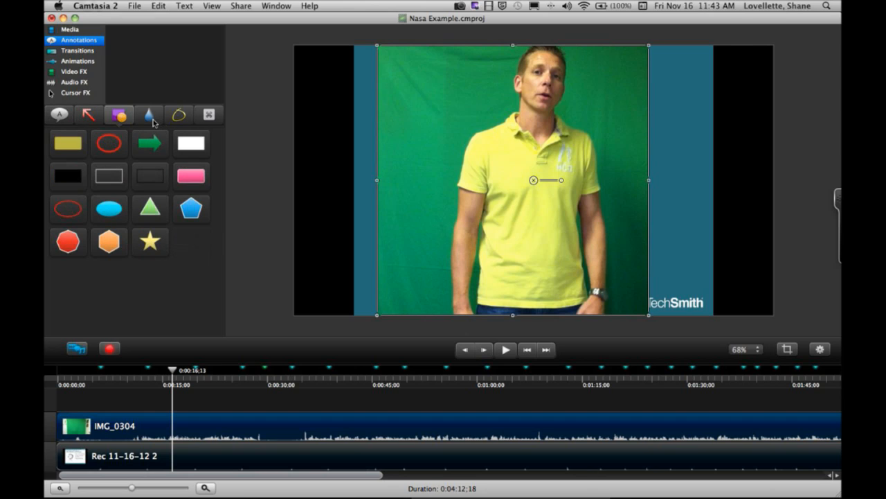
{"action": "left_click", "coordinate": [151, 118]}
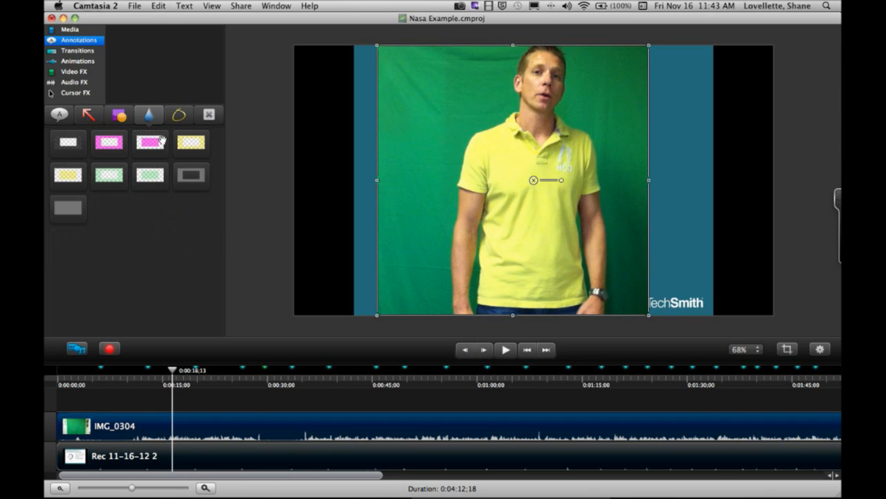
{"action": "left_click", "coordinate": [75, 54]}
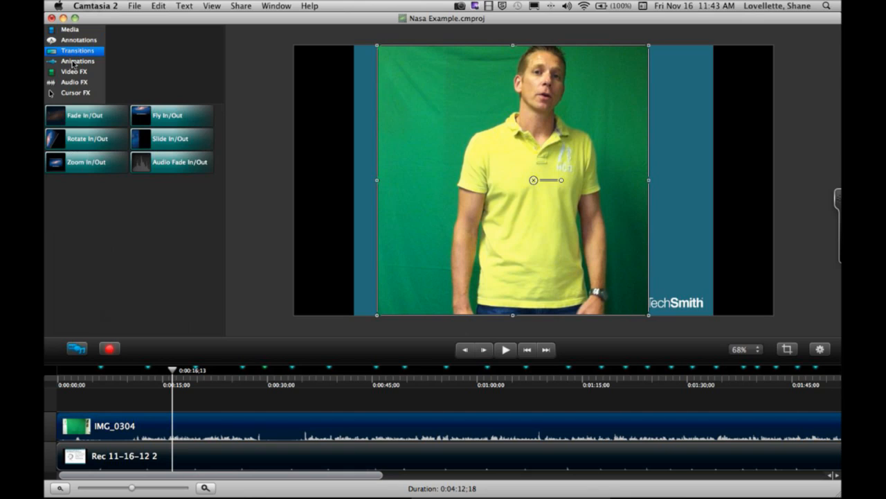
{"action": "left_click", "coordinate": [73, 62]}
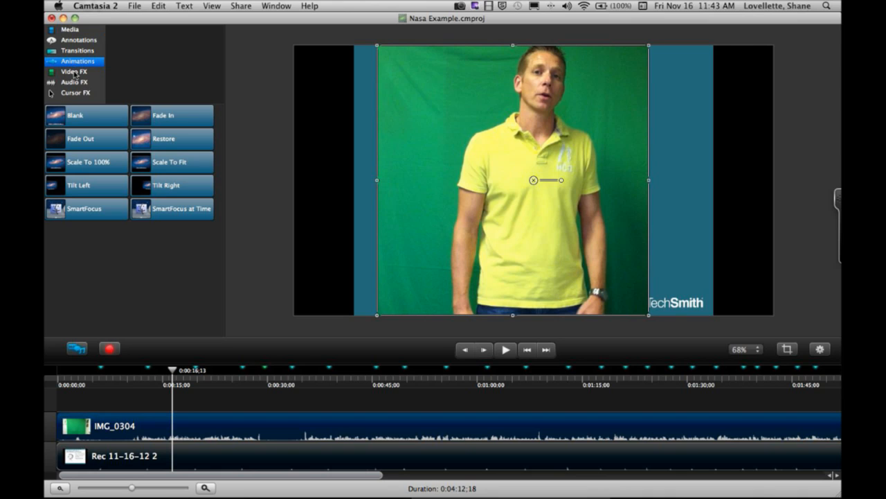
- Apply the Remove a Color video effect to the IMG_0304 clip and show the clip's properties
{"action": "left_click", "coordinate": [76, 72]}
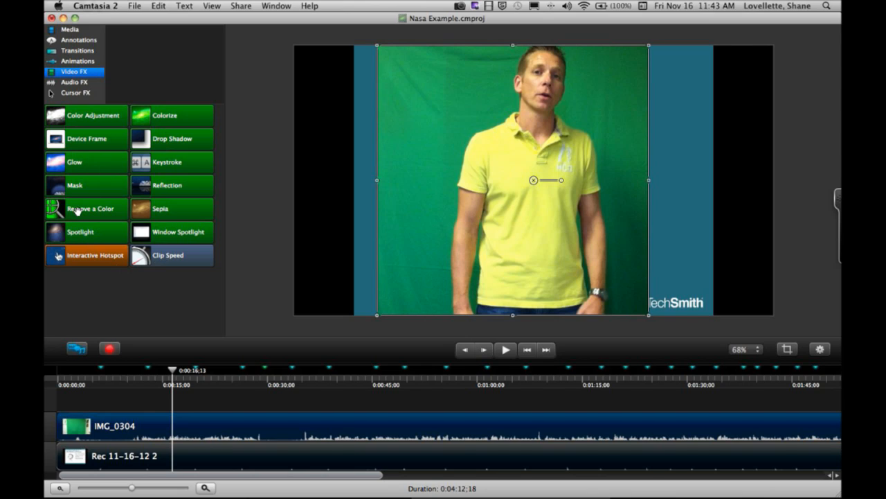
{"action": "mouse_move", "coordinate": [77, 211]}
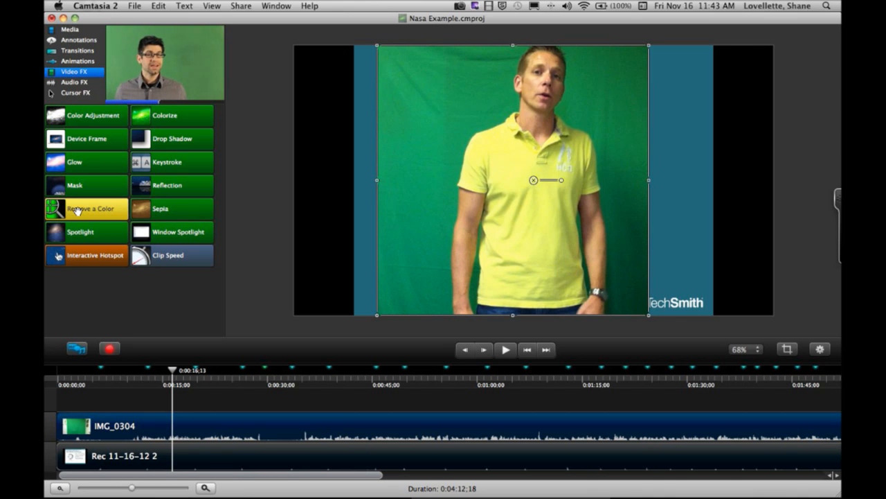
{"action": "left_click_drag", "start_coordinate": [78, 211], "coordinate": [135, 425]}
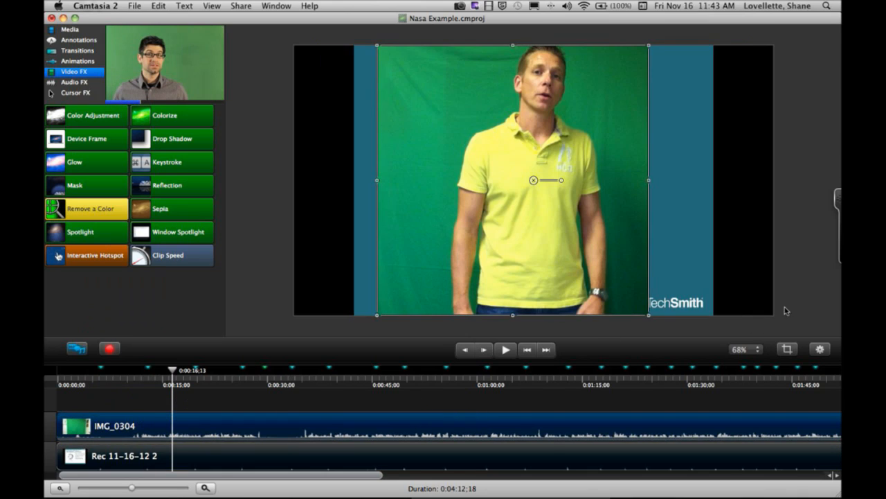
{"action": "left_click", "coordinate": [821, 350]}
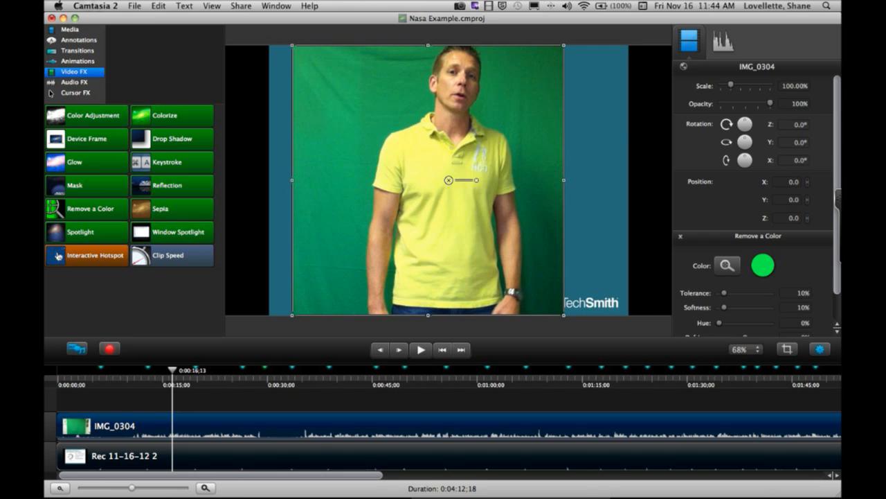
- Fit the full length of the IMG_0304 clip in the timeline and reveal the effect bar attached beneath it
{"action": "key", "text": "super+minus"}
{"action": "key", "text": "super+minus"}
{"action": "key", "text": "super+minus"}
{"action": "key", "text": "super+minus"}
{"action": "key", "text": "super+minus"}
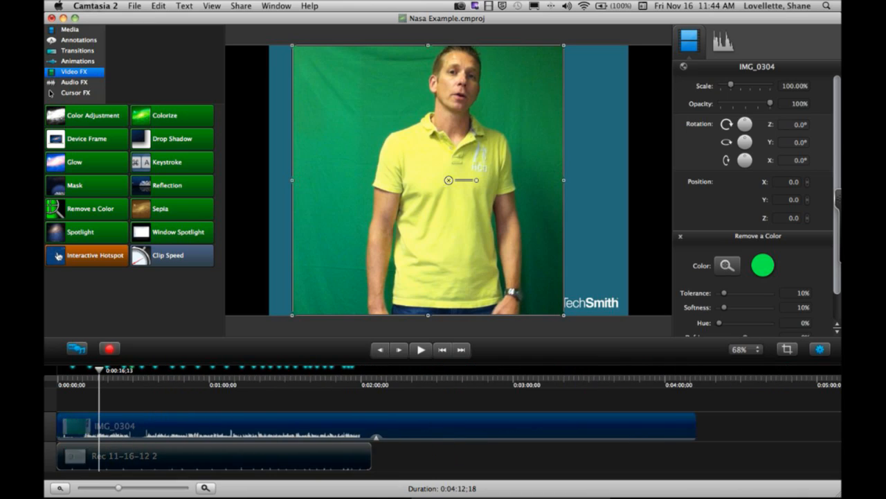
{"action": "key", "text": "super+plus"}
{"action": "key", "text": "super+plus"}
{"action": "key", "text": "super+plus"}
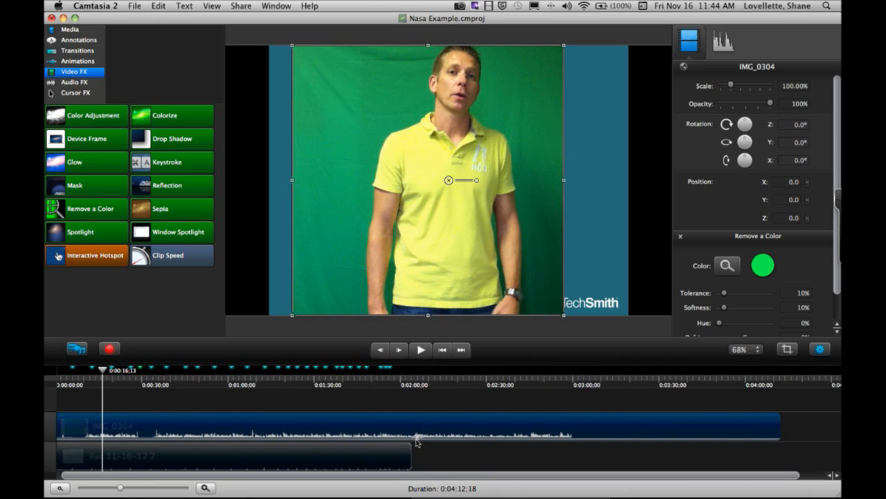
{"action": "left_click", "coordinate": [418, 438]}
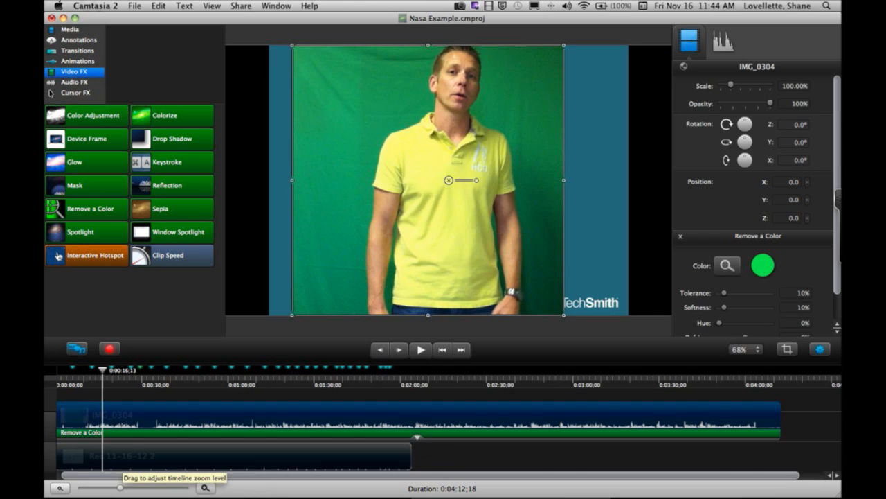
{"action": "mouse_move", "coordinate": [119, 487]}
{"action": "left_mouse_down"}
{"action": "mouse_move", "coordinate": [129, 487]}
{"action": "mouse_move", "coordinate": [119, 487]}
{"action": "left_mouse_up"}
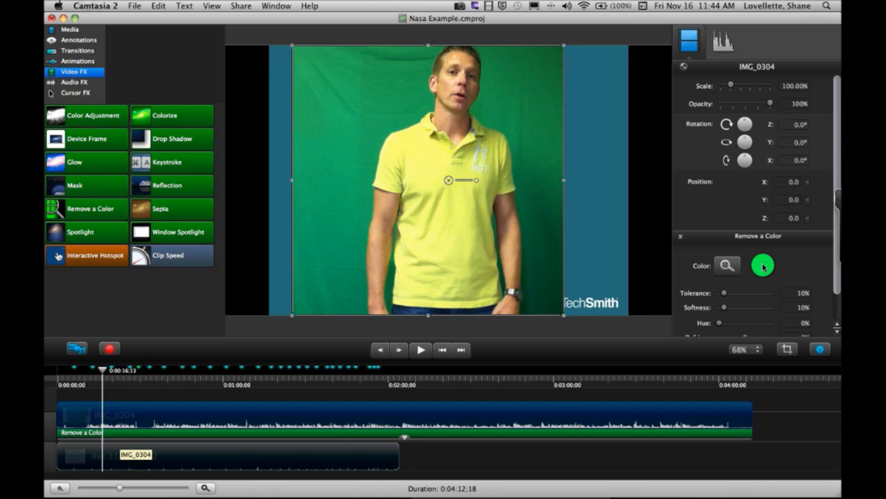
- Sample the green backdrop as the color to remove, and set Tolerance to 31%, Softness to 20%, Hue to 9% and Defringe to -2%
{"action": "left_click", "coordinate": [727, 267]}
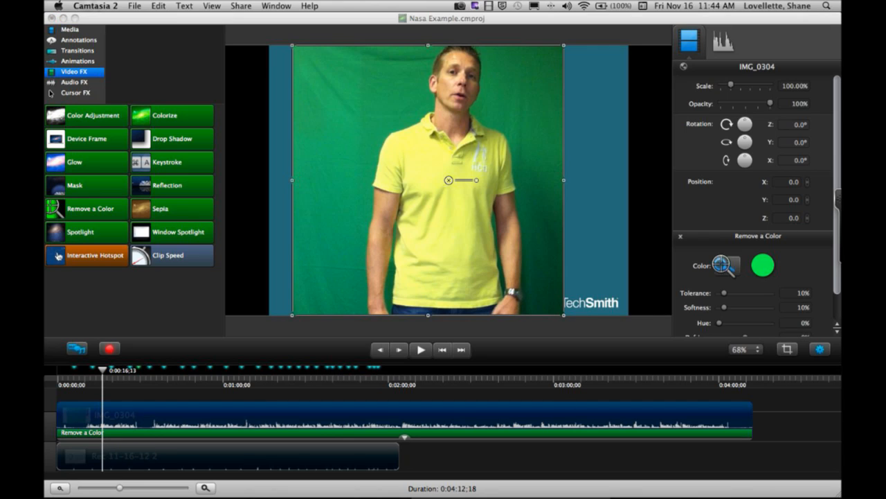
{"action": "left_click", "coordinate": [350, 109]}
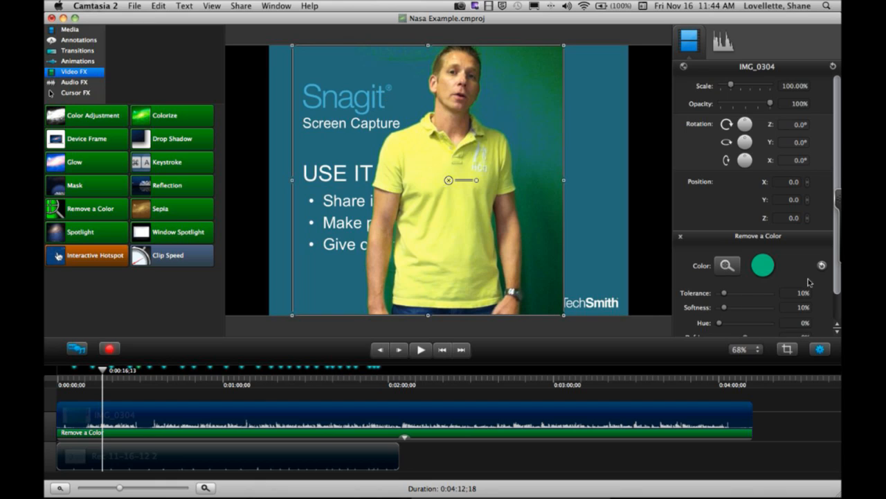
{"action": "scroll", "coordinate": [779, 274], "scroll_direction": "down", "scroll_amount": 3}
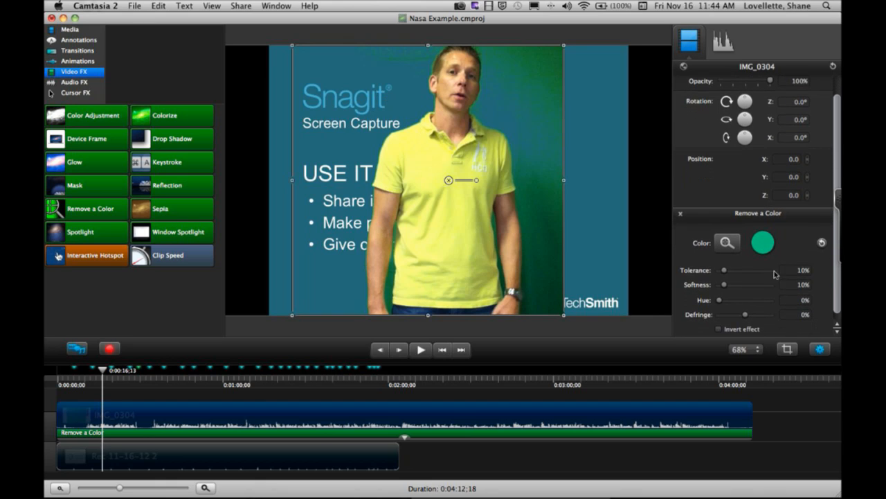
{"action": "left_click_drag", "start_coordinate": [724, 273], "coordinate": [732, 290]}
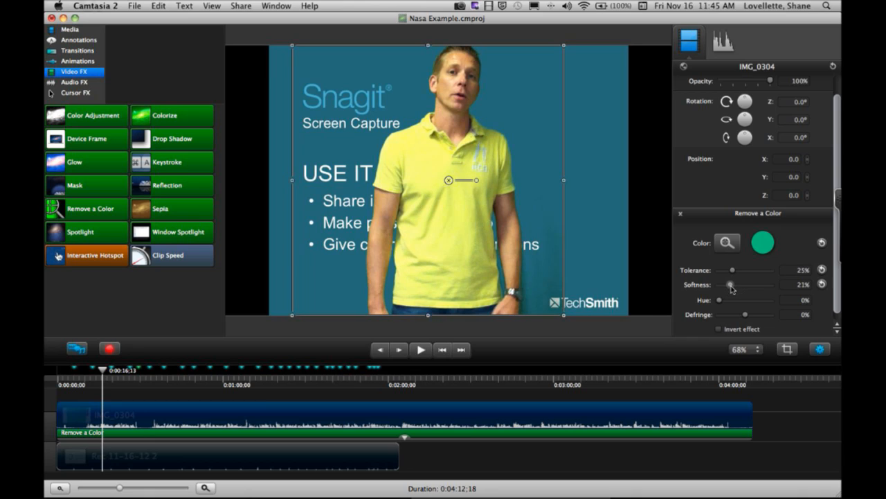
{"action": "left_click_drag", "start_coordinate": [733, 275], "coordinate": [736, 274]}
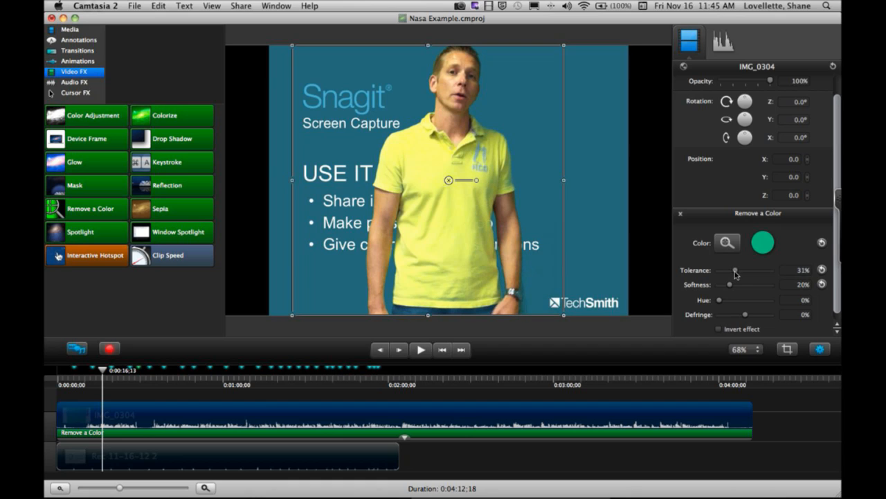
{"action": "left_click_drag", "start_coordinate": [720, 301], "coordinate": [747, 317]}
- Shrink the presenter clip to about 60% of its size and move it to the canvas's lower-left corner, about X -436.9, Y -144.2
{"action": "left_click_drag", "start_coordinate": [565, 48], "coordinate": [483, 119]}
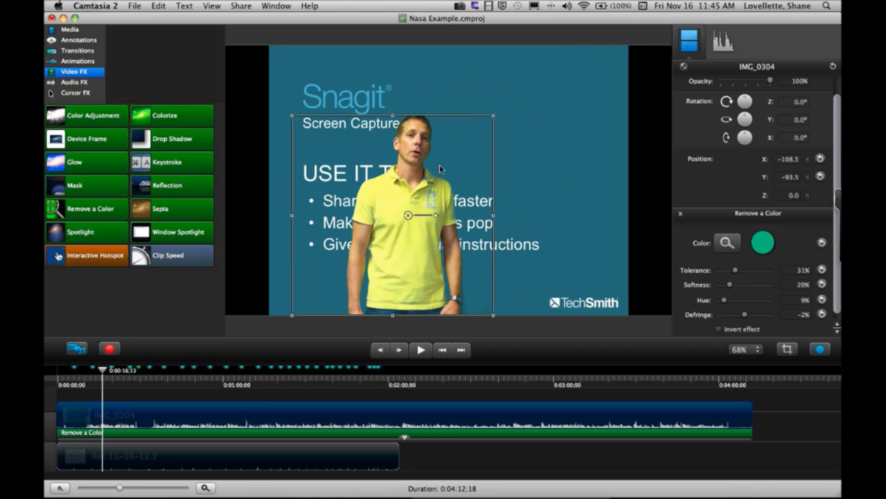
{"action": "left_click_drag", "start_coordinate": [494, 117], "coordinate": [455, 154]}
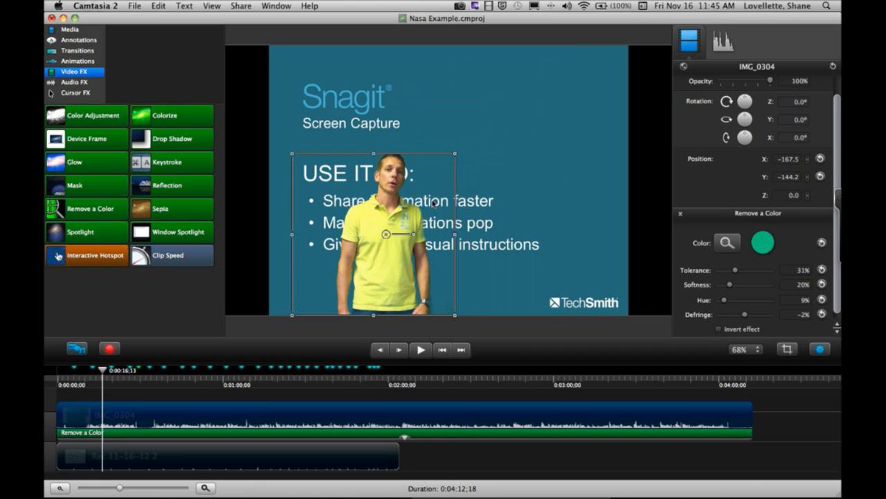
{"action": "left_click_drag", "start_coordinate": [380, 277], "coordinate": [277, 276]}
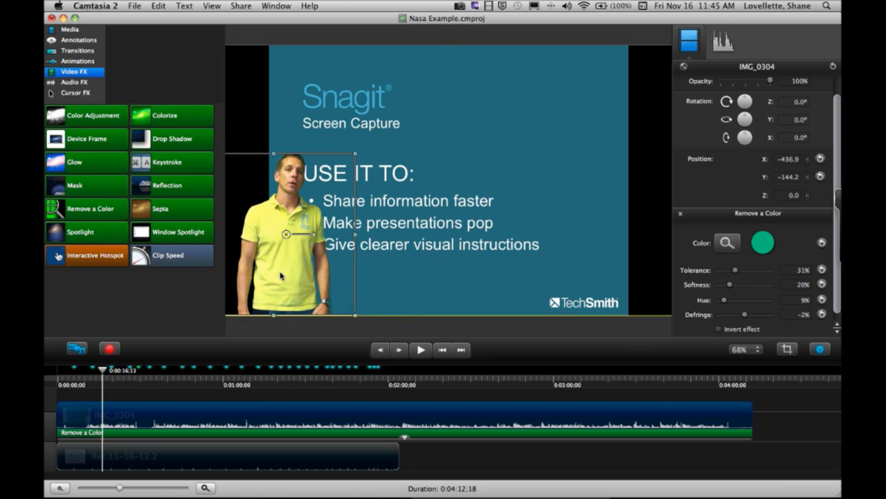
- Shift the Rec 11-16-12 2 slide recording horizontally to about X 104.4 so its text clears the presenter
{"action": "left_click", "coordinate": [580, 170]}
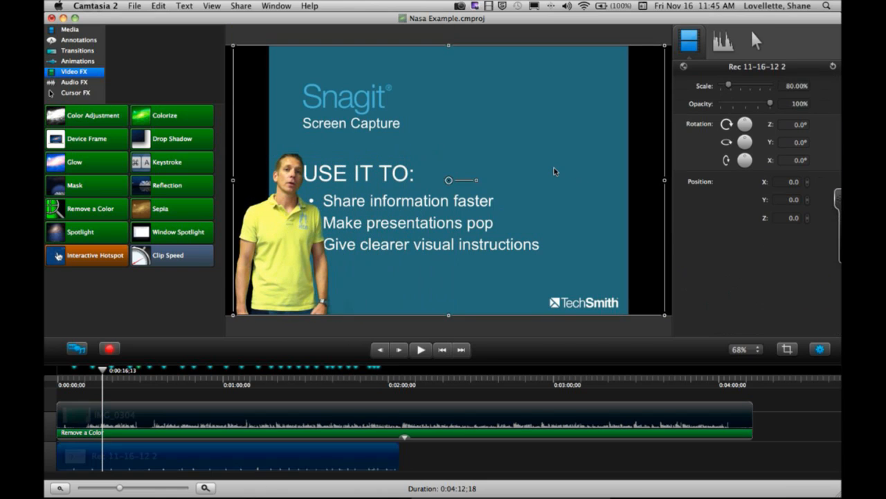
{"action": "left_click_drag", "start_coordinate": [551, 157], "coordinate": [592, 162]}
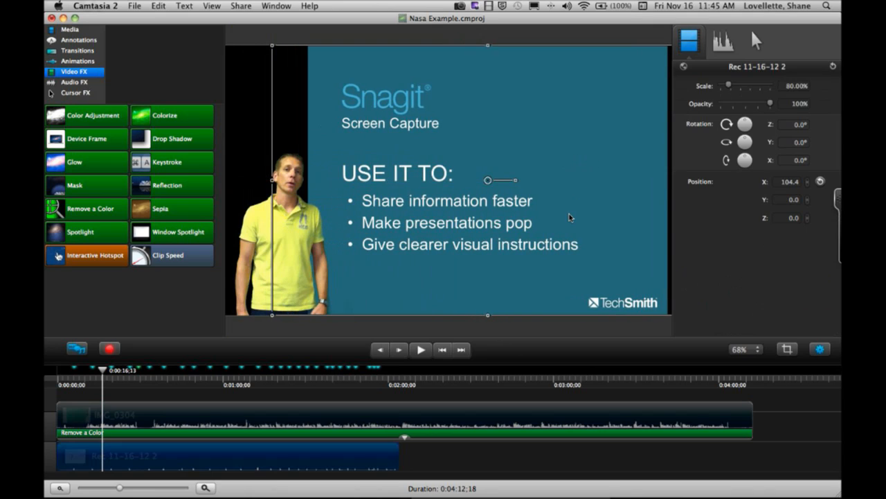
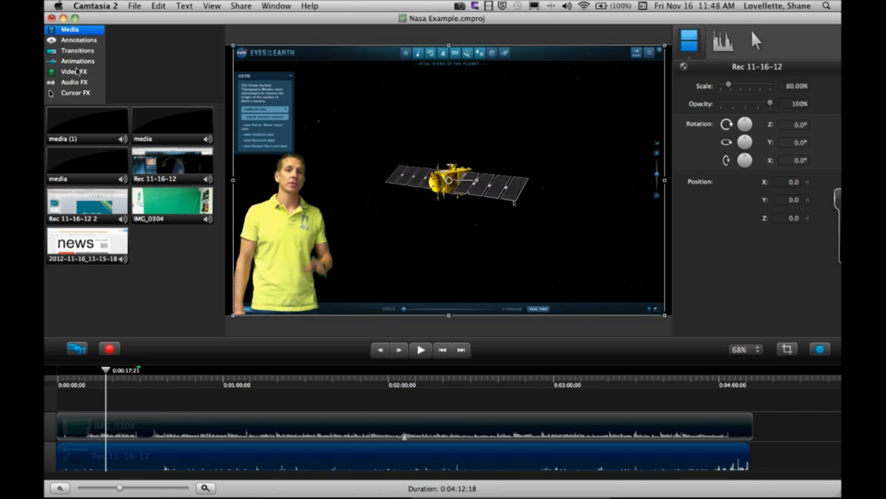
- Add the Clip Speed effect to the Rec 11-16-12 clip and speed it up to 276.0%, a duration of about 1:31
{"action": "left_click", "coordinate": [74, 72]}
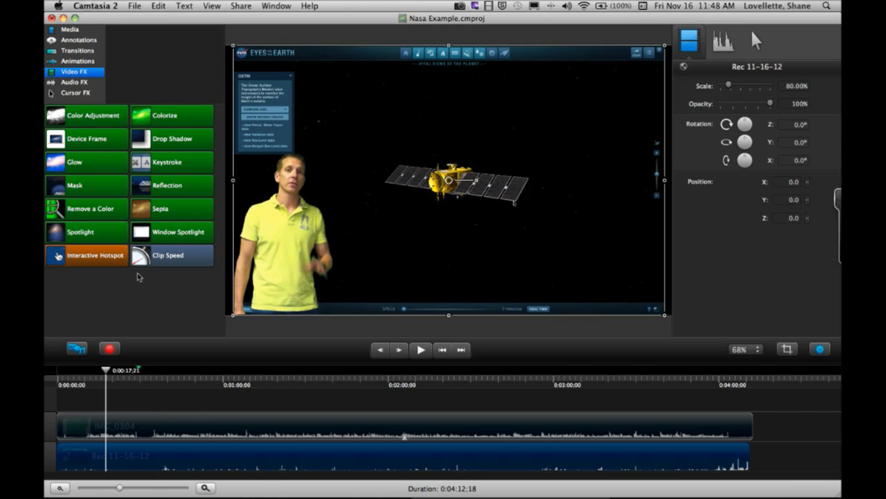
{"action": "left_click_drag", "start_coordinate": [160, 256], "coordinate": [190, 458]}
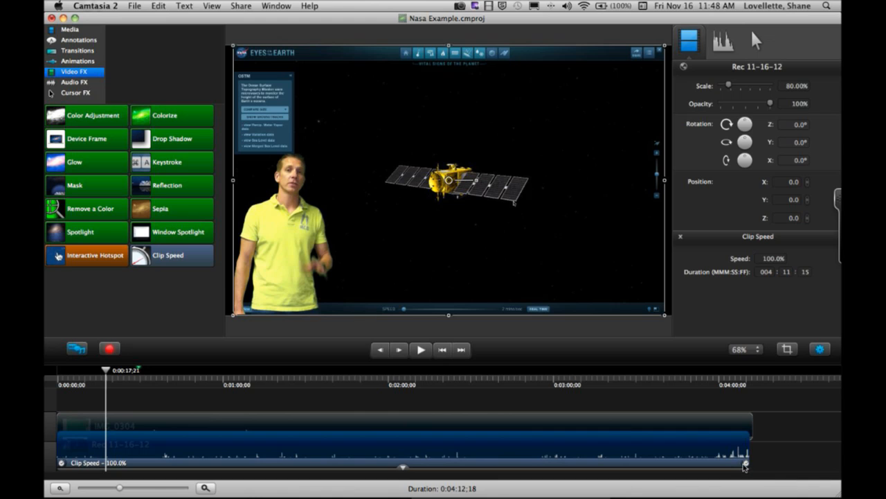
{"action": "left_click_drag", "start_coordinate": [746, 466], "coordinate": [583, 467]}
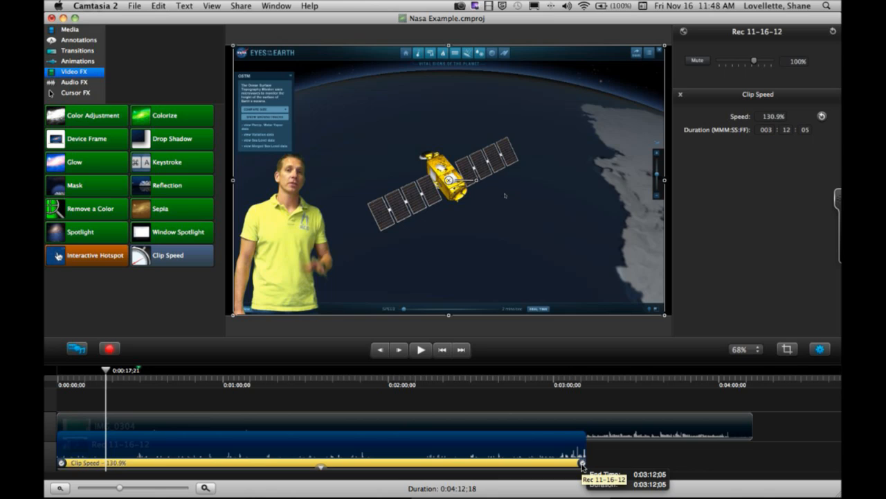
{"action": "left_click_drag", "start_coordinate": [582, 464], "coordinate": [541, 468]}
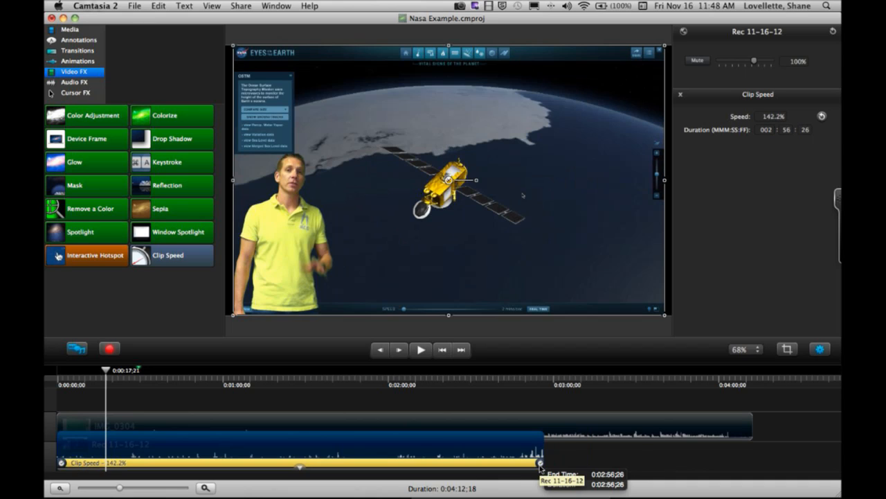
{"action": "left_click_drag", "start_coordinate": [541, 466], "coordinate": [649, 463]}
{"action": "left_click_drag", "start_coordinate": [490, 462], "coordinate": [305, 469]}
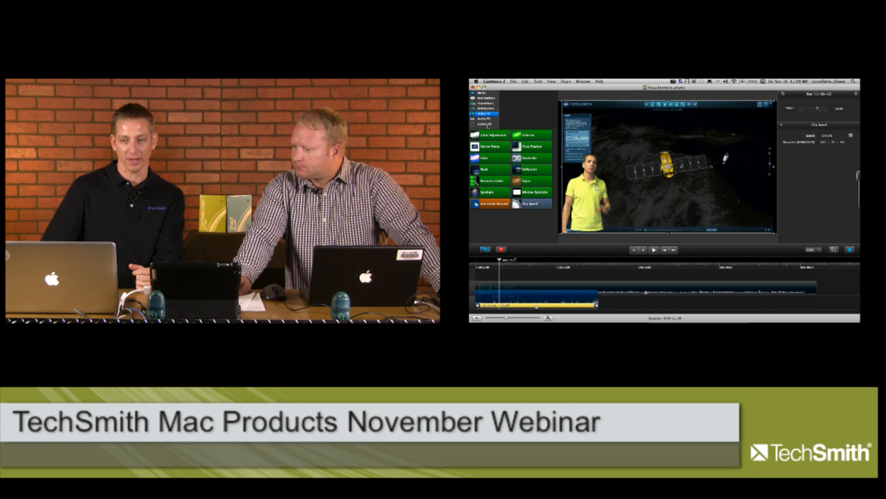
- Enlarge the recorded cursor in the Rec 11-16-12 clip to 150% scale
{"action": "left_click", "coordinate": [485, 123]}
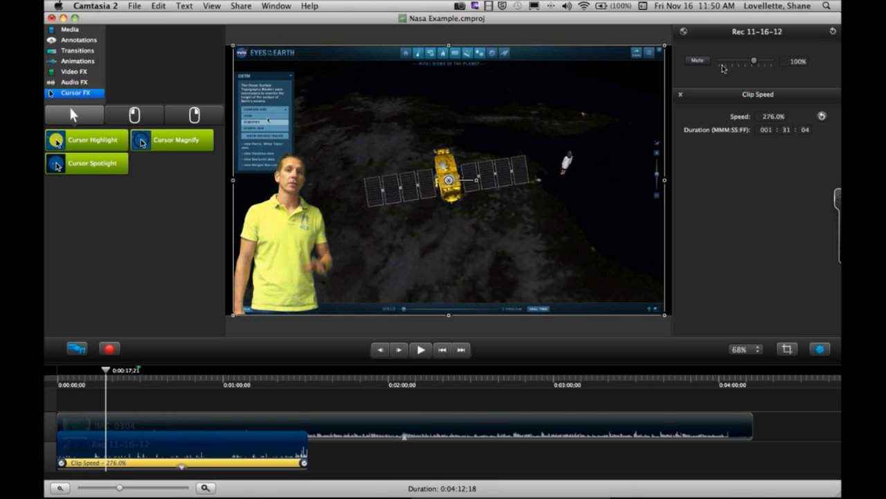
{"action": "left_click", "coordinate": [380, 465]}
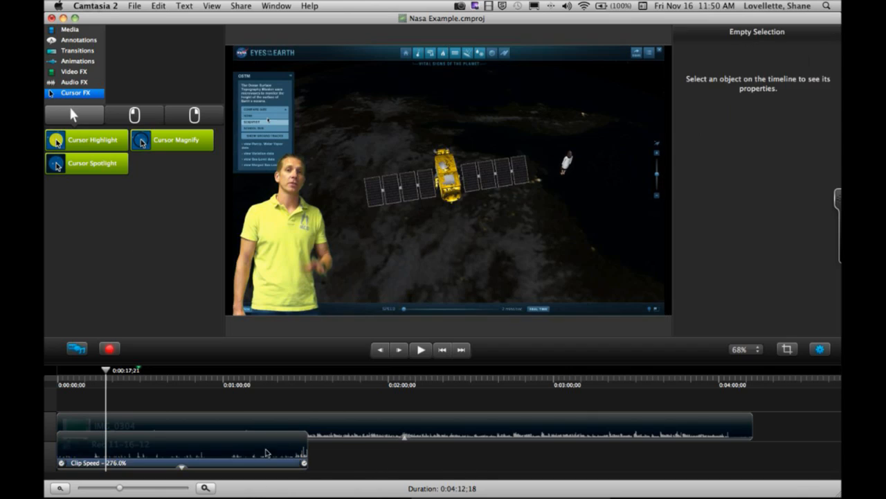
{"action": "double_click", "coordinate": [265, 451]}
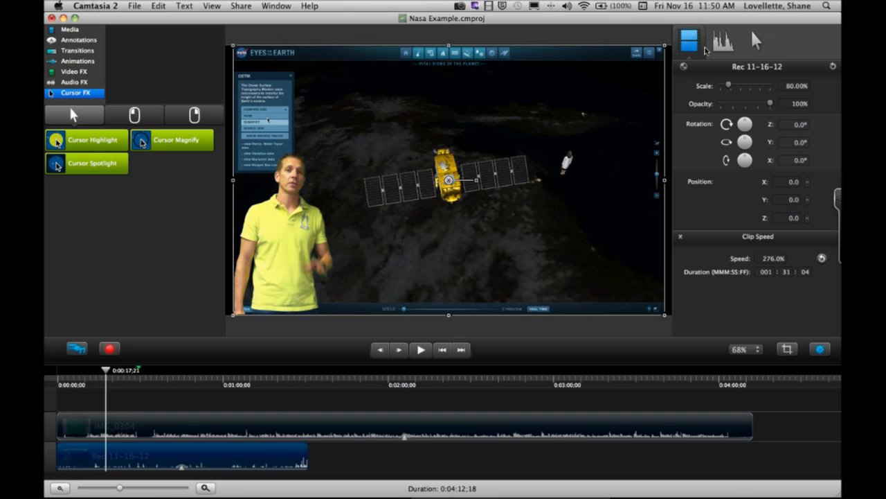
{"action": "left_click", "coordinate": [751, 47]}
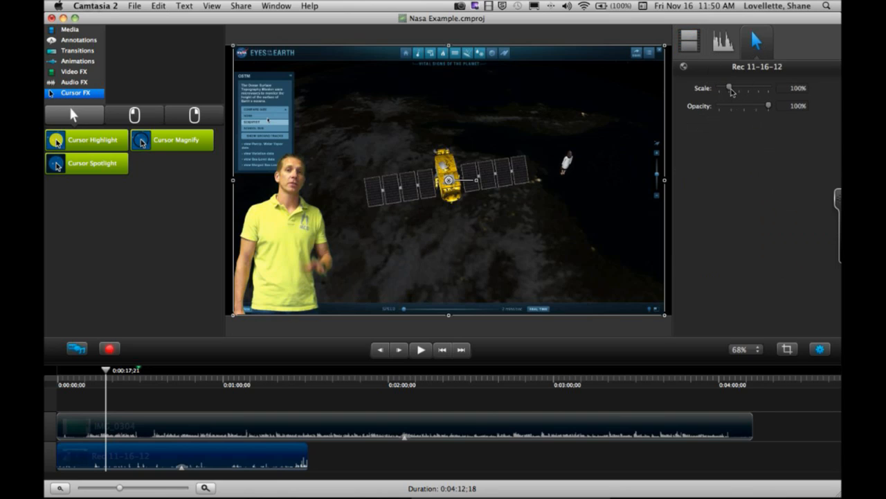
{"action": "left_click_drag", "start_coordinate": [732, 91], "coordinate": [736, 92]}
- Apply Cursor Highlight to the Rec 11-16-12 clip, with an orange color and 66% opacity
{"action": "left_click", "coordinate": [140, 120]}
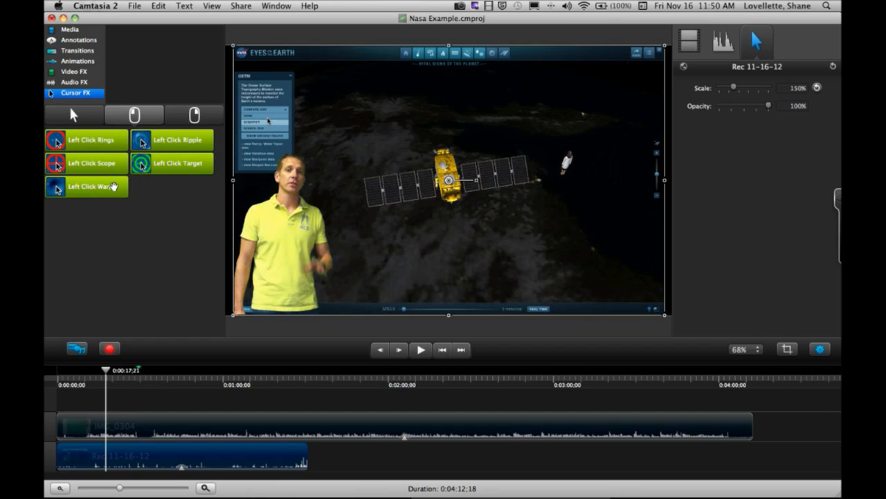
{"action": "left_click", "coordinate": [73, 115]}
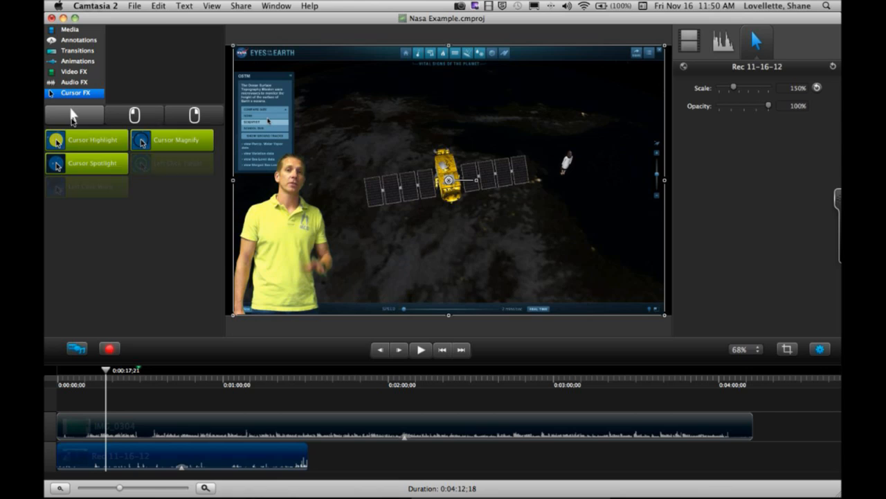
{"action": "left_click_drag", "start_coordinate": [79, 141], "coordinate": [159, 456]}
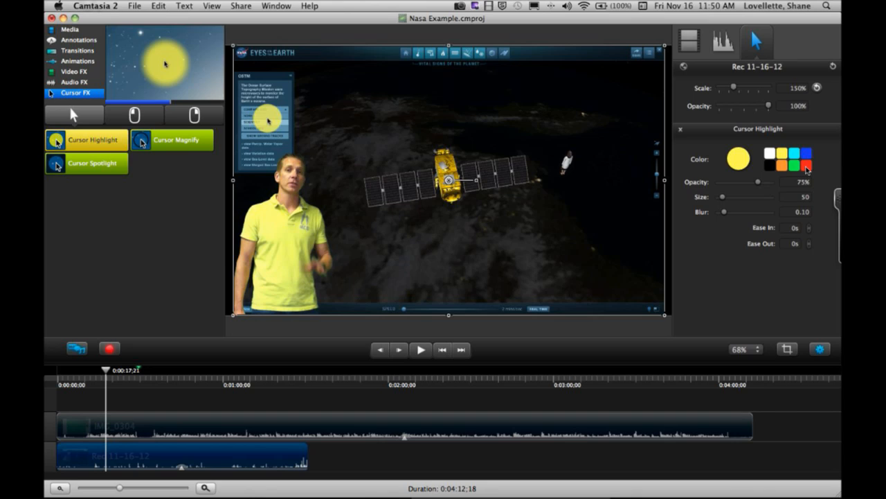
{"action": "left_click", "coordinate": [782, 167]}
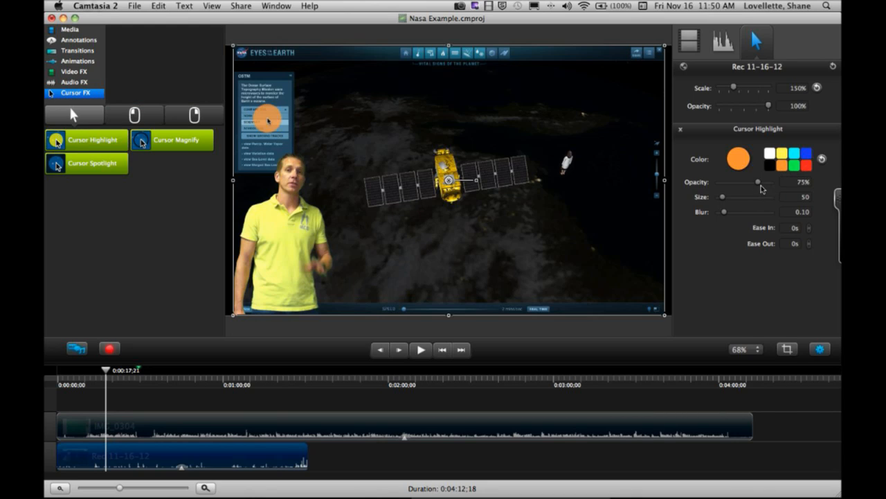
{"action": "mouse_move", "coordinate": [757, 182]}
{"action": "left_mouse_down"}
{"action": "mouse_move", "coordinate": [744, 184]}
{"action": "mouse_move", "coordinate": [755, 187]}
{"action": "left_mouse_up"}
- Set the recorded cursor's scale to 290%, and try its opacity at 0% before restoring it to 100%
{"action": "left_click_drag", "start_coordinate": [735, 91], "coordinate": [748, 90]}
{"action": "left_click_drag", "start_coordinate": [768, 105], "coordinate": [687, 117]}
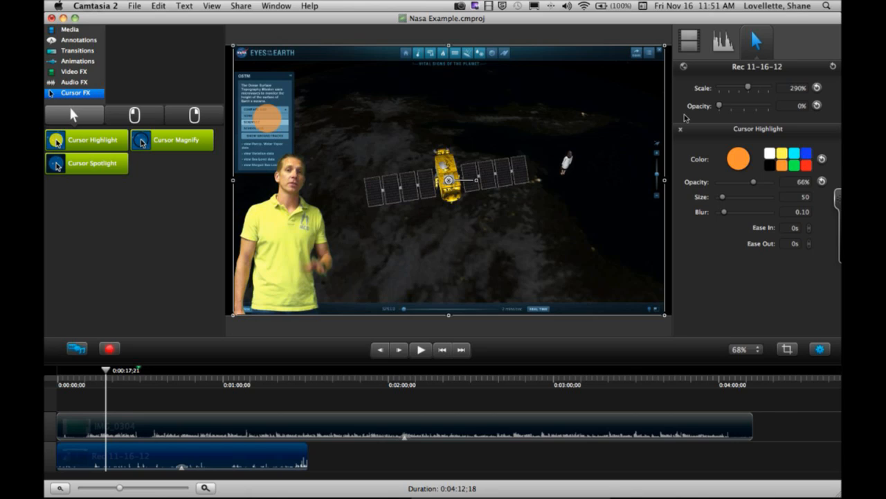
{"action": "left_click_drag", "start_coordinate": [720, 107], "coordinate": [773, 112]}
- Preview the Right Click Ripple and Right Click Target cursor effects
{"action": "left_click", "coordinate": [78, 62]}
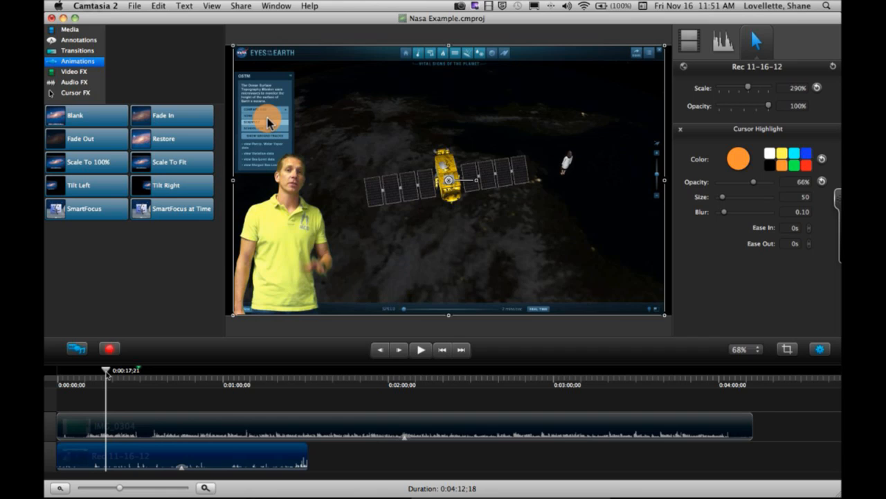
{"action": "left_click", "coordinate": [81, 96]}
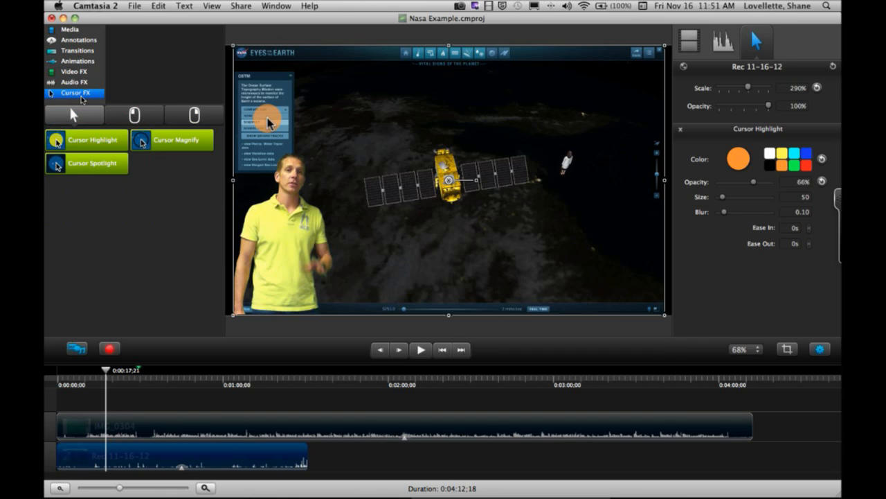
{"action": "left_click", "coordinate": [184, 119]}
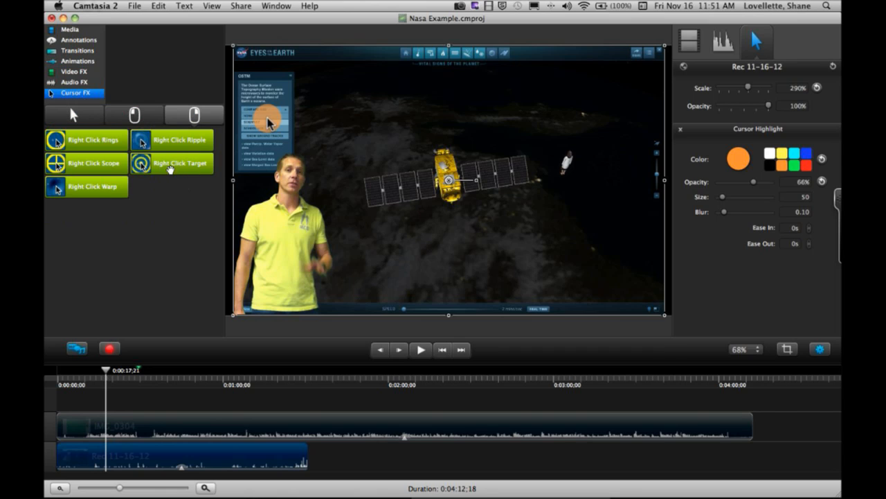
{"action": "mouse_move", "coordinate": [169, 145]}
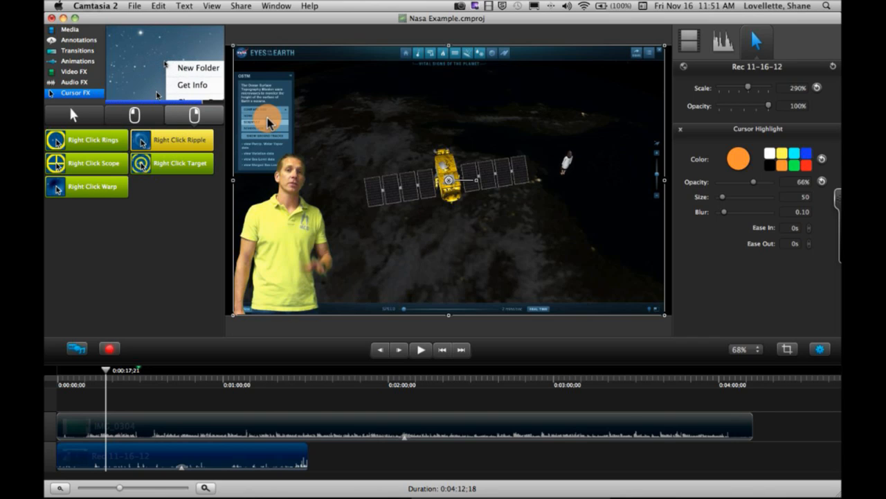
{"action": "left_click", "coordinate": [179, 164]}
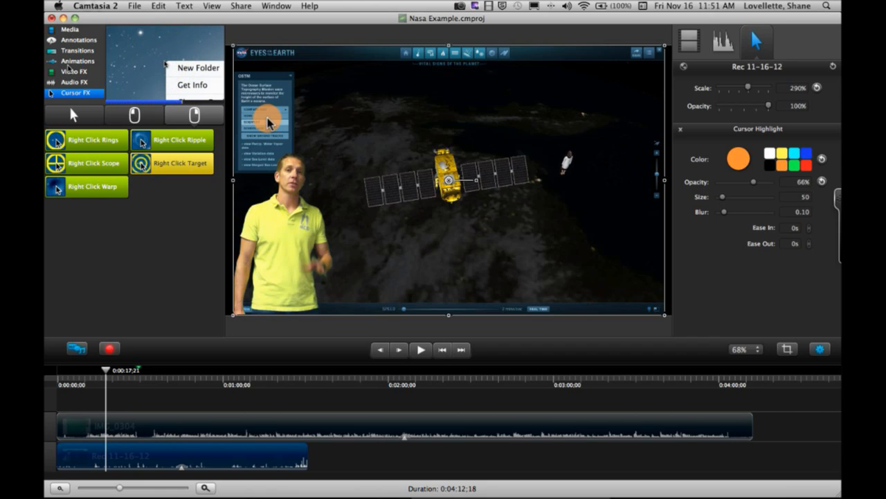
{"action": "left_click", "coordinate": [75, 61]}
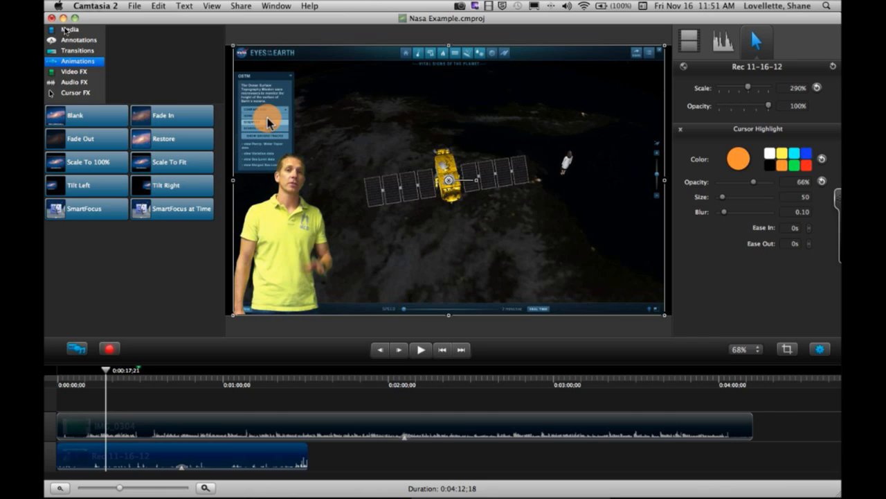
- Add the second media clip to a new track above IMG_0304, starting at the beginning of the timeline
{"action": "left_click", "coordinate": [72, 33]}
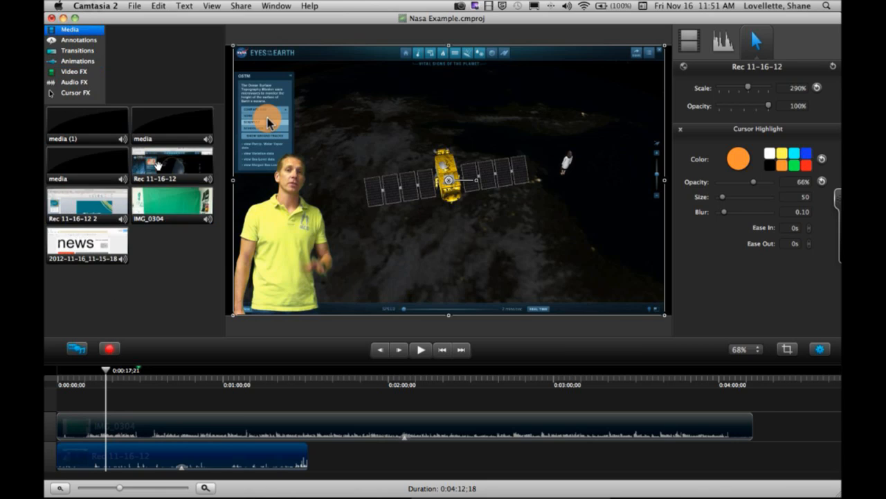
{"action": "left_click", "coordinate": [159, 128]}
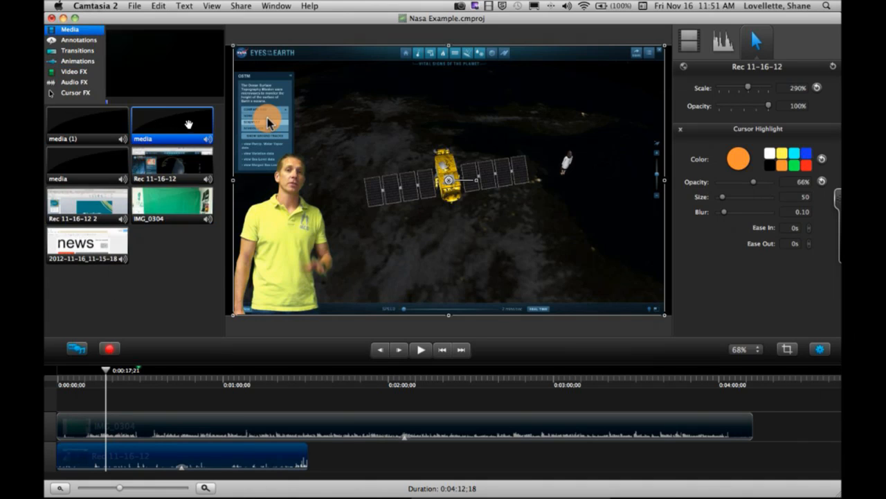
{"action": "left_click_drag", "start_coordinate": [160, 121], "coordinate": [132, 403]}
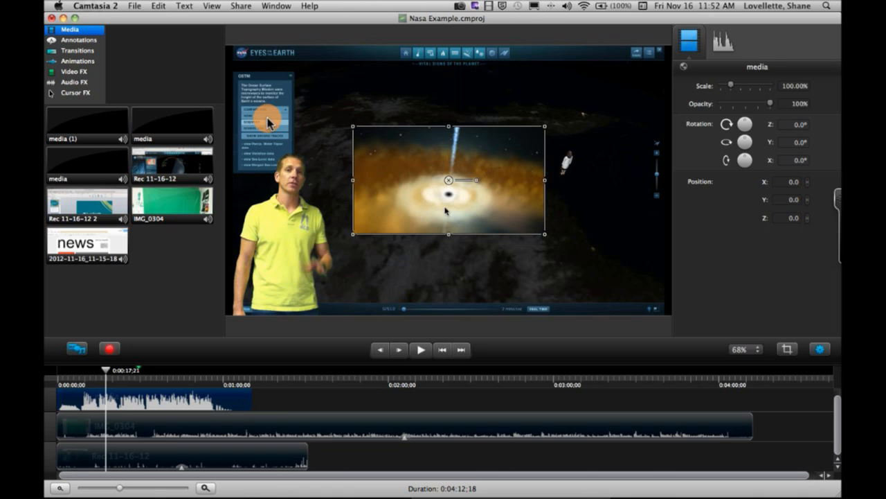
- At about 0:00:12, apply the Tilt Right animation to the Rec 11-16-12 clip and Tilt Left to the media clip
{"action": "left_click", "coordinate": [69, 61]}
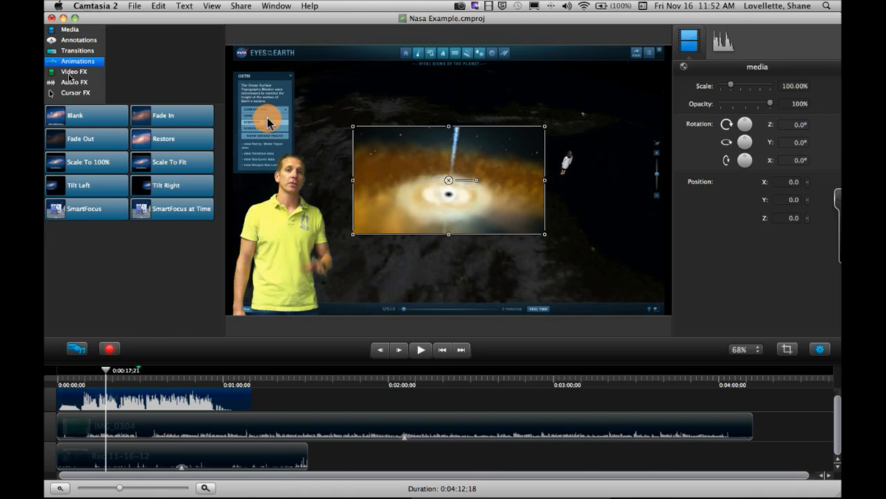
{"action": "mouse_move", "coordinate": [105, 372]}
{"action": "left_mouse_down"}
{"action": "mouse_move", "coordinate": [76, 374]}
{"action": "mouse_move", "coordinate": [92, 372]}
{"action": "left_mouse_up"}
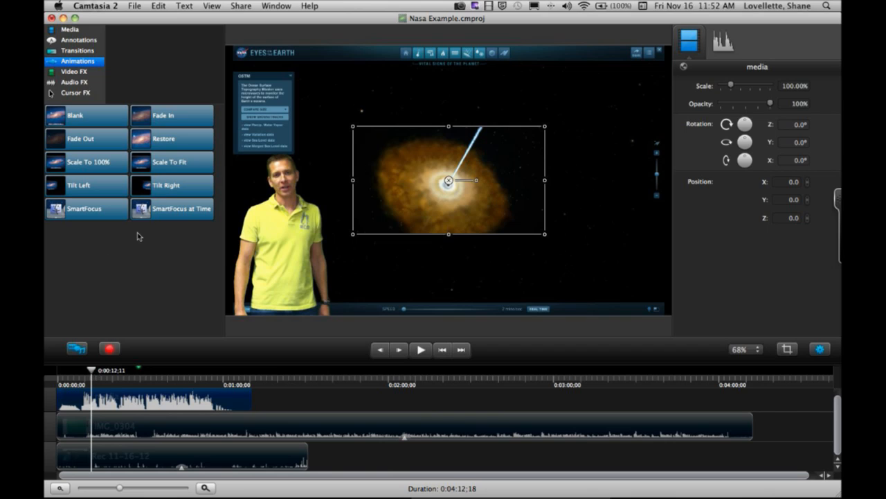
{"action": "left_click", "coordinate": [164, 186]}
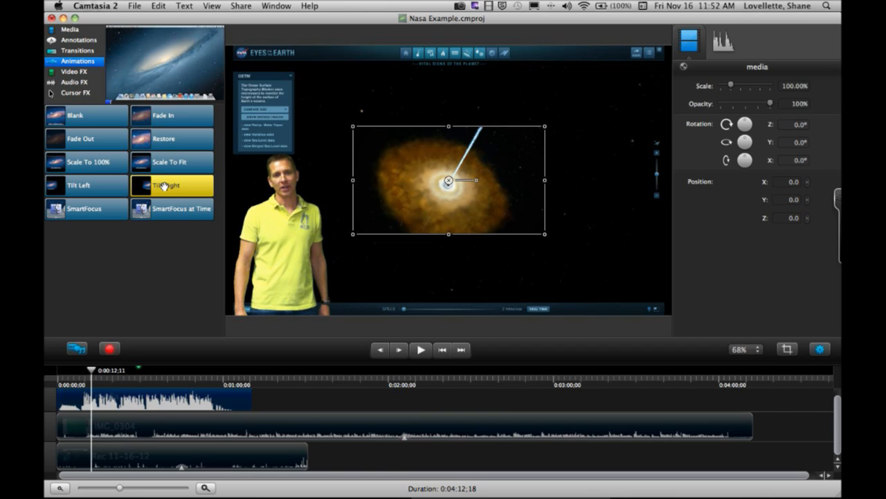
{"action": "left_click_drag", "start_coordinate": [163, 186], "coordinate": [97, 457]}
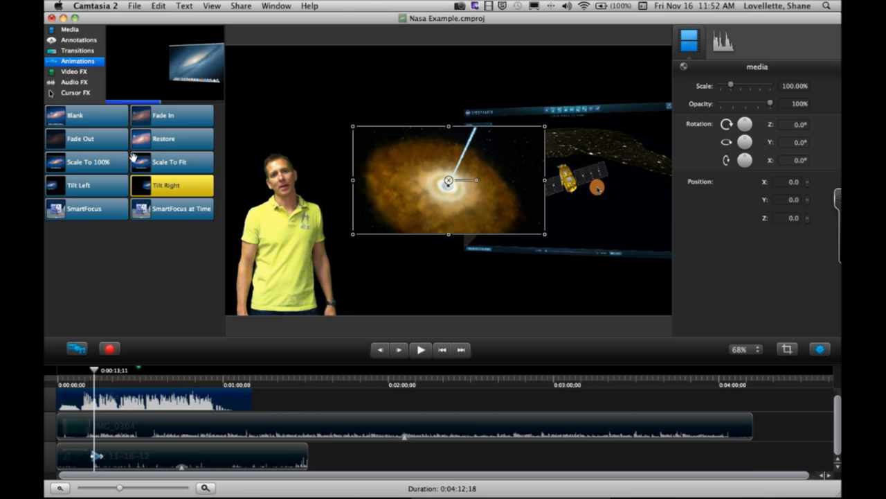
{"action": "mouse_move", "coordinate": [82, 186]}
{"action": "left_mouse_down"}
{"action": "mouse_move", "coordinate": [79, 262]}
{"action": "mouse_move", "coordinate": [100, 409]}
{"action": "left_mouse_up"}
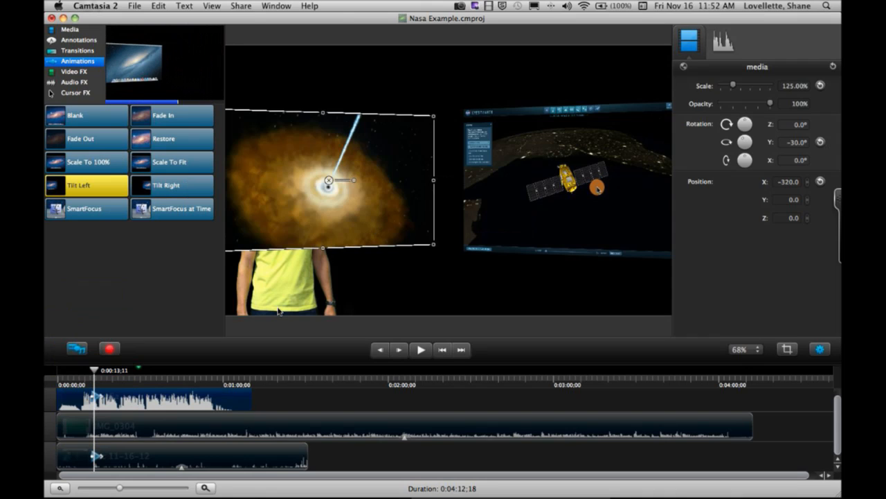
- Move the IMG_0304 clip along its track past the end of the other two clips, and play back the tilt animations from about 0:00:10
{"action": "left_click_drag", "start_coordinate": [258, 426], "coordinate": [531, 424]}
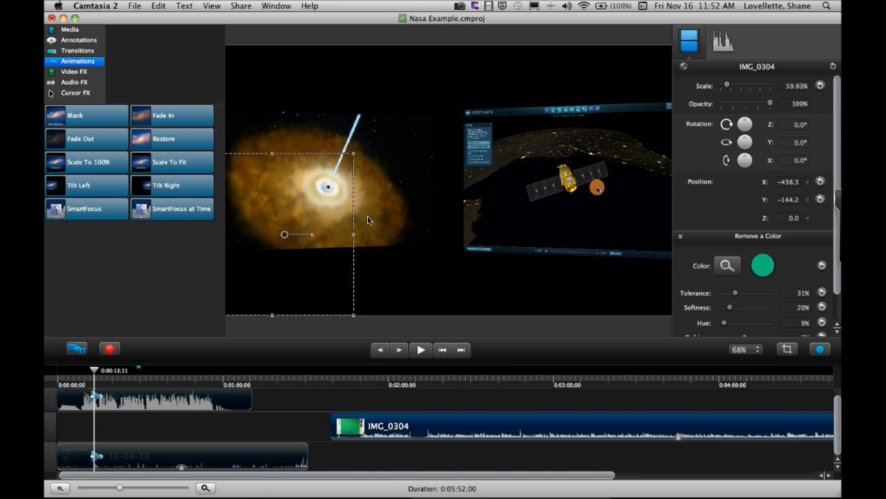
{"action": "left_click_drag", "start_coordinate": [92, 372], "coordinate": [86, 373]}
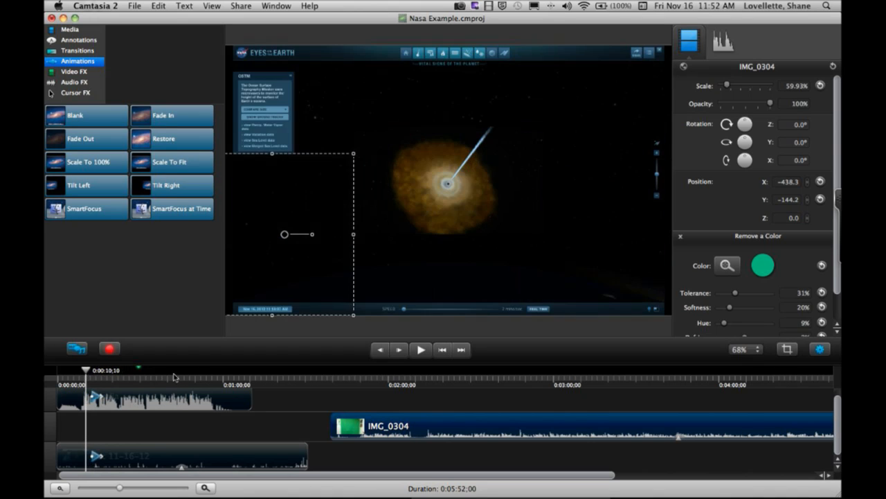
{"action": "left_click", "coordinate": [424, 351]}
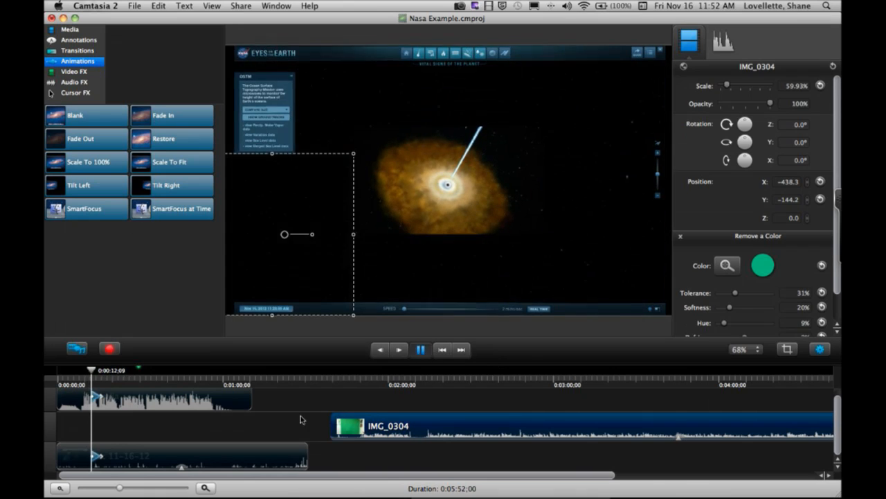
{"action": "left_click", "coordinate": [420, 350]}
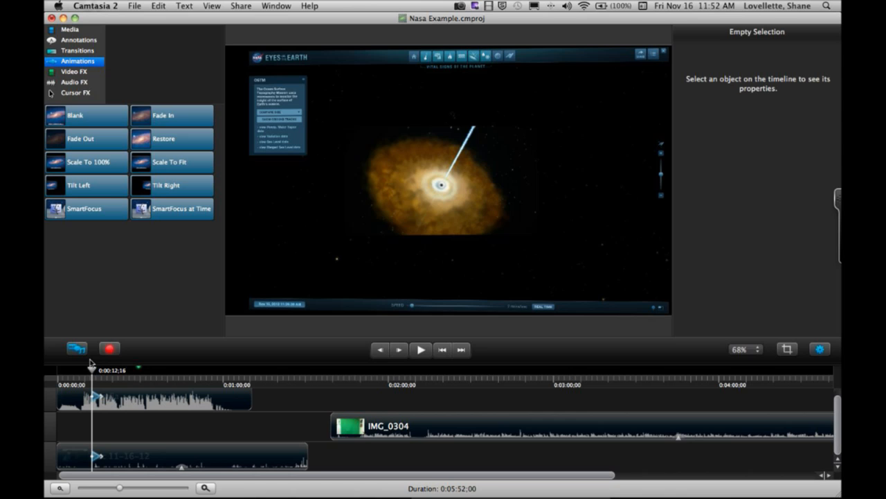
{"action": "left_click", "coordinate": [88, 372]}
{"action": "left_click", "coordinate": [421, 350]}
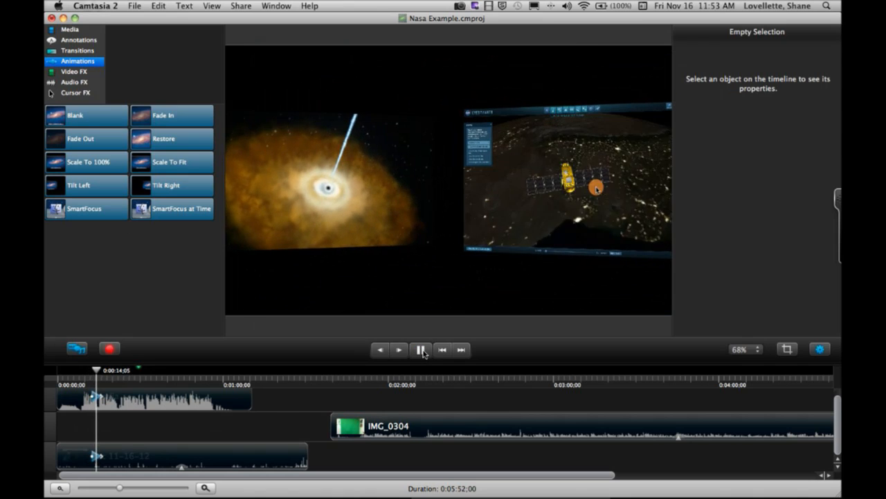
{"action": "left_click", "coordinate": [421, 350]}
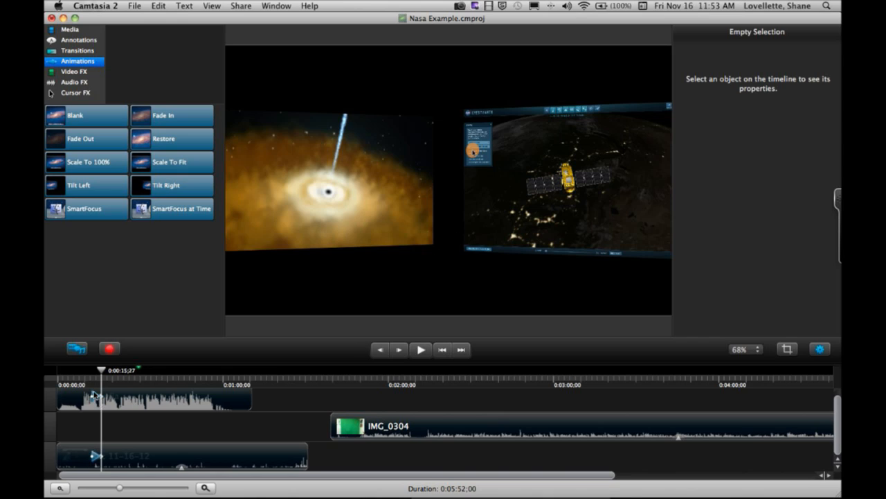
- Lengthen the tilt animations on the Rec 11-16-12 and media clips by extending their starts back to about 0:00:09;25
{"action": "left_click_drag", "start_coordinate": [119, 488], "coordinate": [82, 477]}
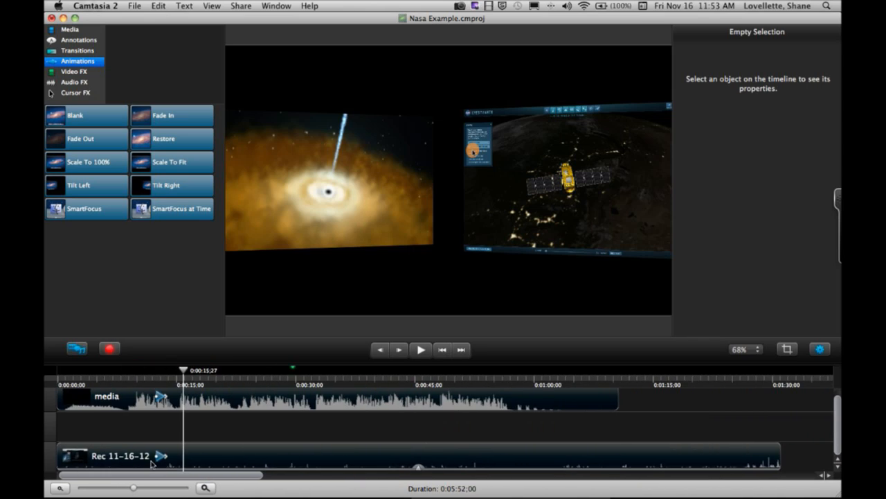
{"action": "left_click_drag", "start_coordinate": [158, 458], "coordinate": [138, 459]}
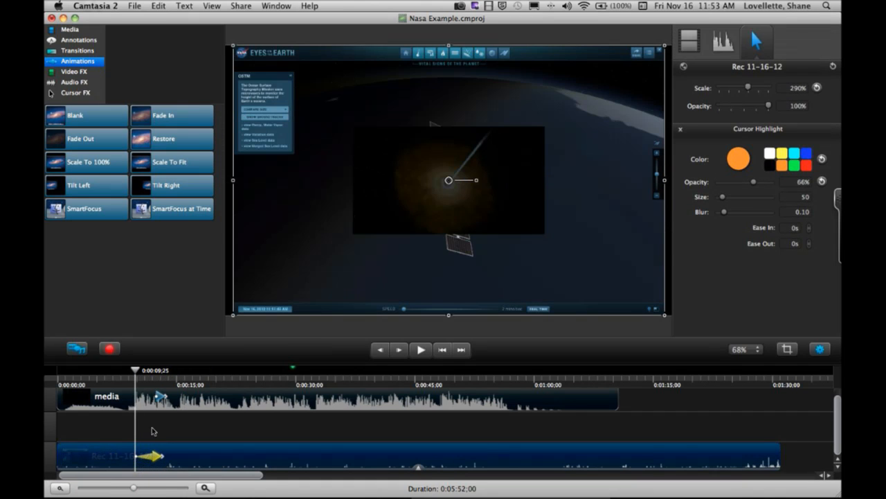
{"action": "left_click_drag", "start_coordinate": [158, 400], "coordinate": [138, 400]}
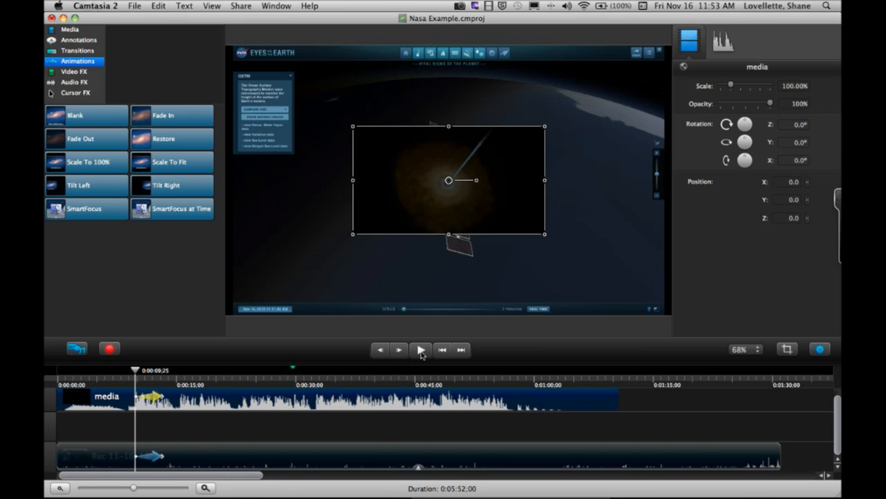
- Play back both tilt animations from 0:00:09;25 to about 0:00:14;21, and make the timeline area taller
{"action": "left_click", "coordinate": [251, 433]}
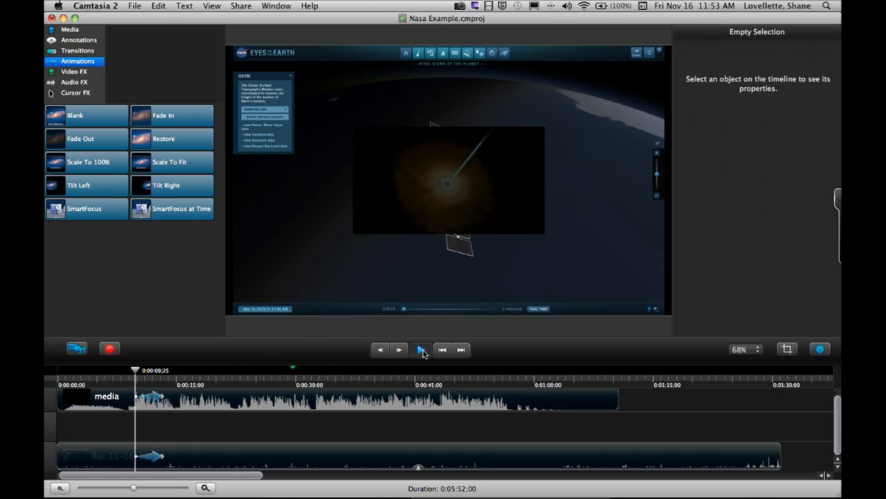
{"action": "left_click", "coordinate": [421, 350]}
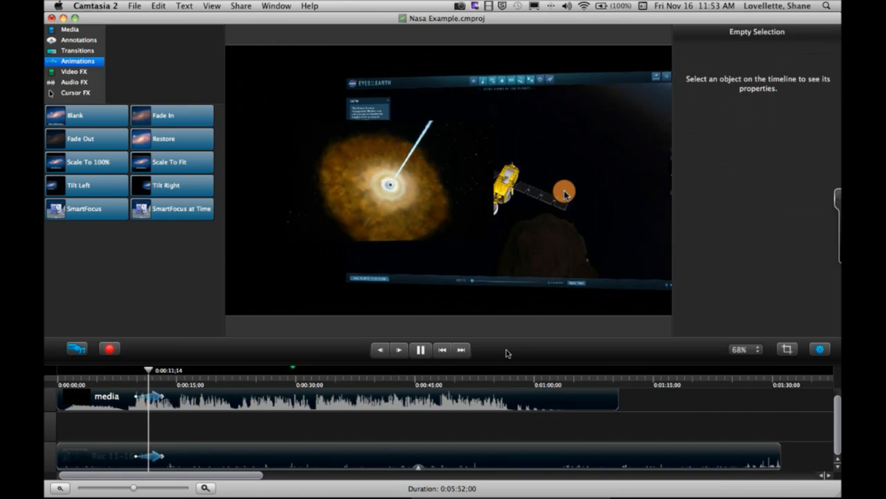
{"action": "left_click", "coordinate": [421, 350]}
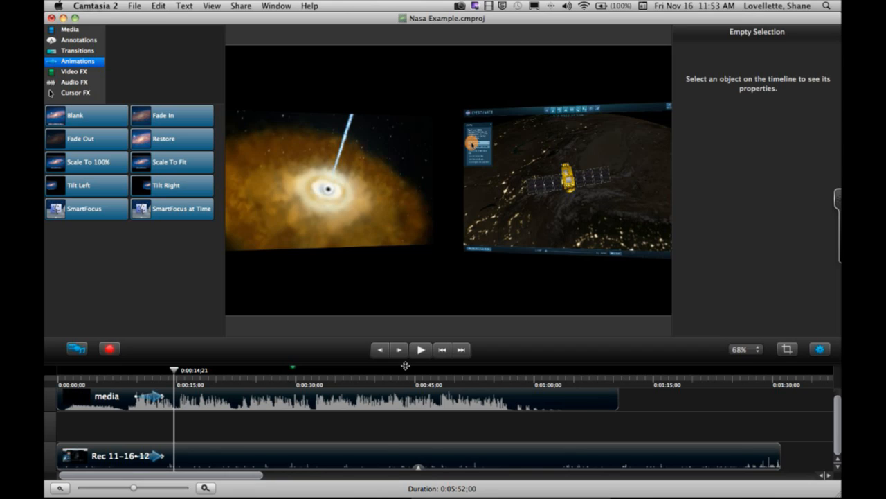
{"action": "left_click_drag", "start_coordinate": [355, 365], "coordinate": [354, 346]}
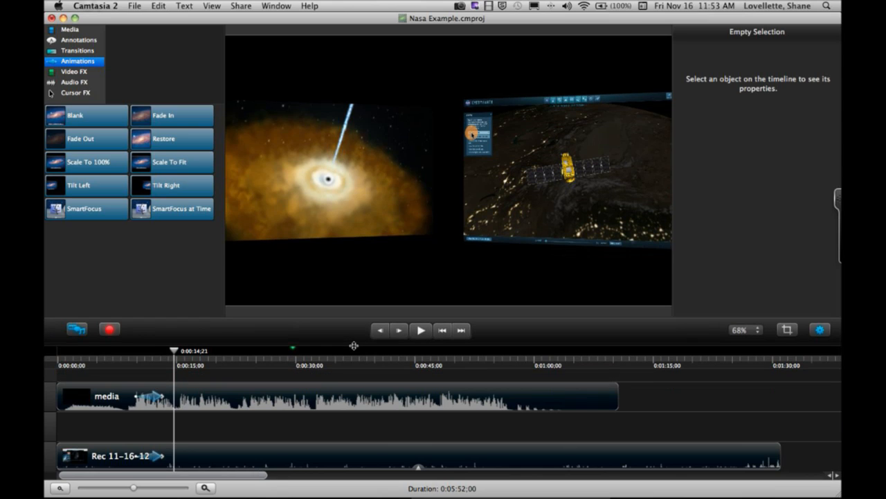
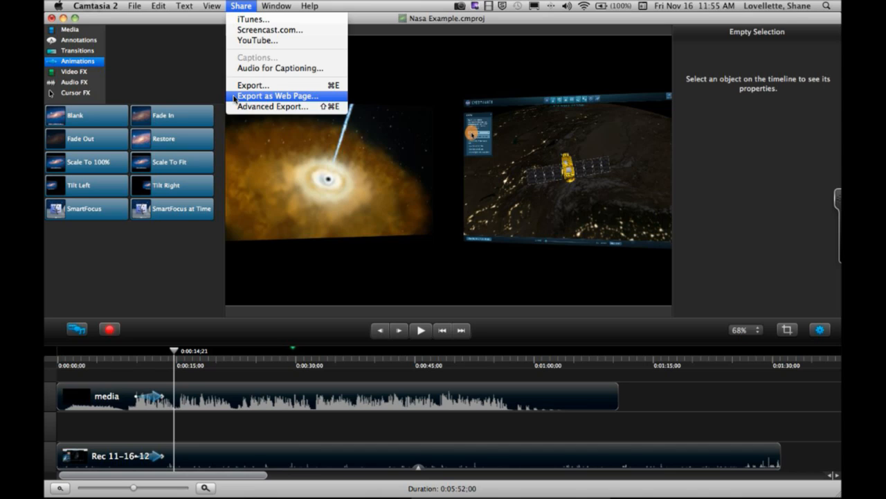
- Review the Advanced Export formats and the MP4 export options for Nasa Example, and close without exporting
{"action": "left_click", "coordinate": [239, 106]}
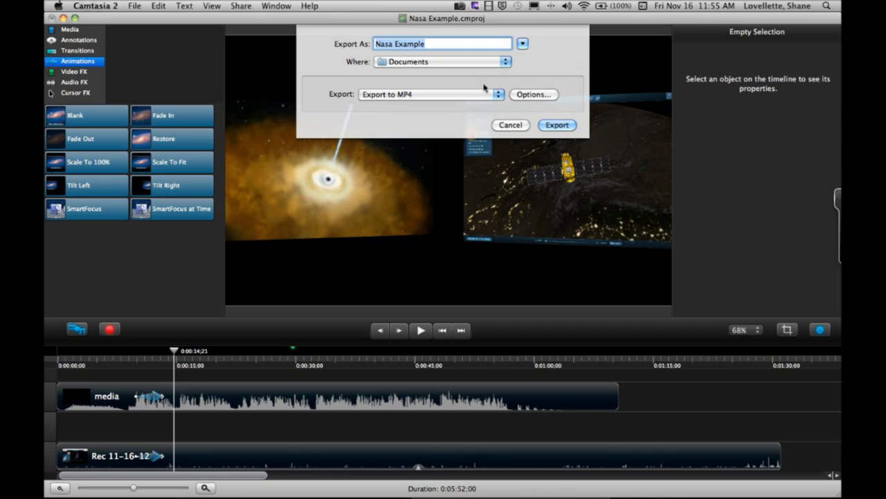
{"action": "left_click", "coordinate": [498, 95]}
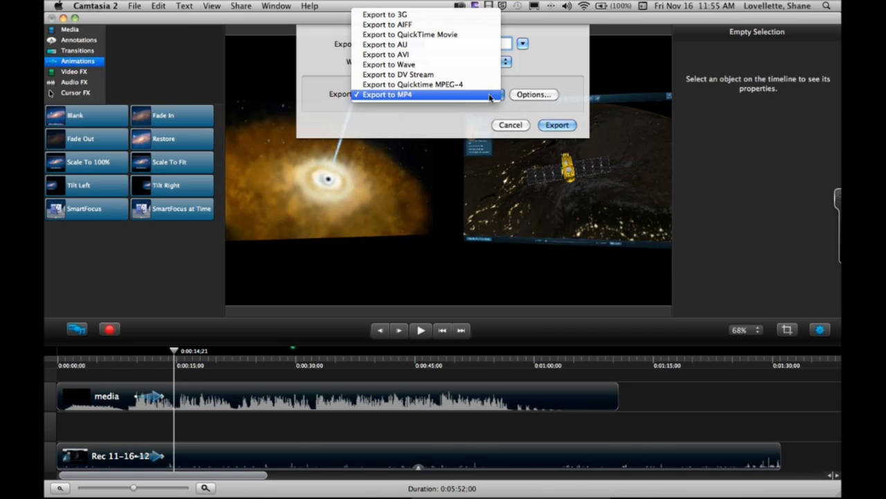
{"action": "left_click", "coordinate": [489, 95]}
{"action": "left_click", "coordinate": [531, 95]}
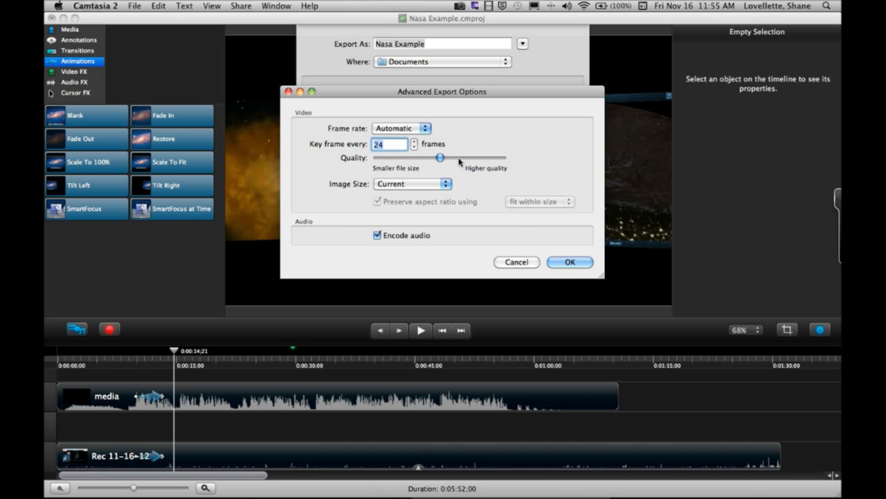
{"action": "left_click", "coordinate": [515, 265]}
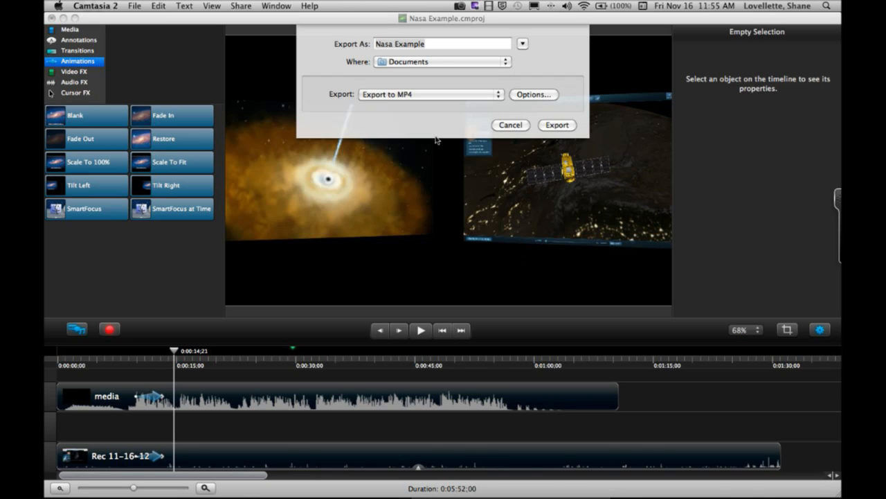
{"action": "left_click", "coordinate": [499, 97]}
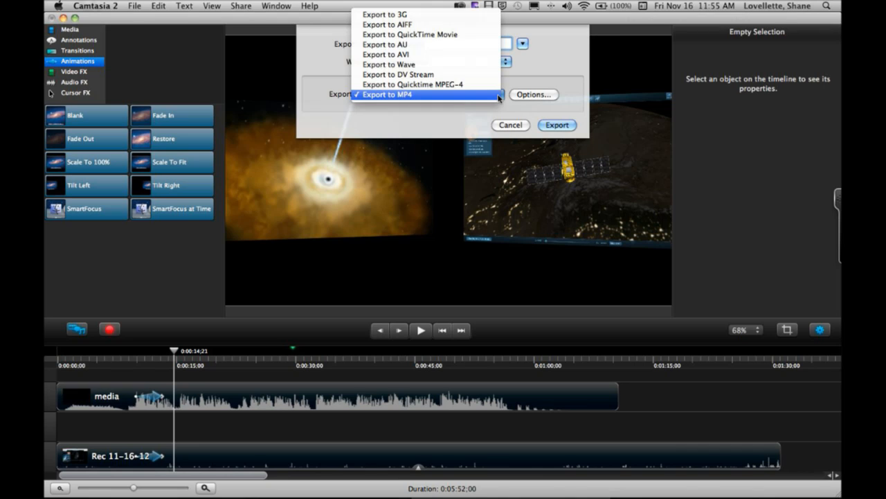
{"action": "left_click", "coordinate": [471, 129]}
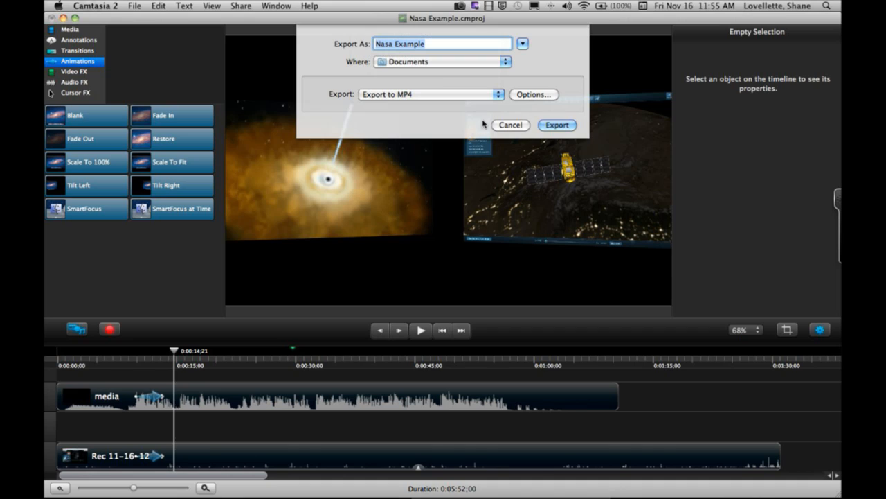
{"action": "left_click", "coordinate": [512, 125]}
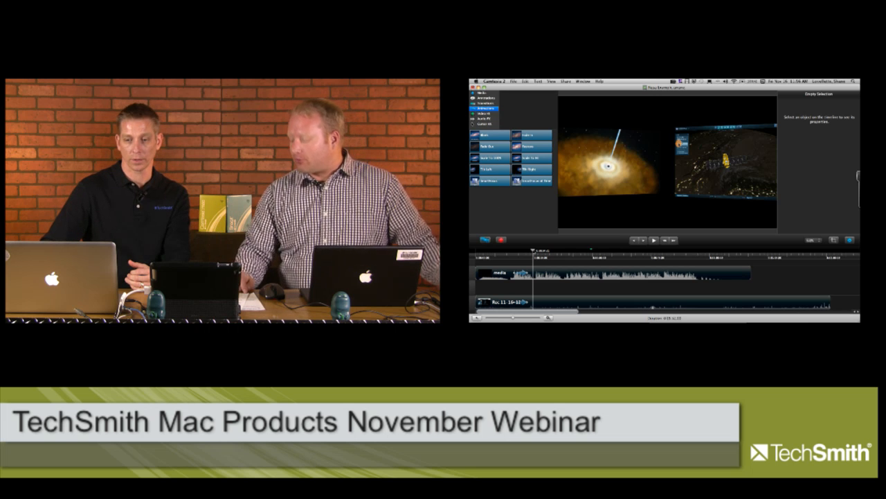
- At 0:00:13;28, add a thin sketch motion arrow pointing from the nebula clip to the satellite clip on the canvas
{"action": "mouse_move", "coordinate": [533, 252]}
{"action": "left_mouse_down"}
{"action": "mouse_move", "coordinate": [510, 251]}
{"action": "mouse_move", "coordinate": [530, 251]}
{"action": "left_mouse_up"}
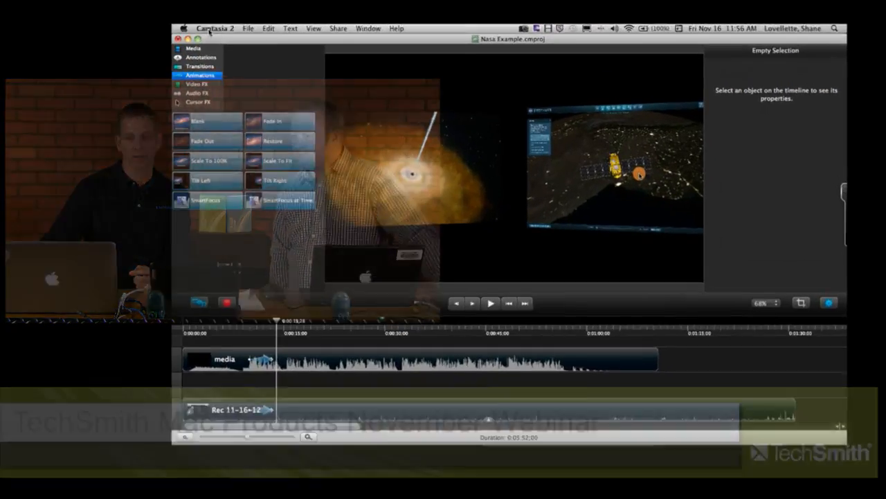
{"action": "left_click", "coordinate": [491, 82]}
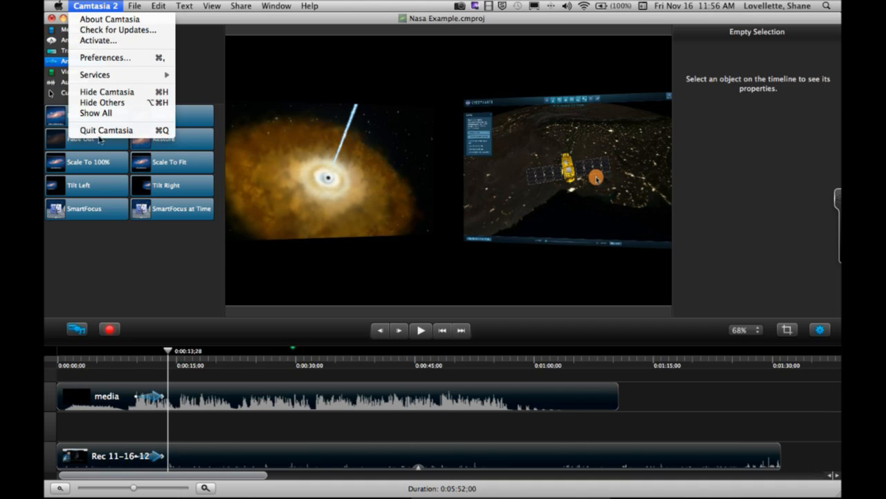
{"action": "left_click", "coordinate": [105, 240]}
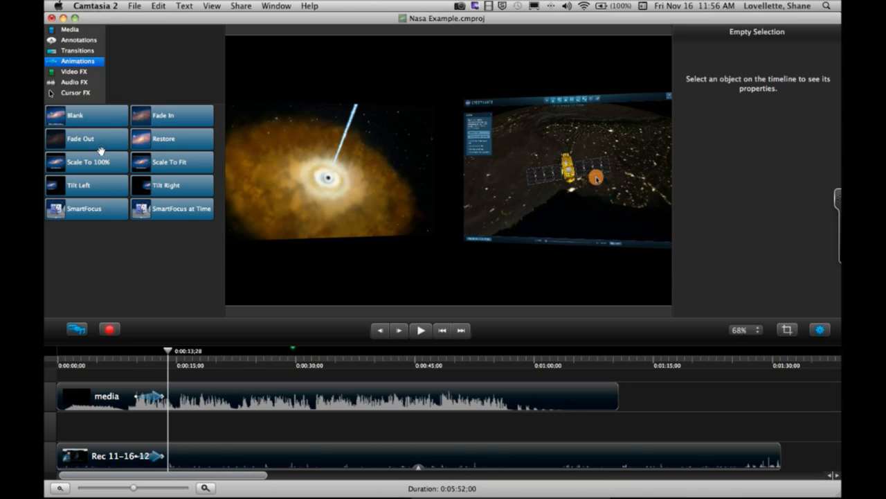
{"action": "left_click", "coordinate": [82, 41]}
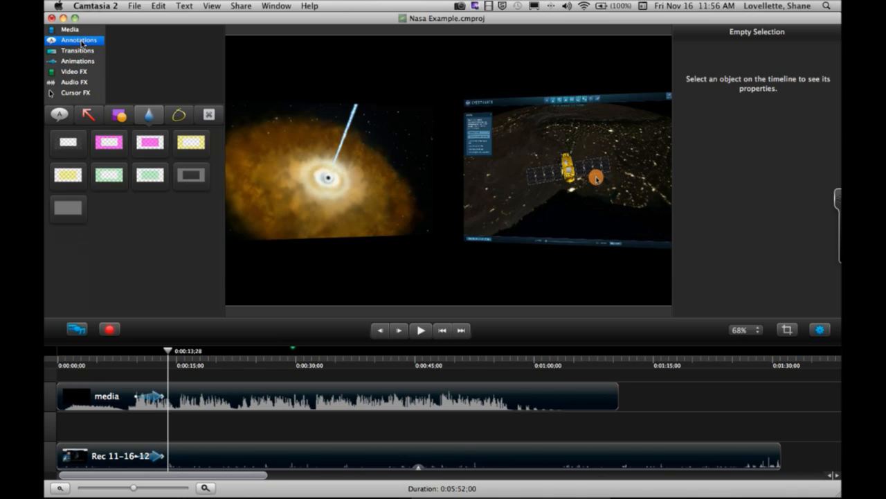
{"action": "left_click", "coordinate": [180, 117]}
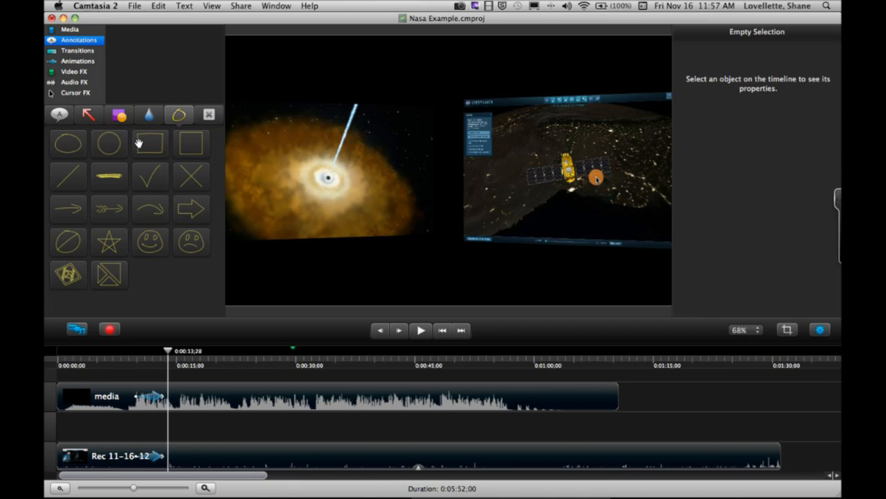
{"action": "left_click", "coordinate": [67, 210]}
{"action": "mouse_move", "coordinate": [67, 210]}
{"action": "left_mouse_down"}
{"action": "mouse_move", "coordinate": [530, 214]}
{"action": "mouse_move", "coordinate": [475, 198]}
{"action": "mouse_move", "coordinate": [464, 180]}
{"action": "left_mouse_up"}
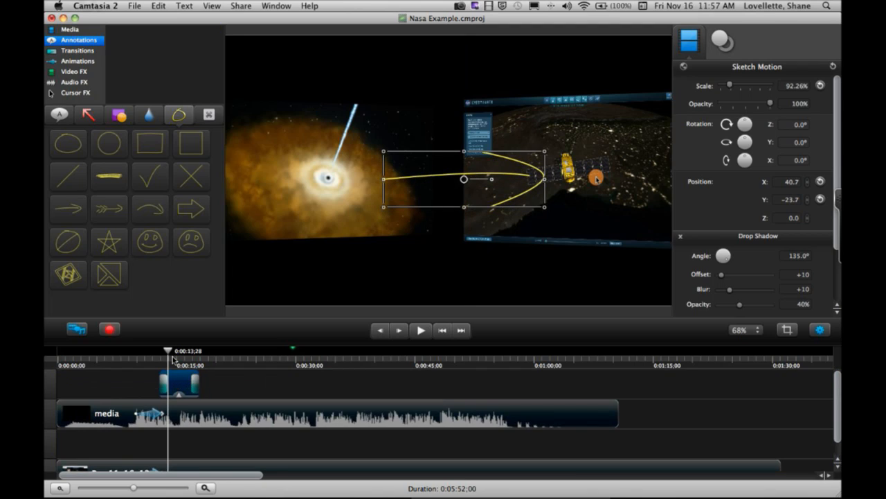
- Play back the sketch arrow's drawing animation from 0:00:12;07 to 0:00:15;22
{"action": "left_click_drag", "start_coordinate": [168, 353], "coordinate": [155, 353]}
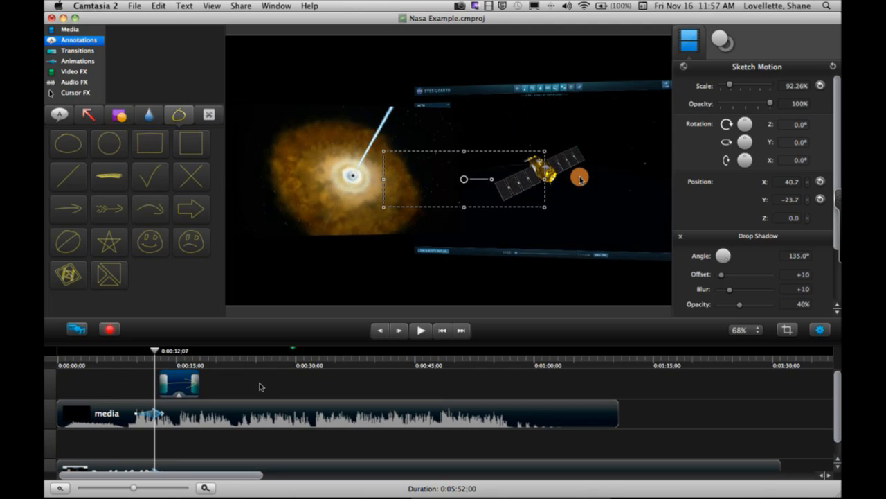
{"action": "left_click", "coordinate": [274, 385]}
{"action": "left_click", "coordinate": [422, 335]}
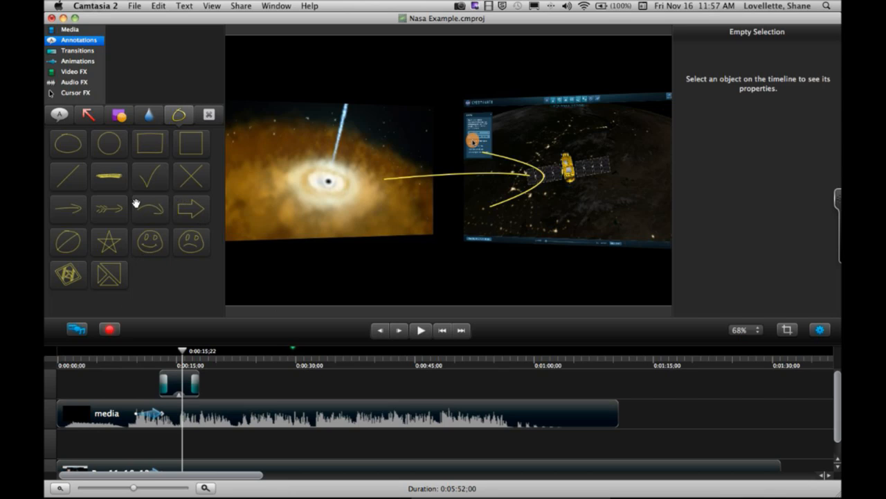
- Add the square sketch motion made of triangles below the satellite at 0:00:15;22, and delete the sketch arrow annotation
{"action": "left_click", "coordinate": [107, 277]}
{"action": "left_click_drag", "start_coordinate": [108, 277], "coordinate": [569, 224]}
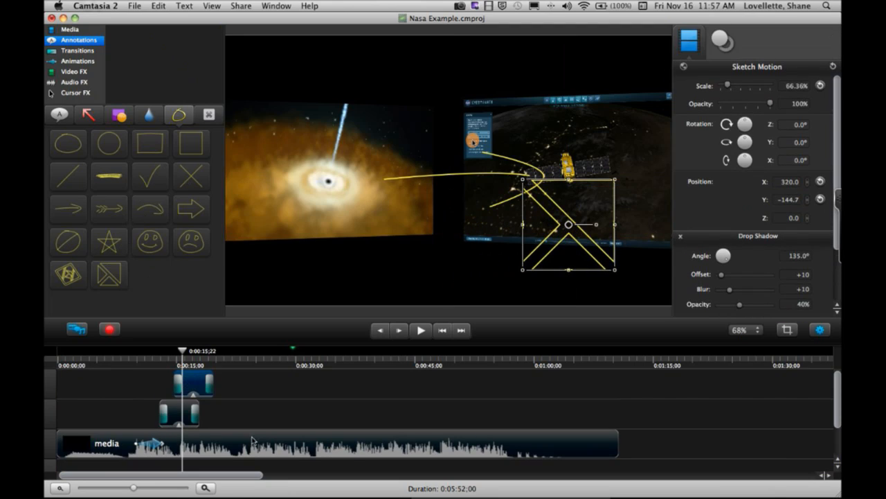
{"action": "left_click", "coordinate": [176, 411]}
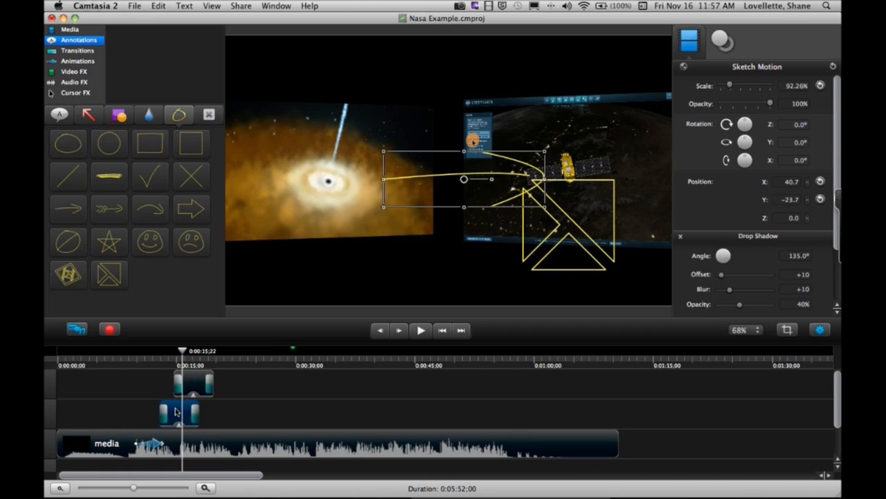
{"action": "key", "text": "Delete"}
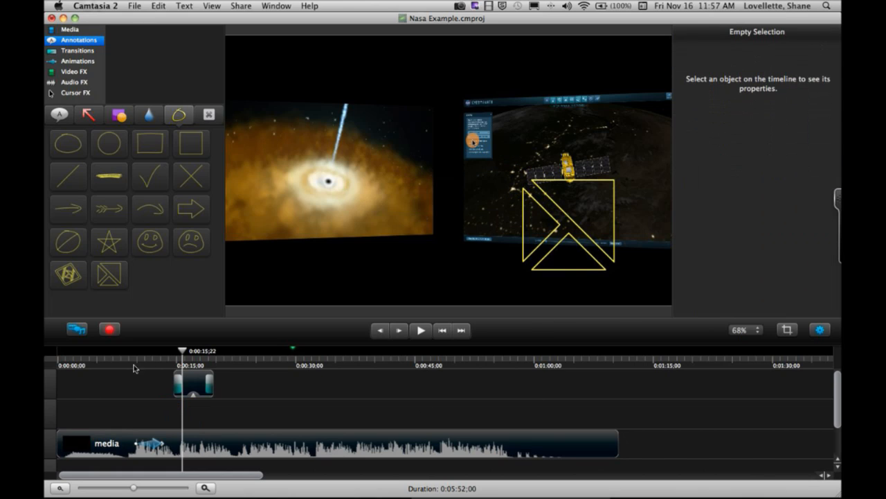
- Play back the triangle sketch's drawing animation from 0:00:13;27 to about 0:00:17;09
{"action": "left_click", "coordinate": [167, 355]}
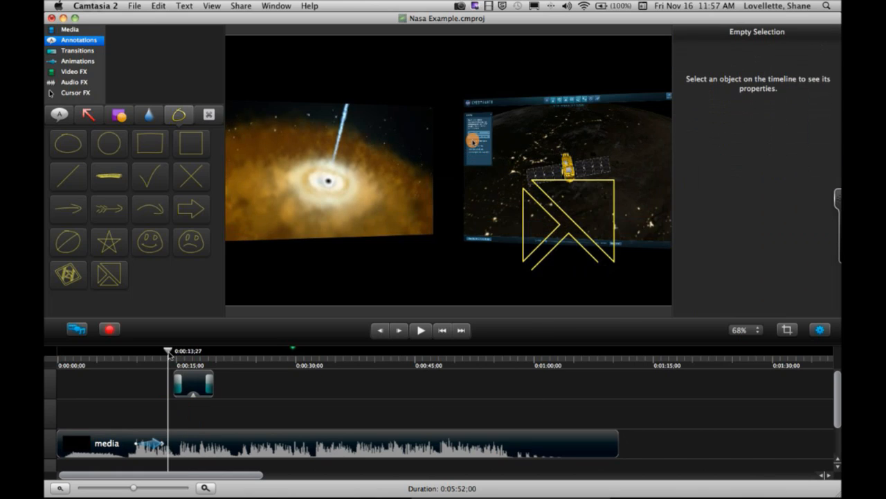
{"action": "left_click", "coordinate": [420, 330]}
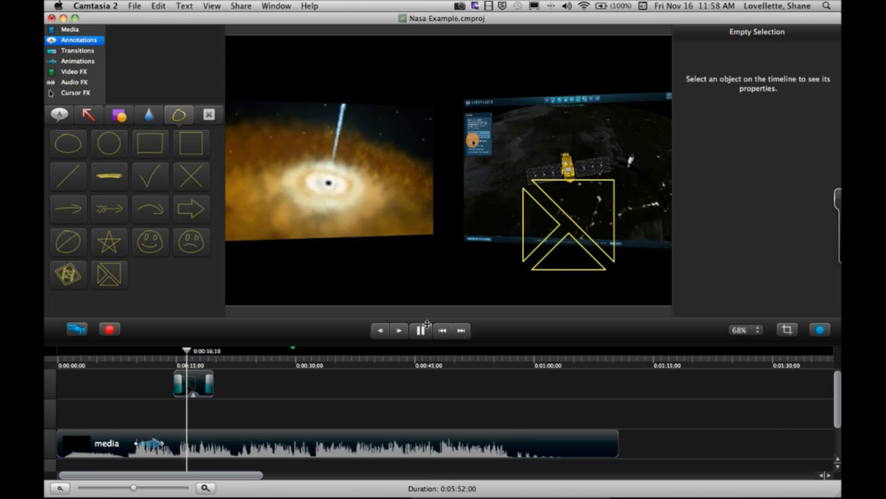
{"action": "left_click", "coordinate": [420, 330]}
- Lengthen the triangle sketch's draw-time to 2.5 by extending its start earlier, and play it back from about 0:00:10
{"action": "left_click", "coordinate": [180, 385]}
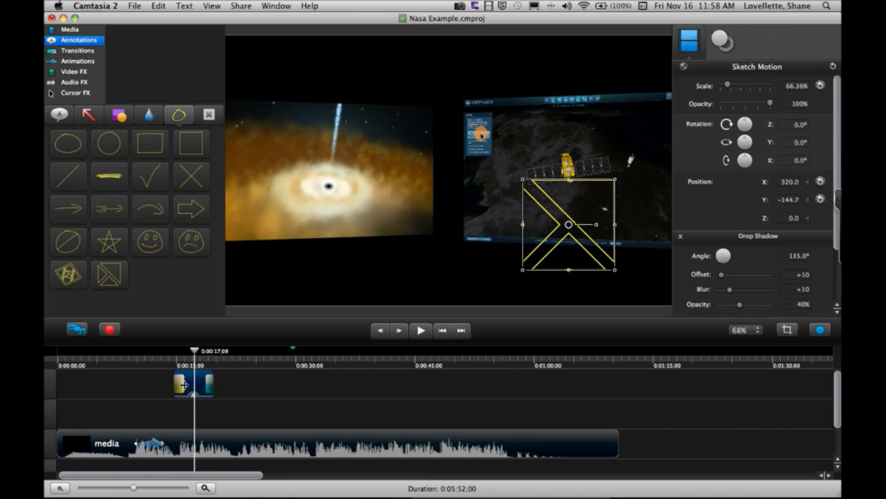
{"action": "left_click_drag", "start_coordinate": [177, 385], "coordinate": [159, 384]}
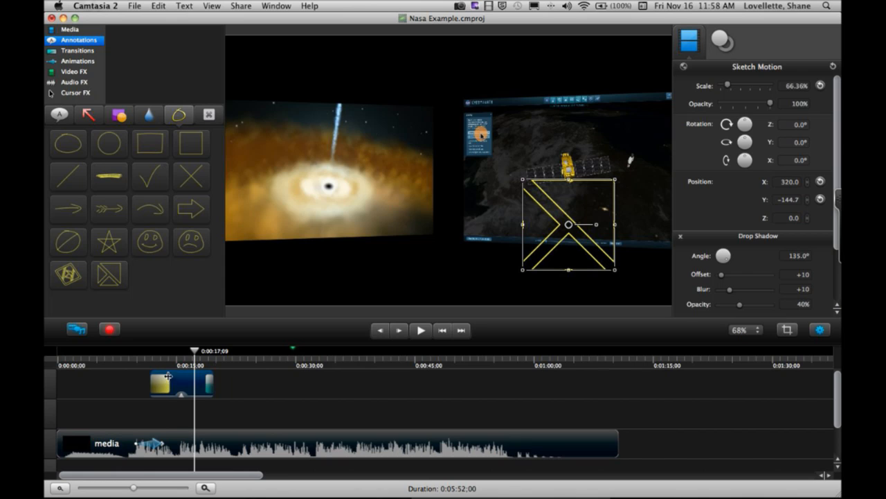
{"action": "left_click", "coordinate": [142, 360]}
{"action": "left_click", "coordinate": [420, 330]}
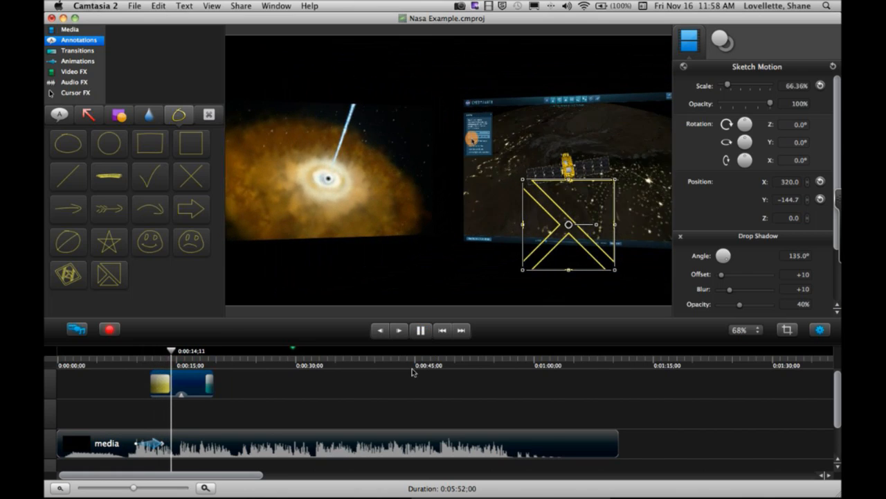
{"action": "left_click", "coordinate": [422, 331]}
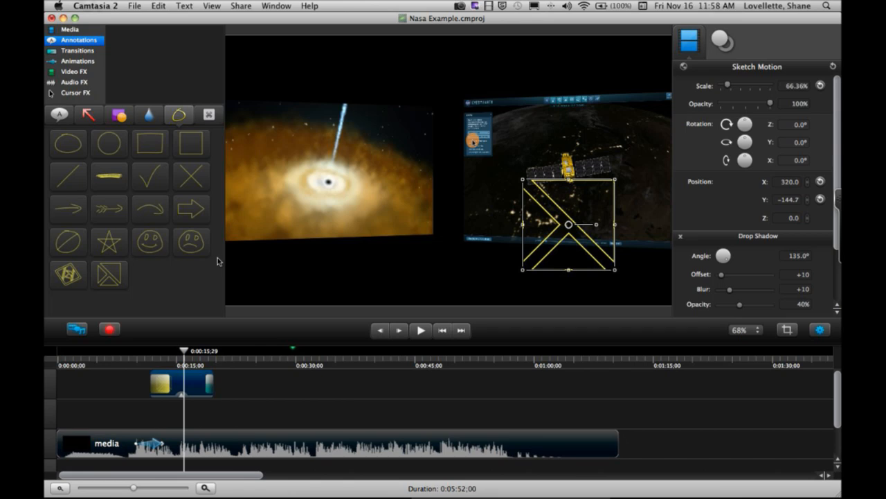
- At 0:00:15;29, add the sad-face sketch motion over the nebula clip and enlarge it to about 91% scale
{"action": "left_click_drag", "start_coordinate": [191, 240], "coordinate": [356, 197]}
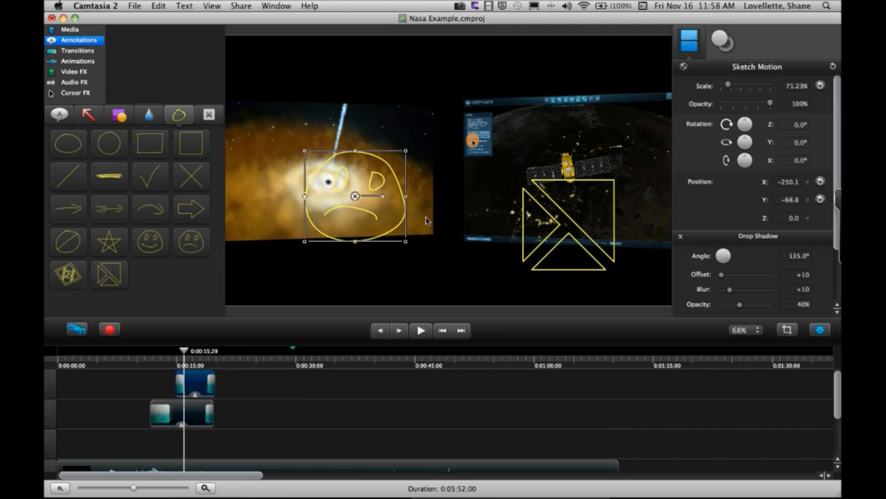
{"action": "mouse_move", "coordinate": [405, 242]}
{"action": "left_mouse_down"}
{"action": "mouse_move", "coordinate": [455, 293]}
{"action": "mouse_move", "coordinate": [450, 267]}
{"action": "left_mouse_up"}
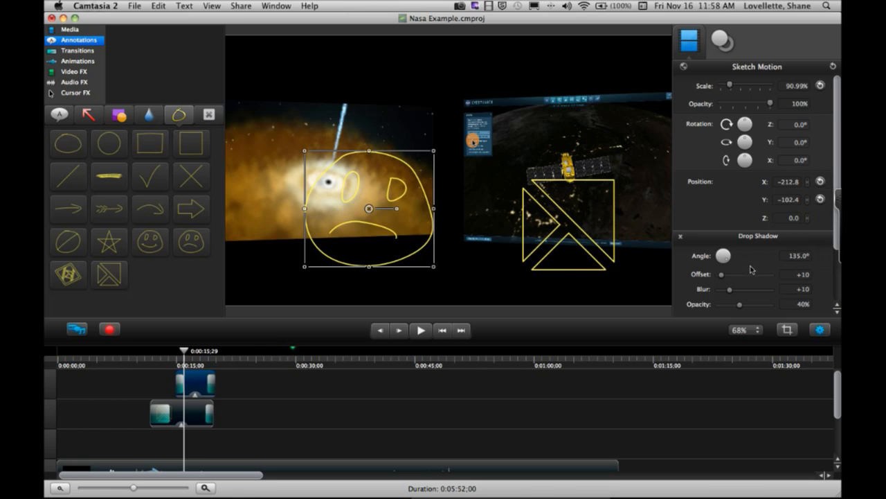
- Set the sad face's color to green, width to 8.1 and draw-time to 1.6, and move the playhead to 0:00:13;17
{"action": "left_click", "coordinate": [724, 42]}
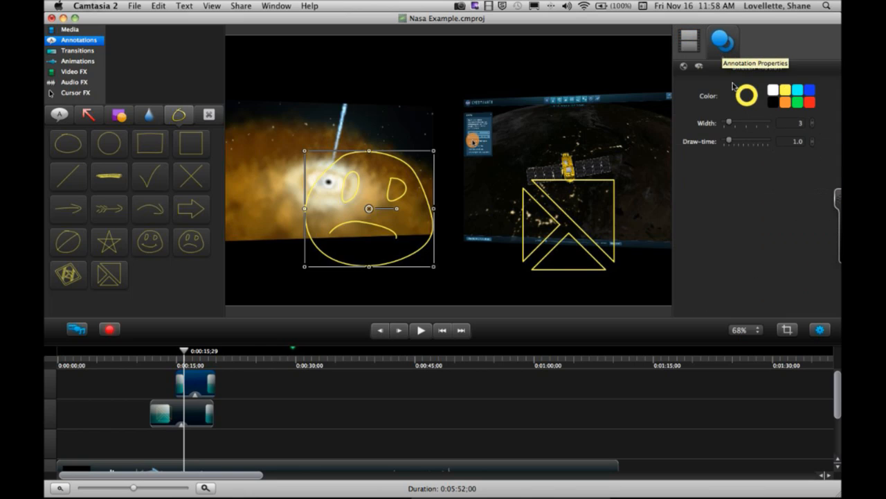
{"action": "left_click", "coordinate": [807, 103]}
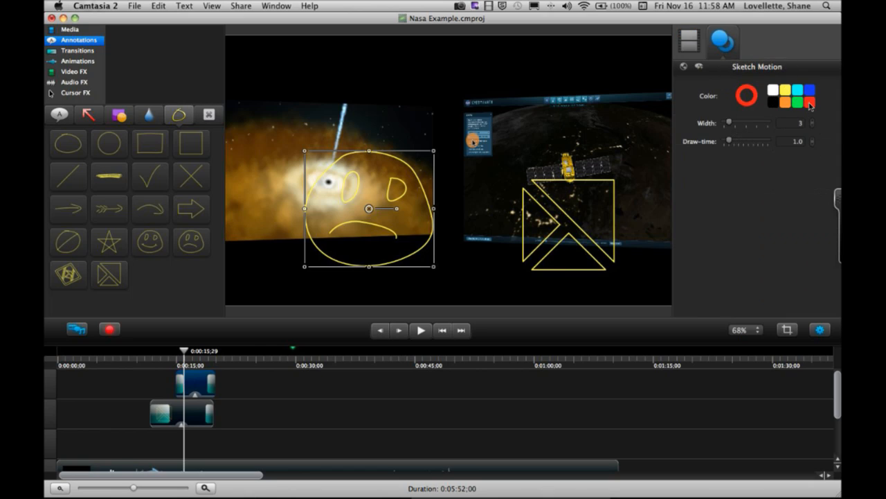
{"action": "left_click", "coordinate": [798, 105]}
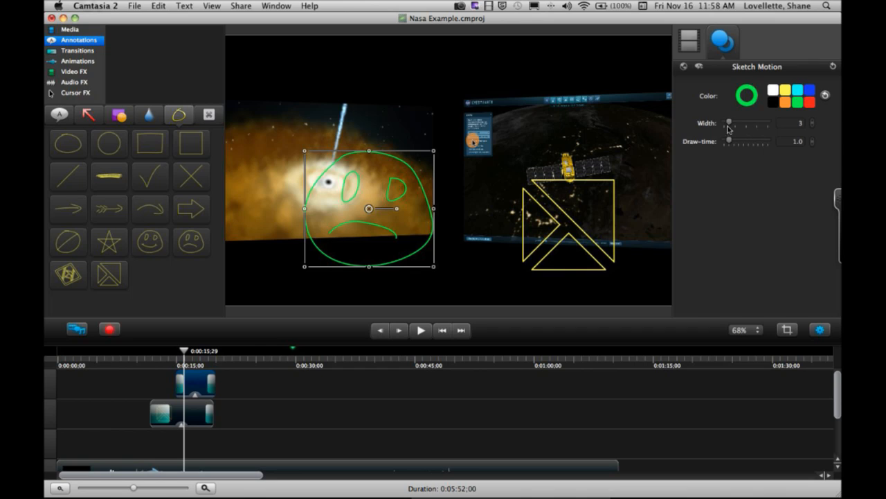
{"action": "mouse_move", "coordinate": [729, 123]}
{"action": "left_mouse_down"}
{"action": "mouse_move", "coordinate": [743, 123]}
{"action": "mouse_move", "coordinate": [735, 144]}
{"action": "left_mouse_up"}
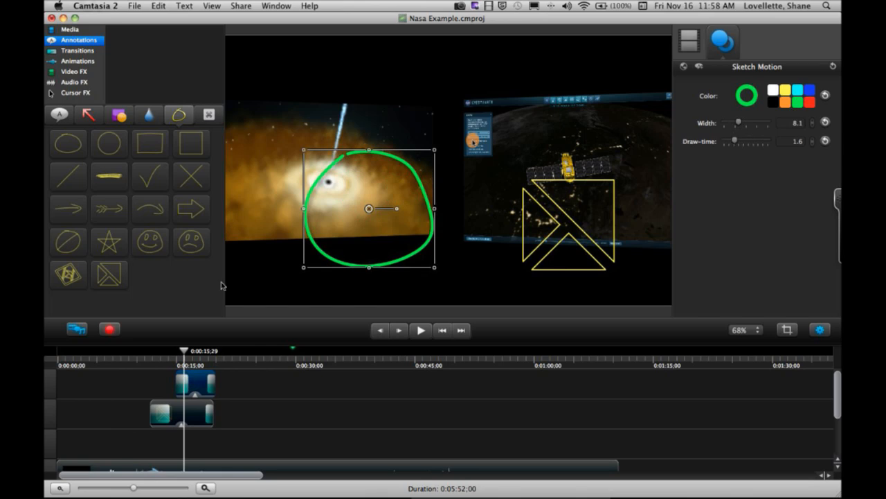
{"action": "left_click", "coordinate": [183, 353]}
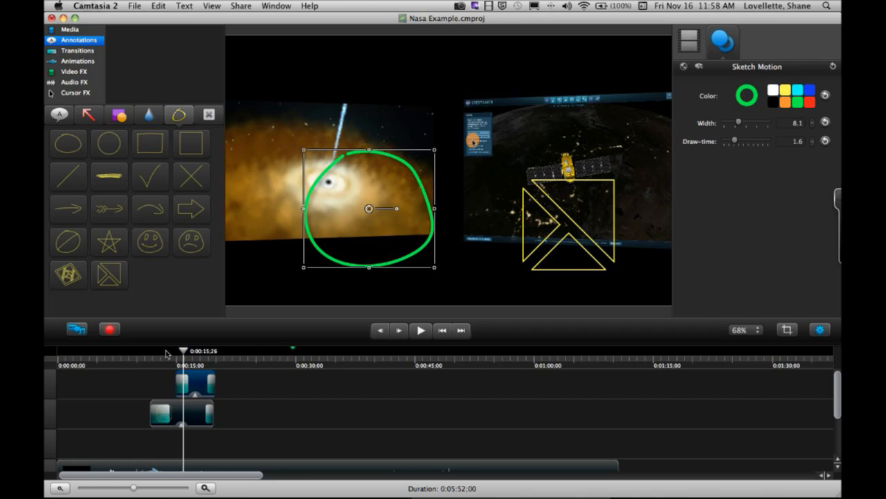
{"action": "left_click", "coordinate": [165, 354]}
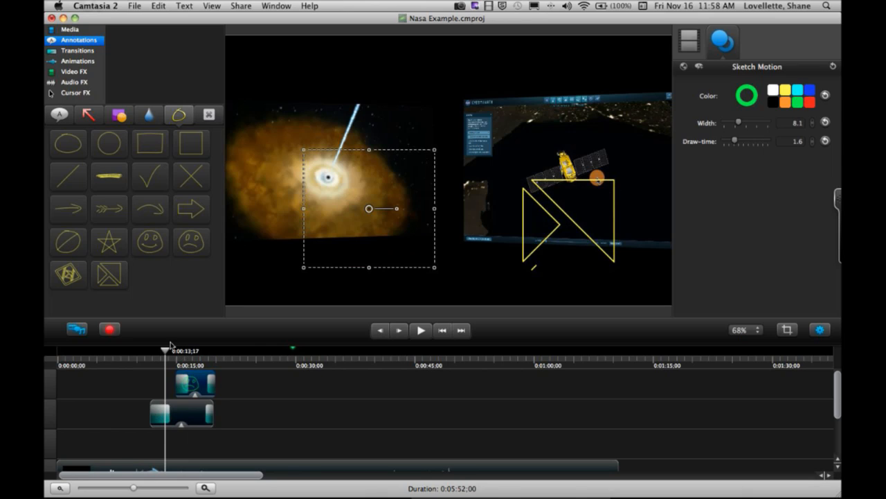
- Look over the keystroke annotation styles and the available Video FX
{"action": "left_click", "coordinate": [207, 119]}
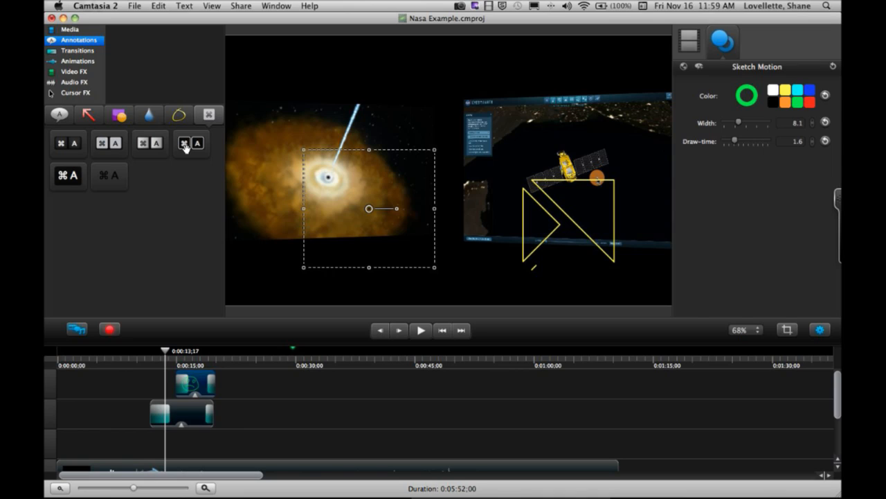
{"action": "left_click", "coordinate": [69, 72]}
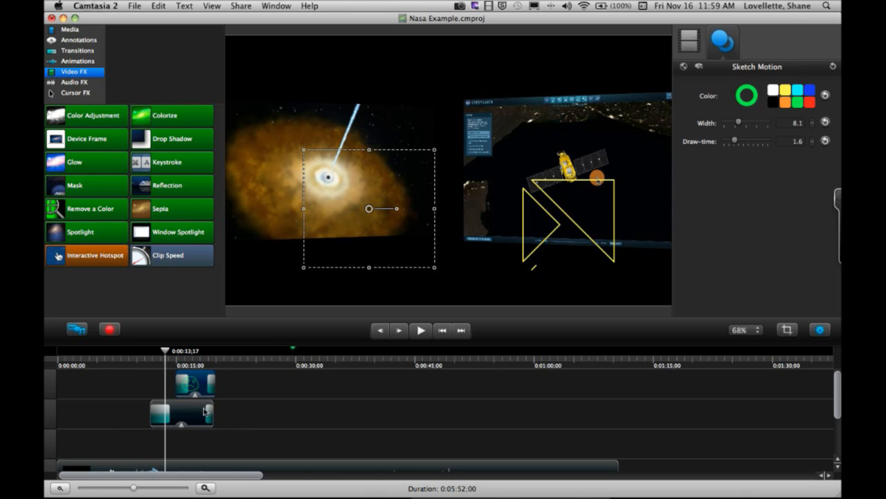
- Delete the sad-face and triangle sketch motion annotations from the timeline
{"action": "left_click", "coordinate": [263, 403]}
{"action": "left_click", "coordinate": [201, 392]}
{"action": "key", "text": "Delete"}
{"action": "left_click", "coordinate": [185, 418]}
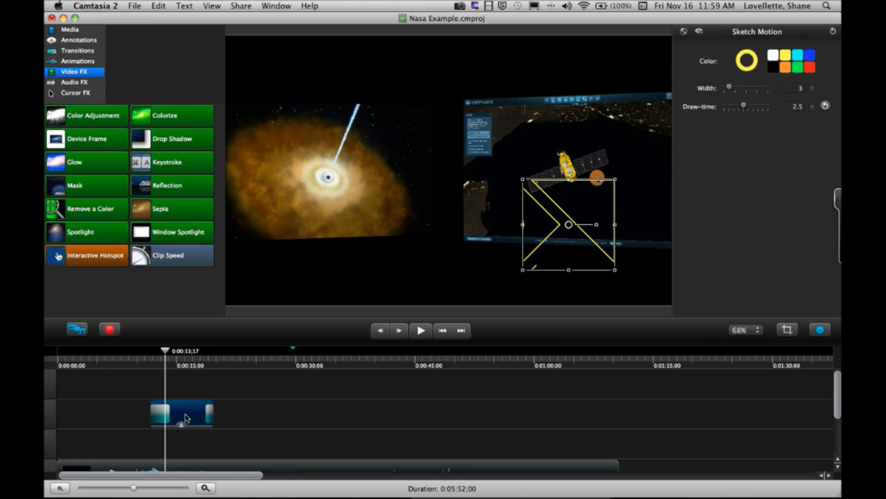
{"action": "key", "text": "Delete"}
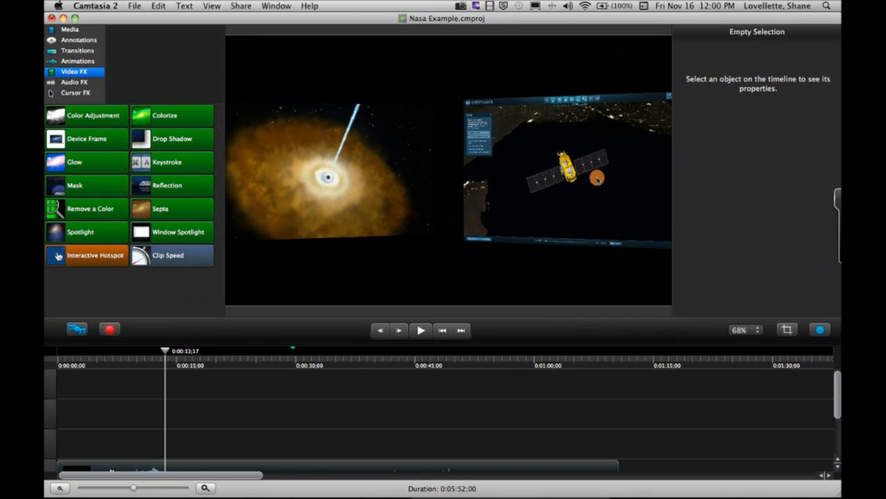
- Apply the Device Frame effect to the Rec 11-16-12 satellite recording
{"action": "scroll", "coordinate": [443, 421], "scroll_direction": "down", "scroll_amount": 4}
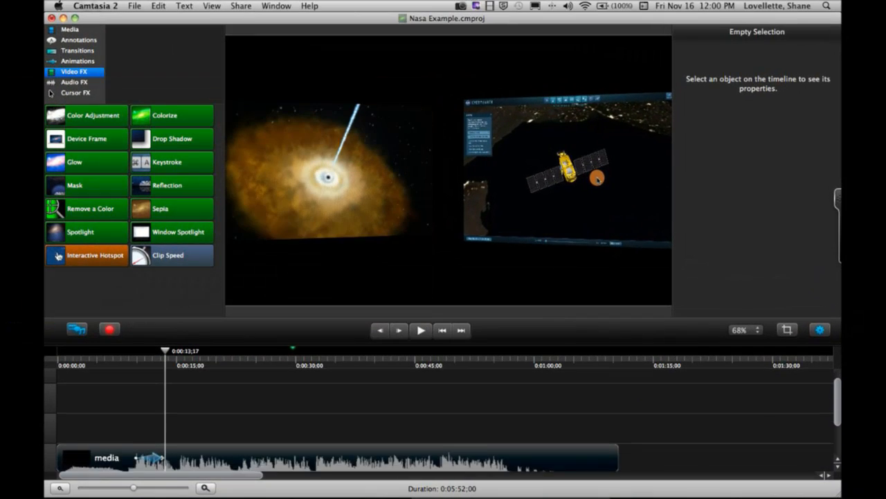
{"action": "left_click", "coordinate": [568, 170]}
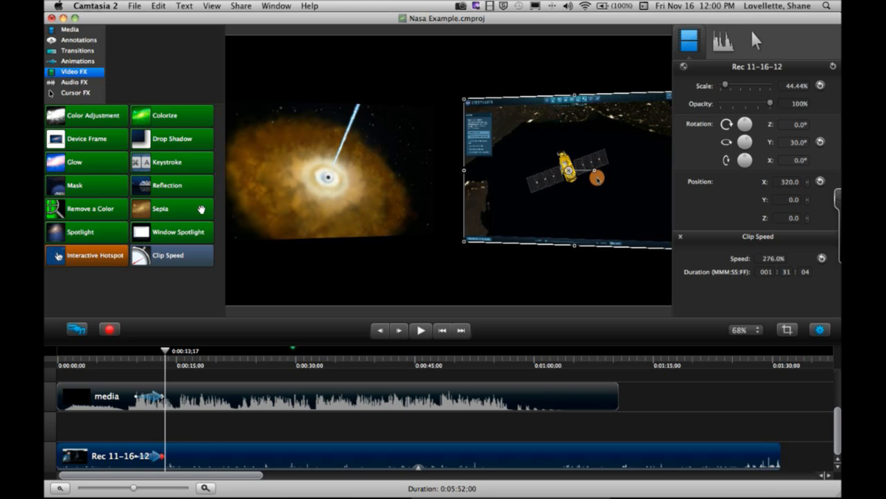
{"action": "left_click_drag", "start_coordinate": [78, 141], "coordinate": [190, 458]}
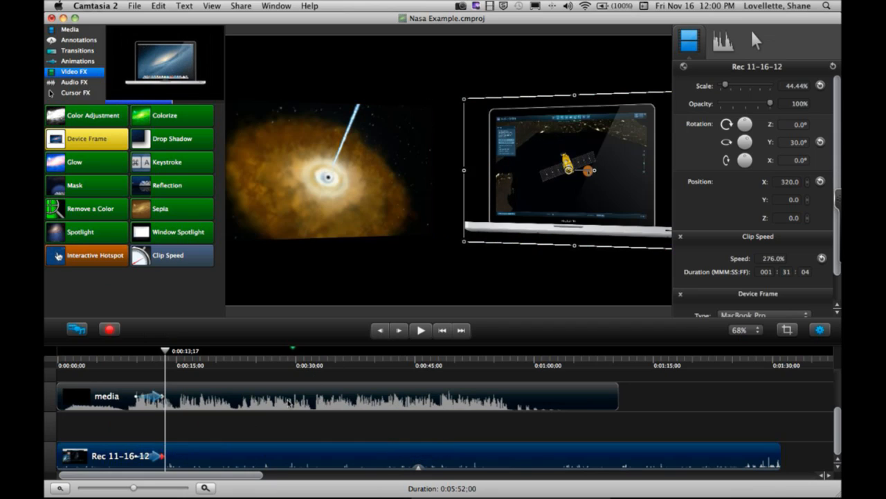
- Move the playhead to 0:00:04;16 and delete the nebula media clip from its track
{"action": "left_click", "coordinate": [93, 364]}
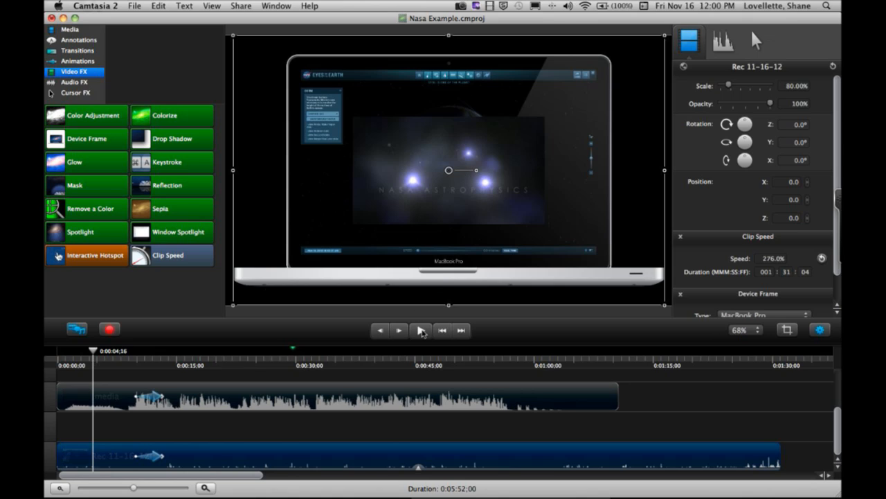
{"action": "left_click", "coordinate": [438, 399]}
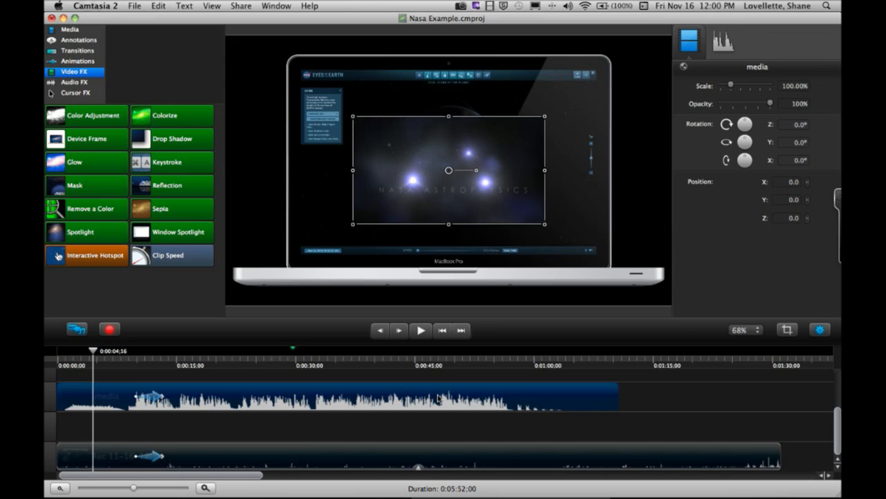
{"action": "key", "text": "Delete"}
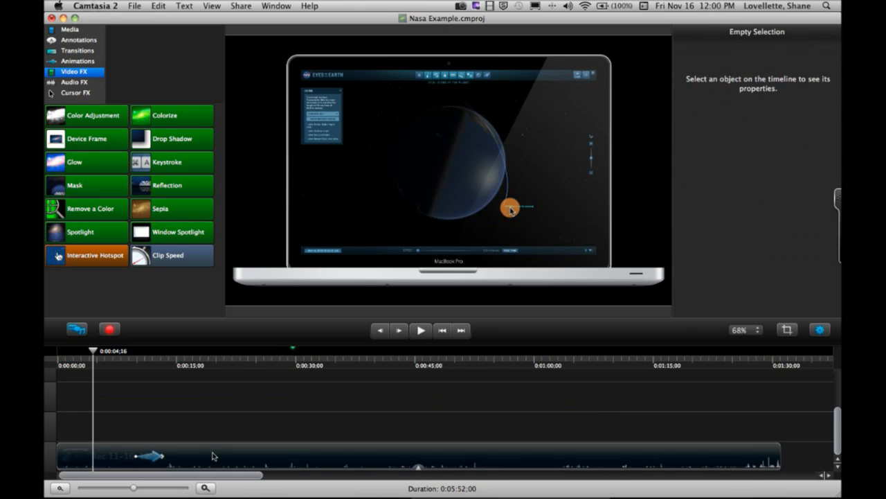
- Play the framed recording from 0:00:07;21 through its tilt, and delete the tilt animation from the clip
{"action": "left_click", "coordinate": [213, 456]}
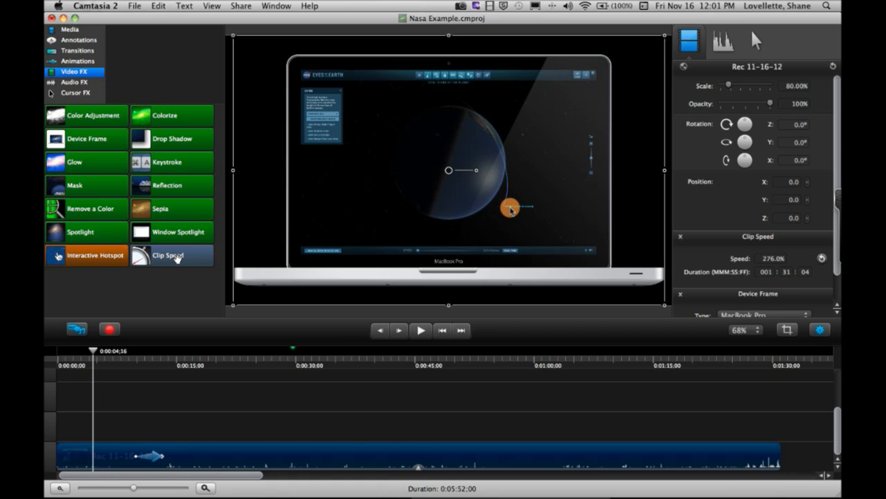
{"action": "left_click", "coordinate": [118, 355]}
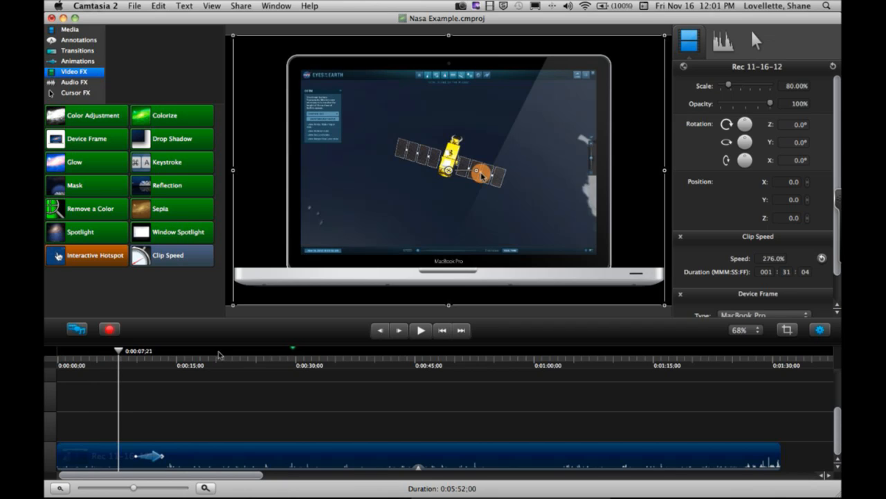
{"action": "left_click", "coordinate": [422, 331]}
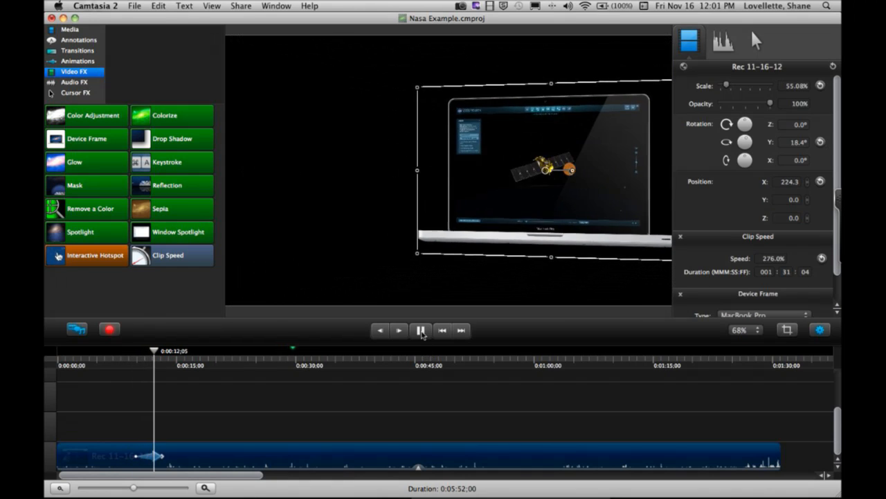
{"action": "left_click", "coordinate": [420, 331]}
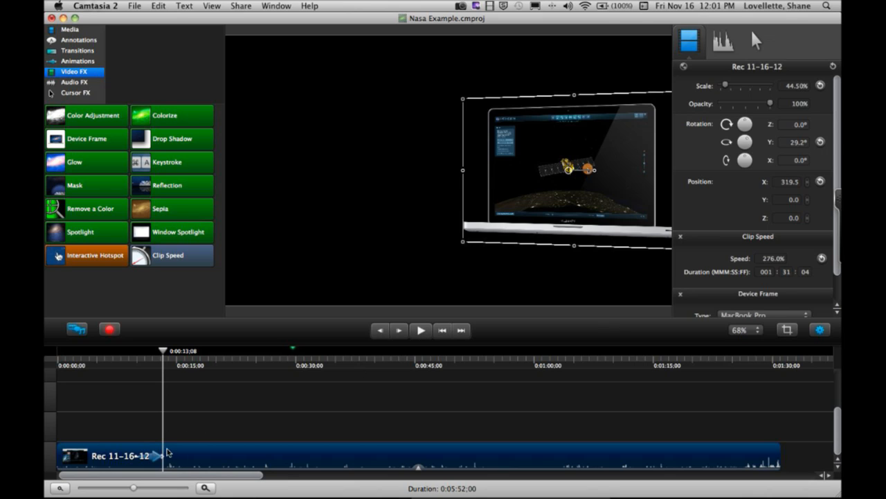
{"action": "key", "text": "Delete"}
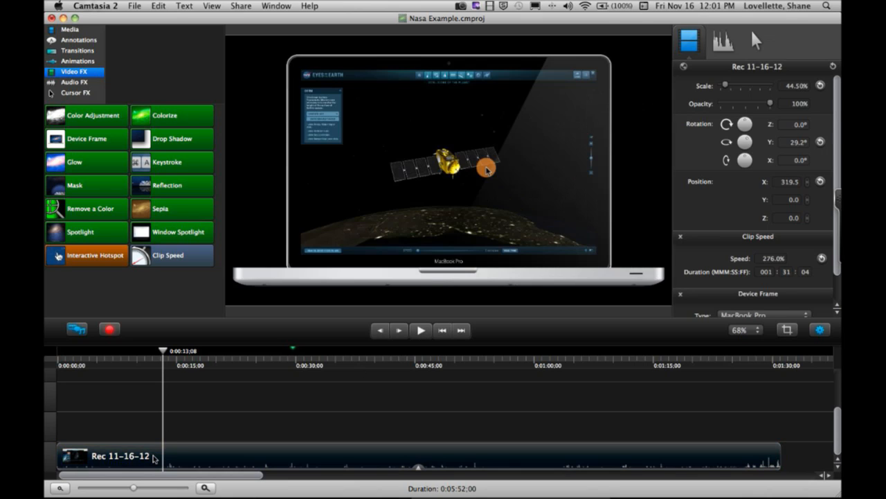
- Set the recording's device frame to iPad 2 with Horizontal orientation and play it briefly
{"action": "left_click", "coordinate": [205, 462]}
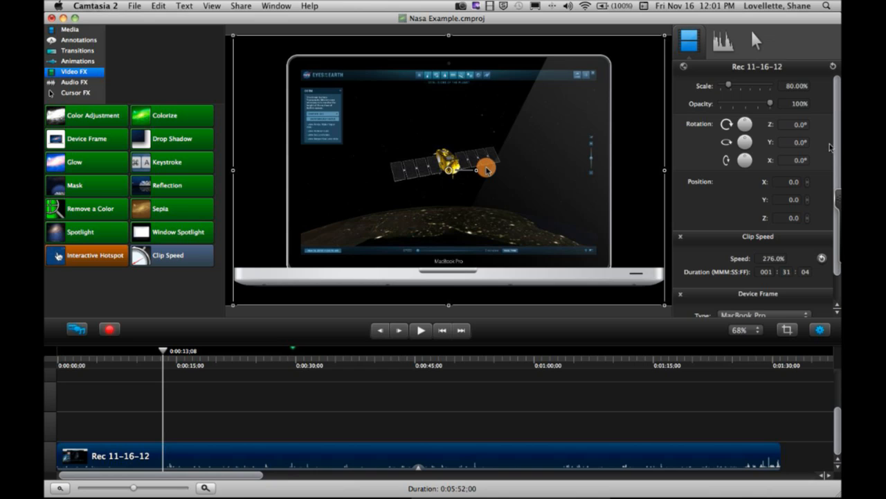
{"action": "scroll", "coordinate": [755, 194], "scroll_direction": "down", "scroll_amount": 2}
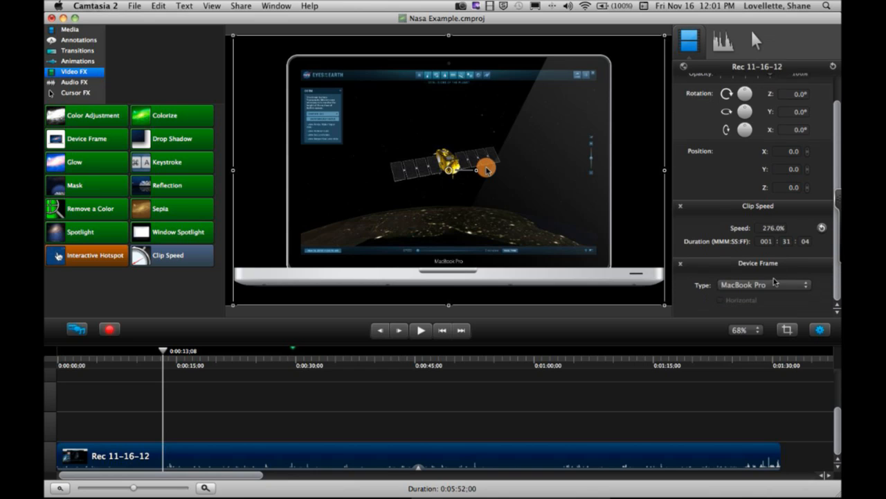
{"action": "left_click", "coordinate": [807, 286]}
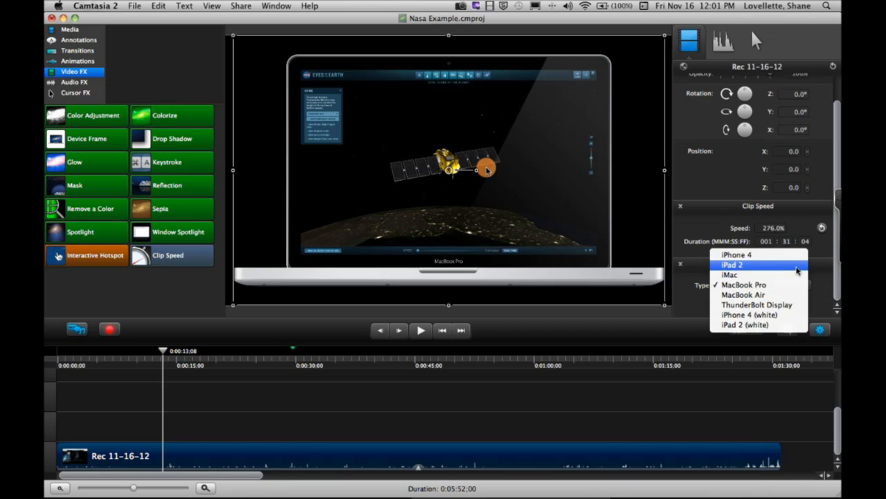
{"action": "left_click", "coordinate": [798, 266]}
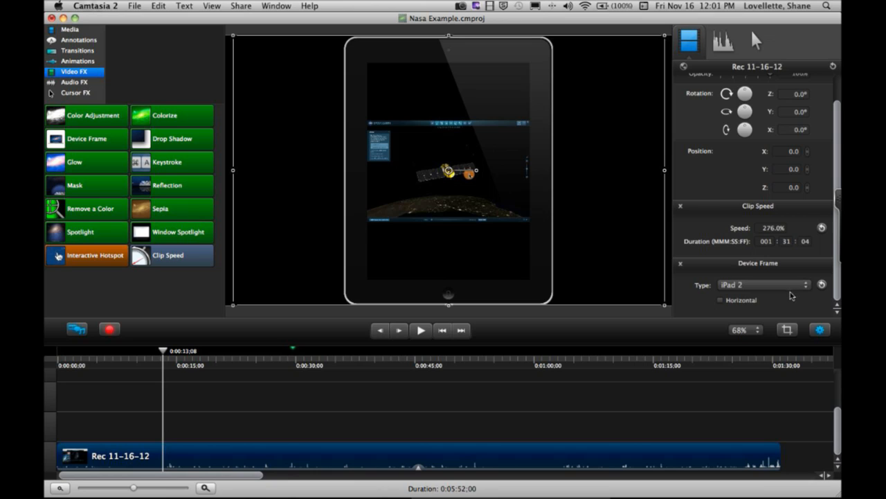
{"action": "left_click", "coordinate": [721, 300]}
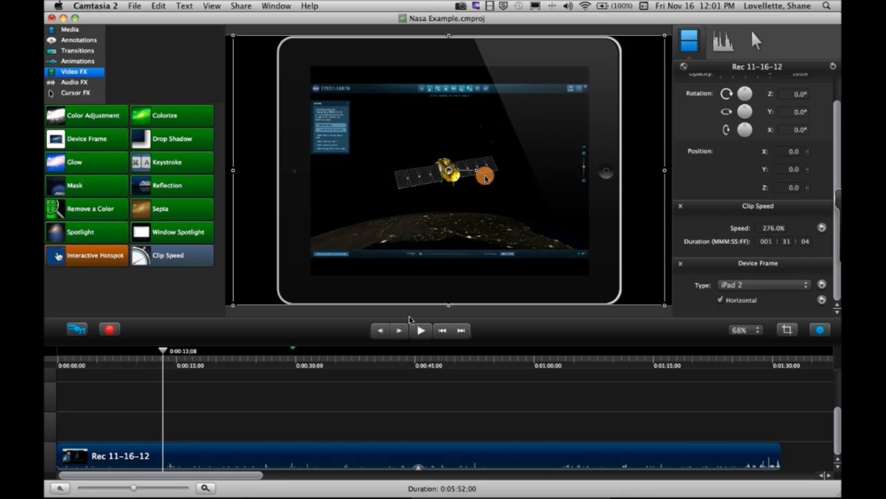
{"action": "left_click", "coordinate": [421, 331]}
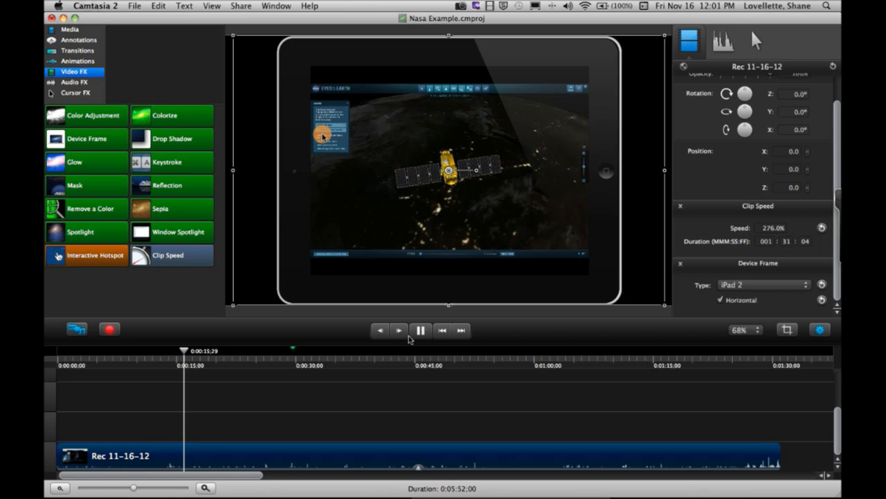
{"action": "key", "text": "space"}
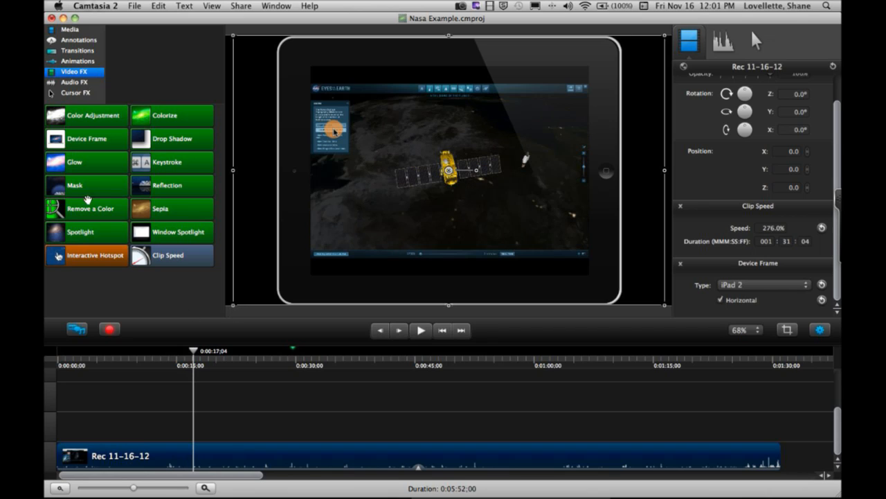
- Try the iPhone 4 device frame on the recording, and settle on ThunderBolt Display
{"action": "left_click", "coordinate": [78, 62]}
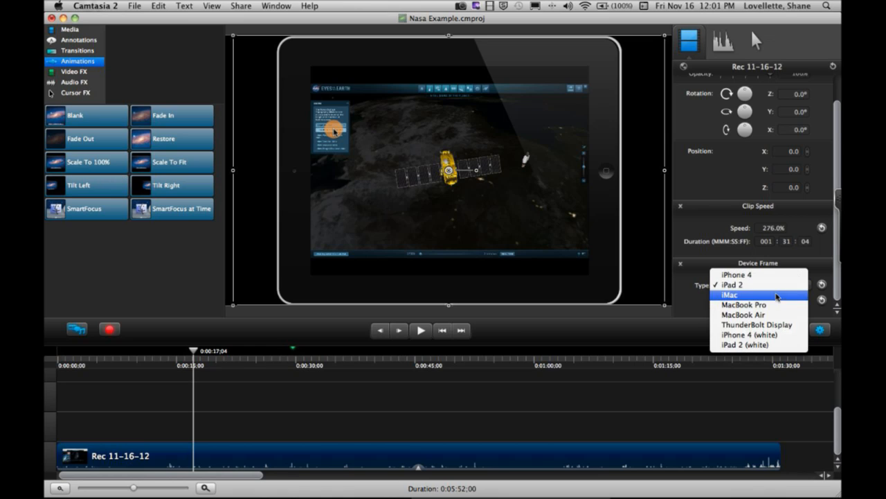
{"action": "left_click", "coordinate": [777, 275]}
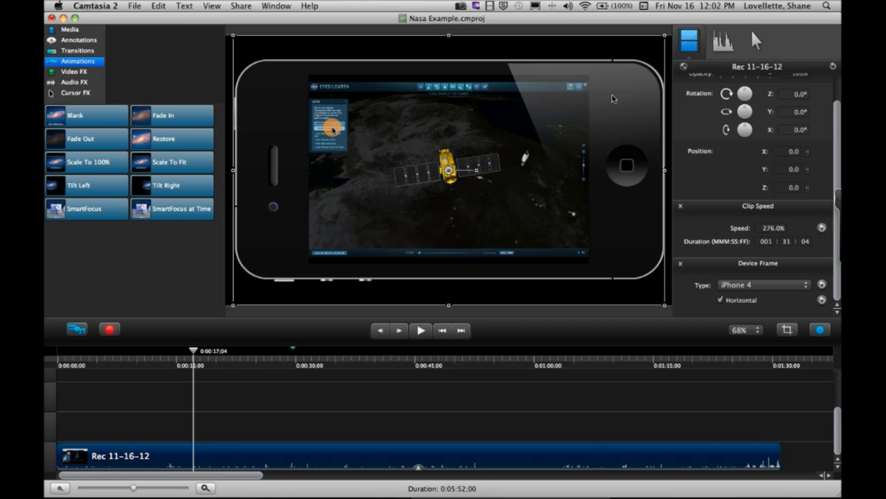
{"action": "left_click", "coordinate": [788, 288]}
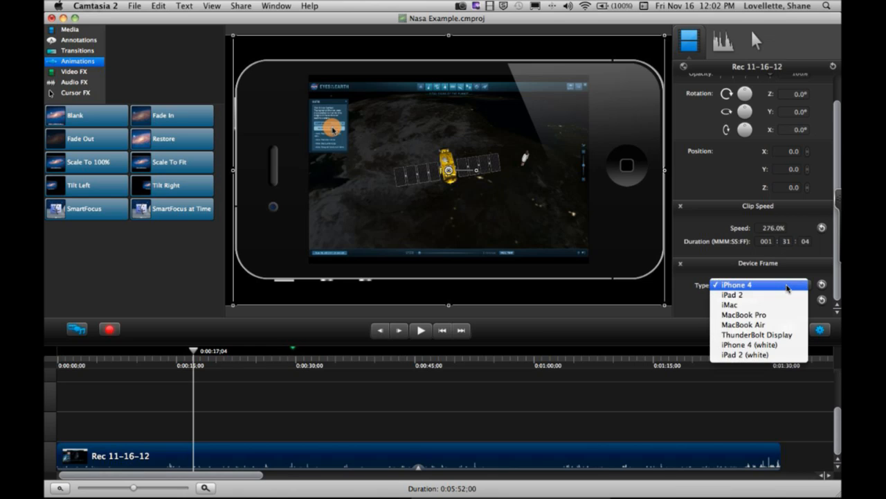
{"action": "left_click", "coordinate": [780, 335]}
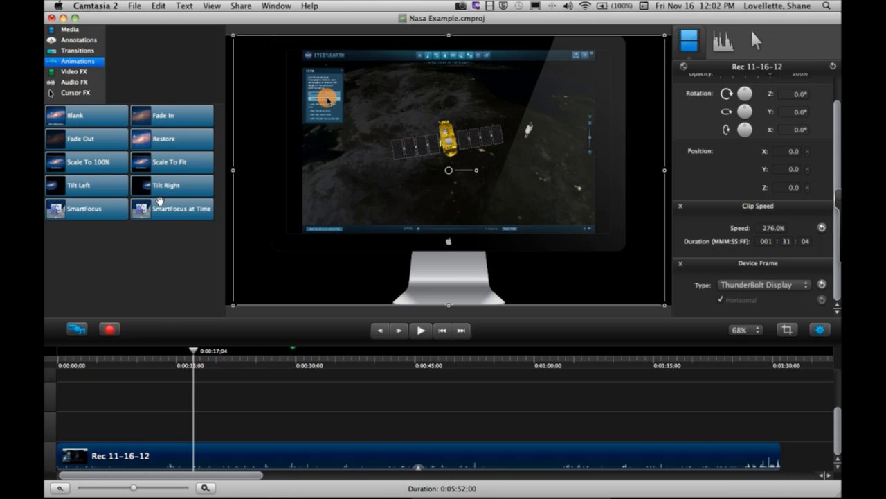
- Add a Blank animation ending at 0:00:18;28 that scales the recording to 284.14% and moves it to Y -229.4
{"action": "mouse_move", "coordinate": [87, 119]}
{"action": "left_mouse_down"}
{"action": "mouse_move", "coordinate": [135, 174]}
{"action": "mouse_move", "coordinate": [232, 471]}
{"action": "mouse_move", "coordinate": [208, 468]}
{"action": "left_mouse_up"}
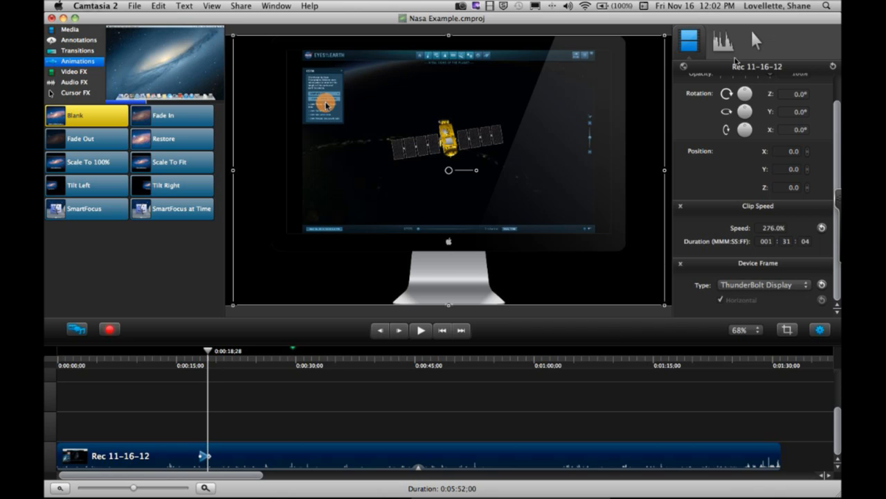
{"action": "scroll", "coordinate": [819, 119], "scroll_direction": "up", "scroll_amount": 1}
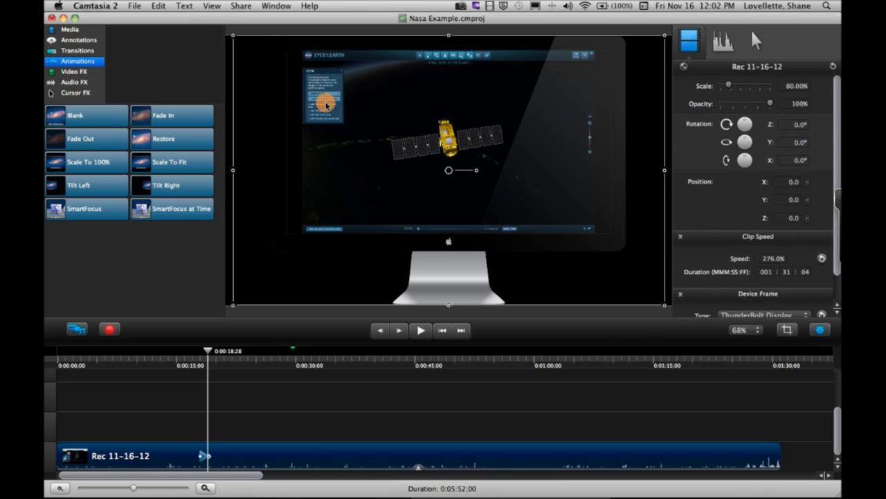
{"action": "left_click_drag", "start_coordinate": [733, 90], "coordinate": [749, 88]}
{"action": "left_click_drag", "start_coordinate": [561, 147], "coordinate": [564, 233]}
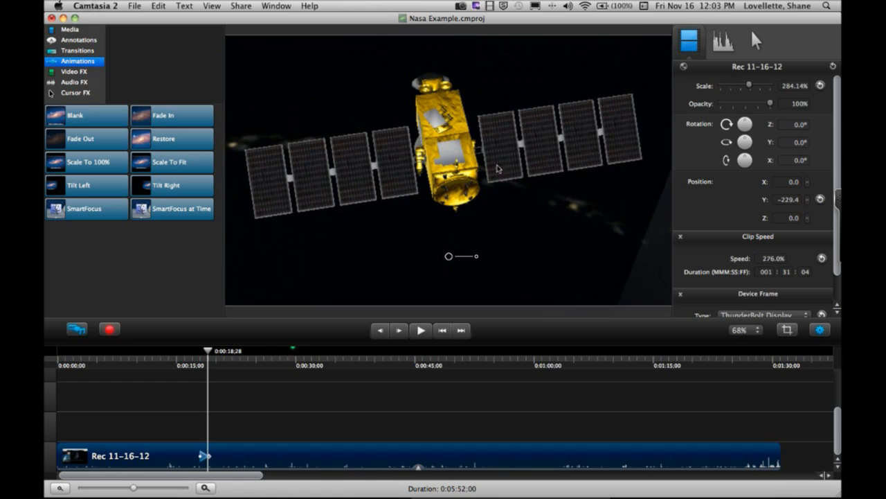
- Play back the zoom animation on the satellite from just before its start
{"action": "left_click_drag", "start_coordinate": [208, 351], "coordinate": [191, 356]}
{"action": "left_click", "coordinate": [422, 334]}
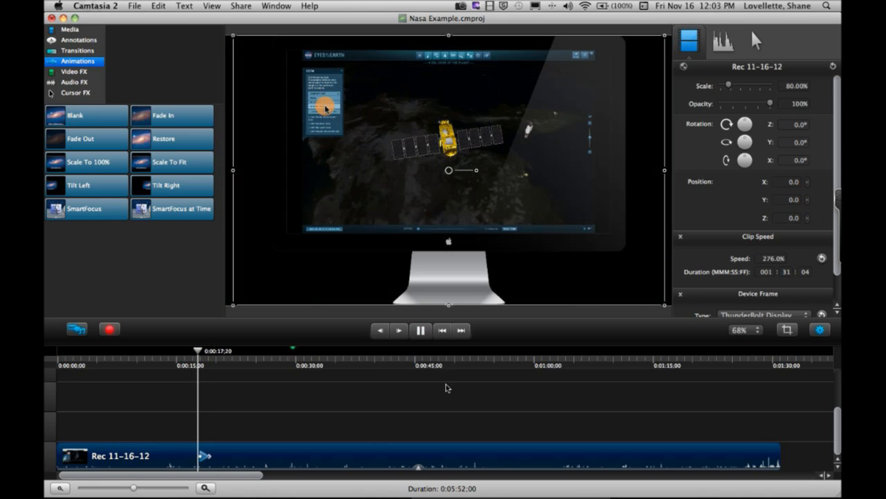
{"action": "left_click", "coordinate": [420, 331]}
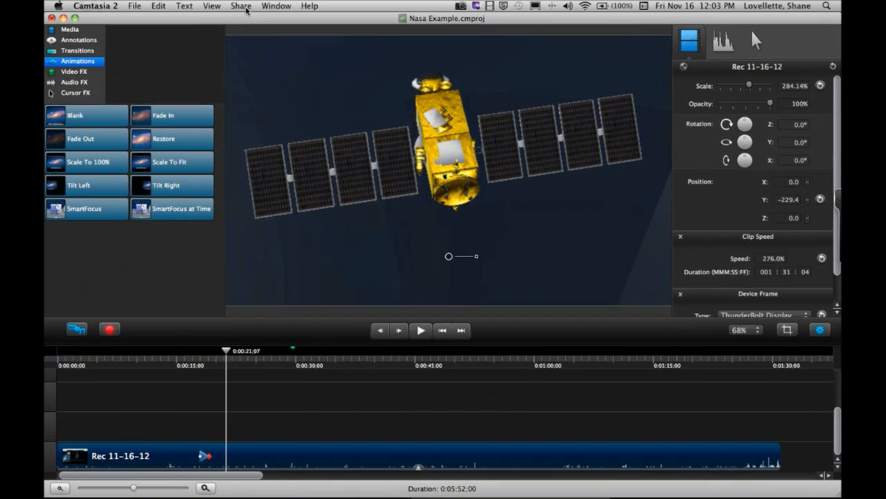
- Examine the advanced MP4 export options, trying a lower quality setting, and leave without exporting
{"action": "left_click", "coordinate": [246, 10]}
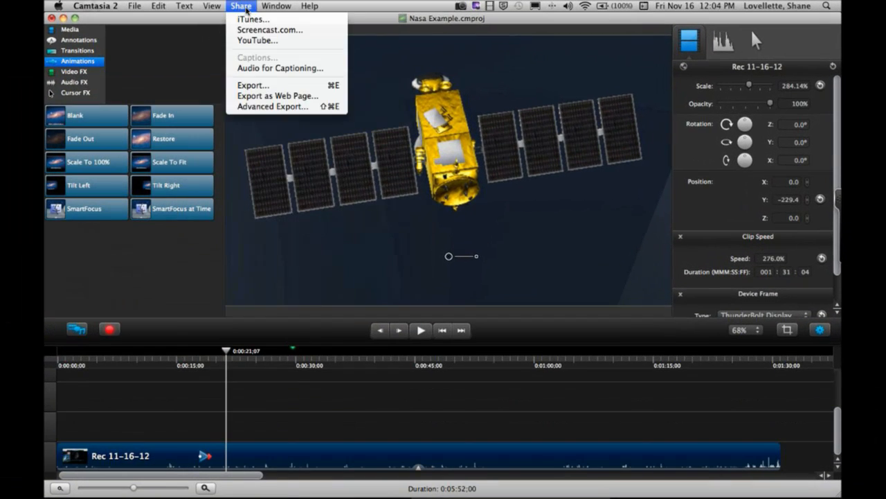
{"action": "left_click", "coordinate": [276, 106]}
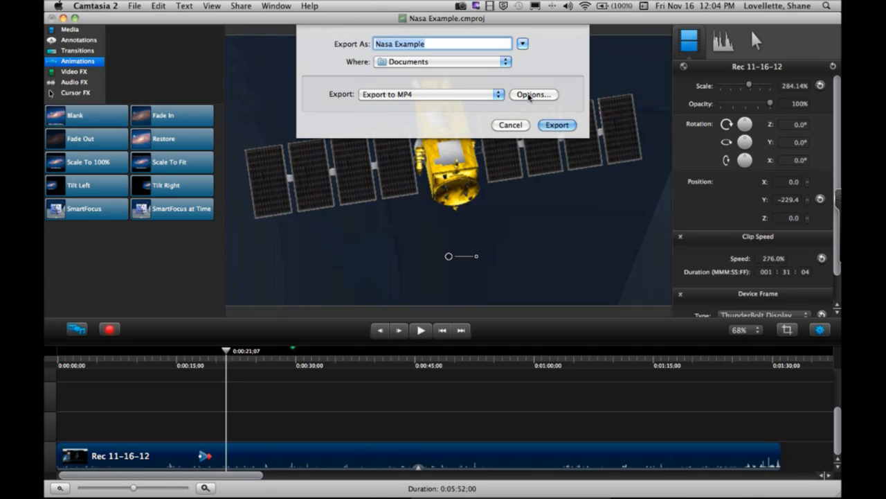
{"action": "left_click", "coordinate": [532, 95]}
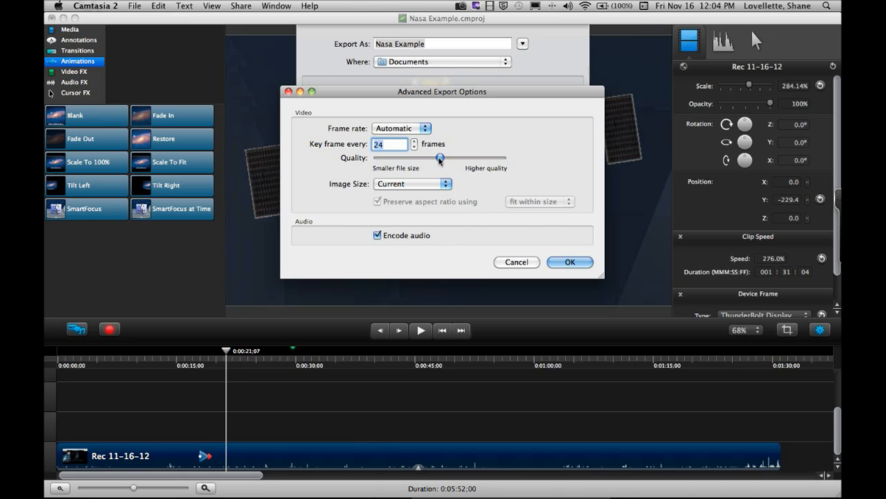
{"action": "left_click_drag", "start_coordinate": [439, 161], "coordinate": [405, 160]}
{"action": "left_click", "coordinate": [511, 264]}
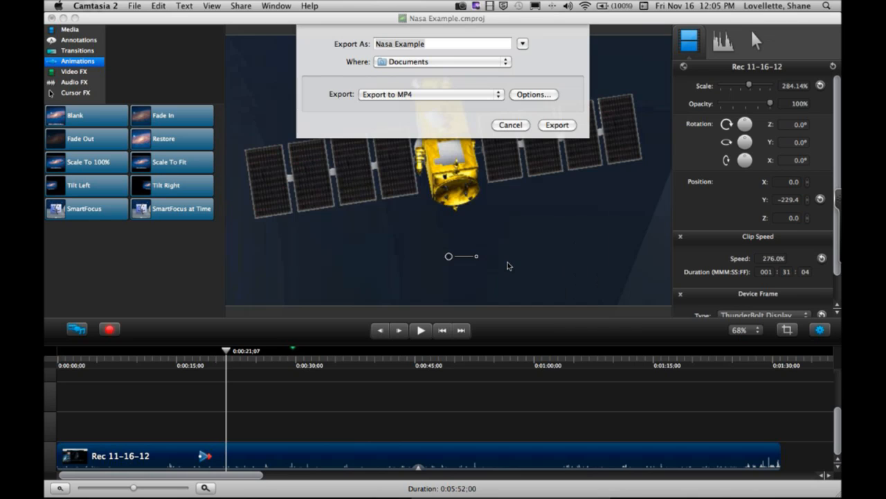
{"action": "left_click", "coordinate": [510, 125]}
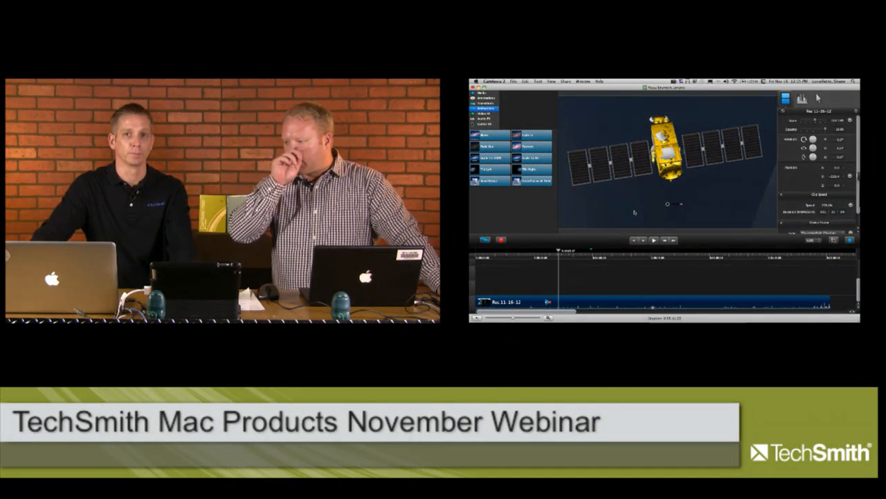
{"action": "mouse_move", "coordinate": [605, 275]}
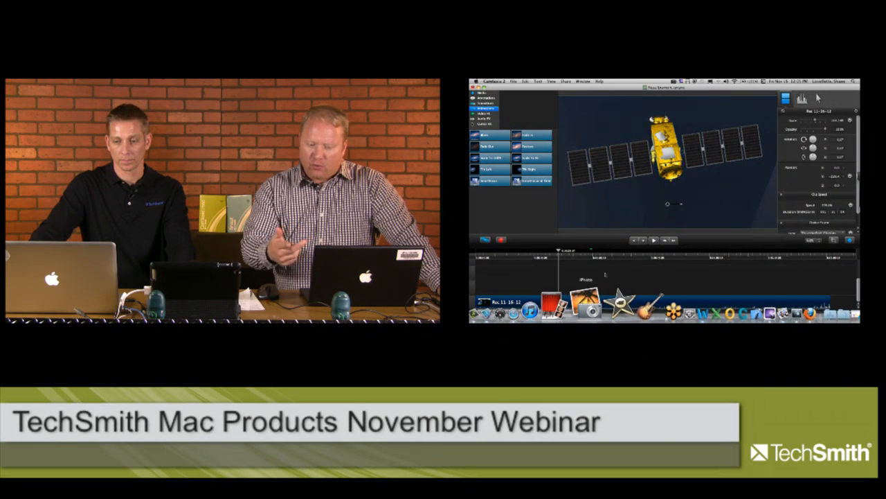